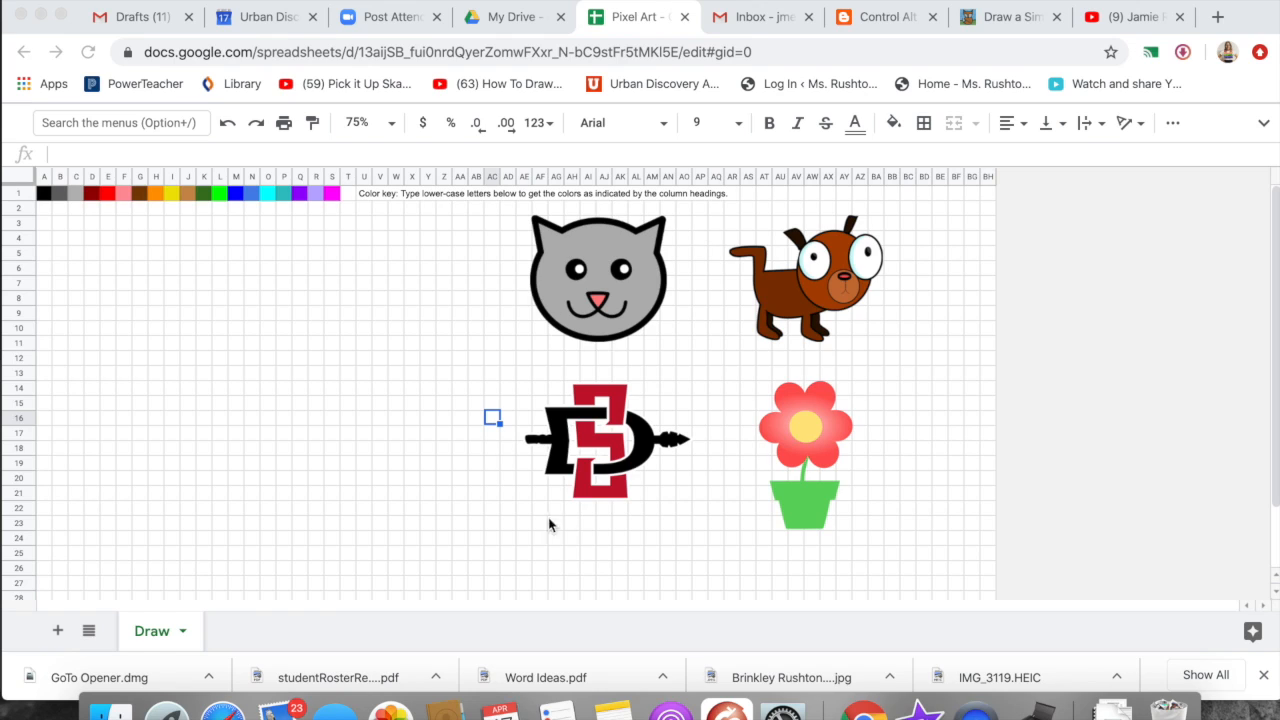
Delete the SD logo, brown dog and potted flower images from the sheet, leaving the cat.
left_click(591, 411)
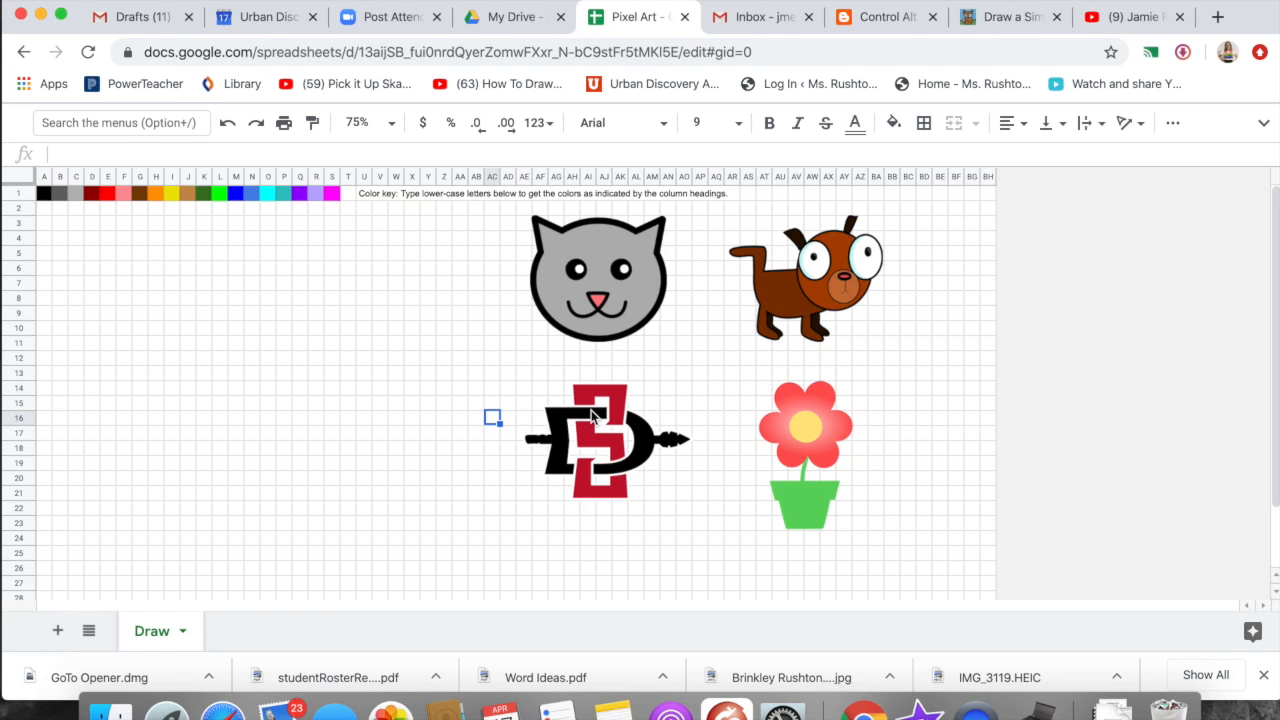
left_click(600, 441)
key("Delete")
left_click(776, 304)
key("Delete")
left_click(803, 424)
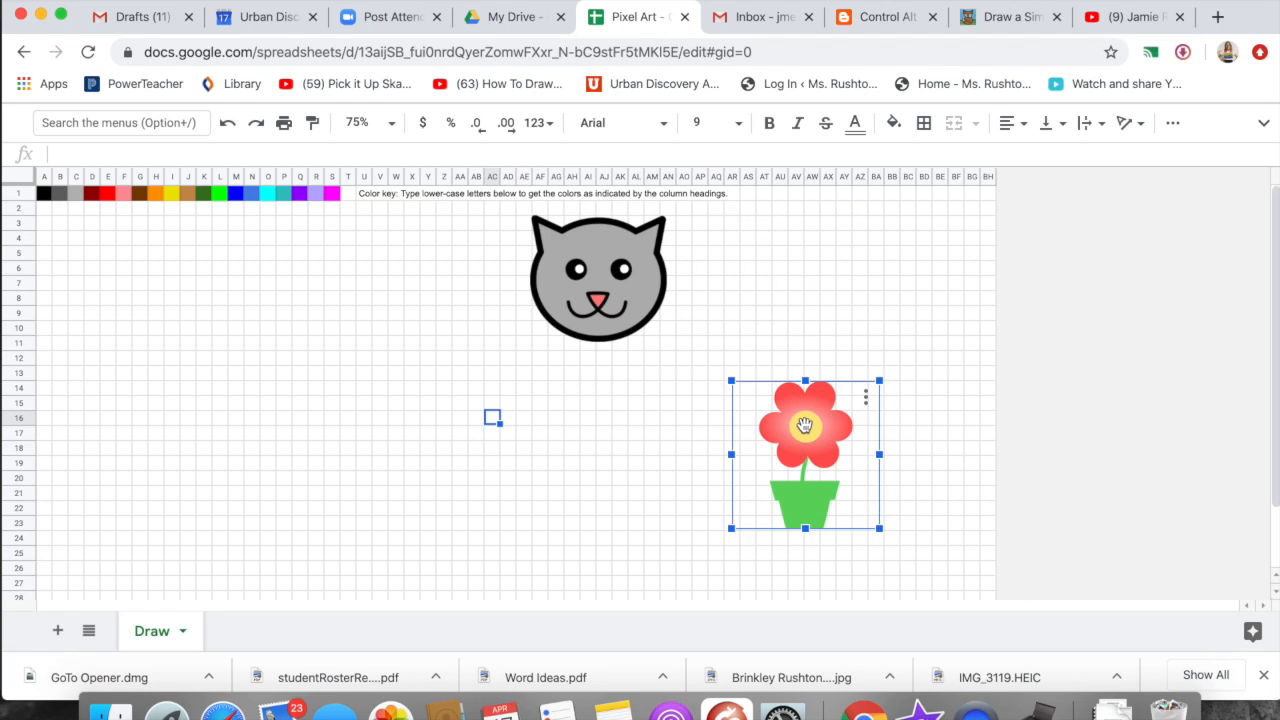
key("Delete")
Move the cat image below the color key's start and enlarge it to span about columns B to X and rows 3 to 25.
left_click(563, 280)
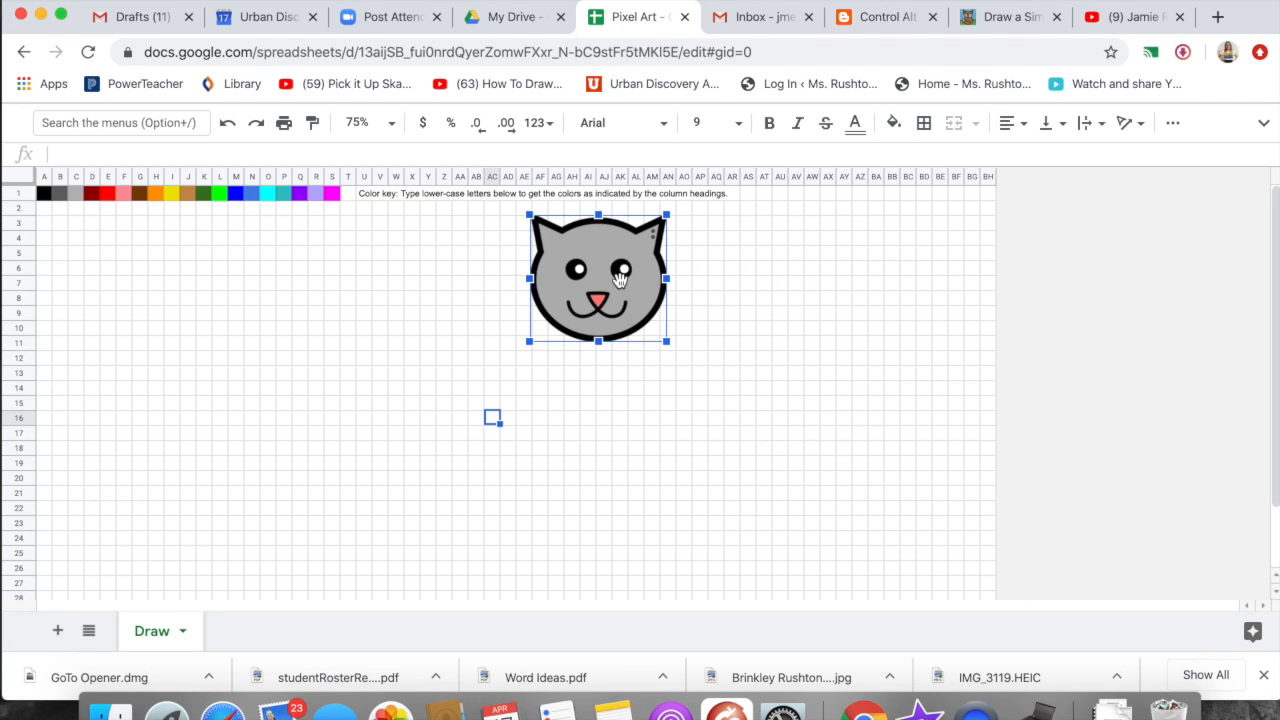
left_click_drag(563, 280, 88, 285)
left_click_drag(193, 348, 417, 512)
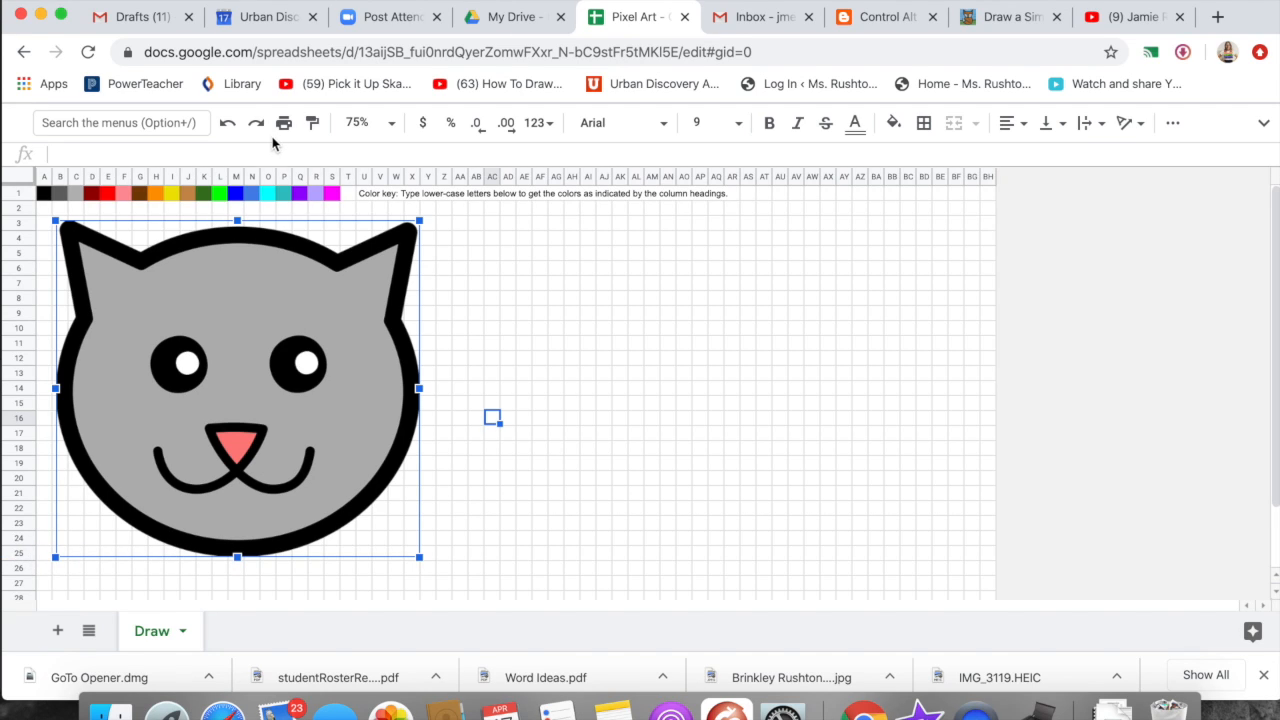
Preview the sheet at 125%, 50% and 90% zoom, and return it to 75%.
left_click(391, 124)
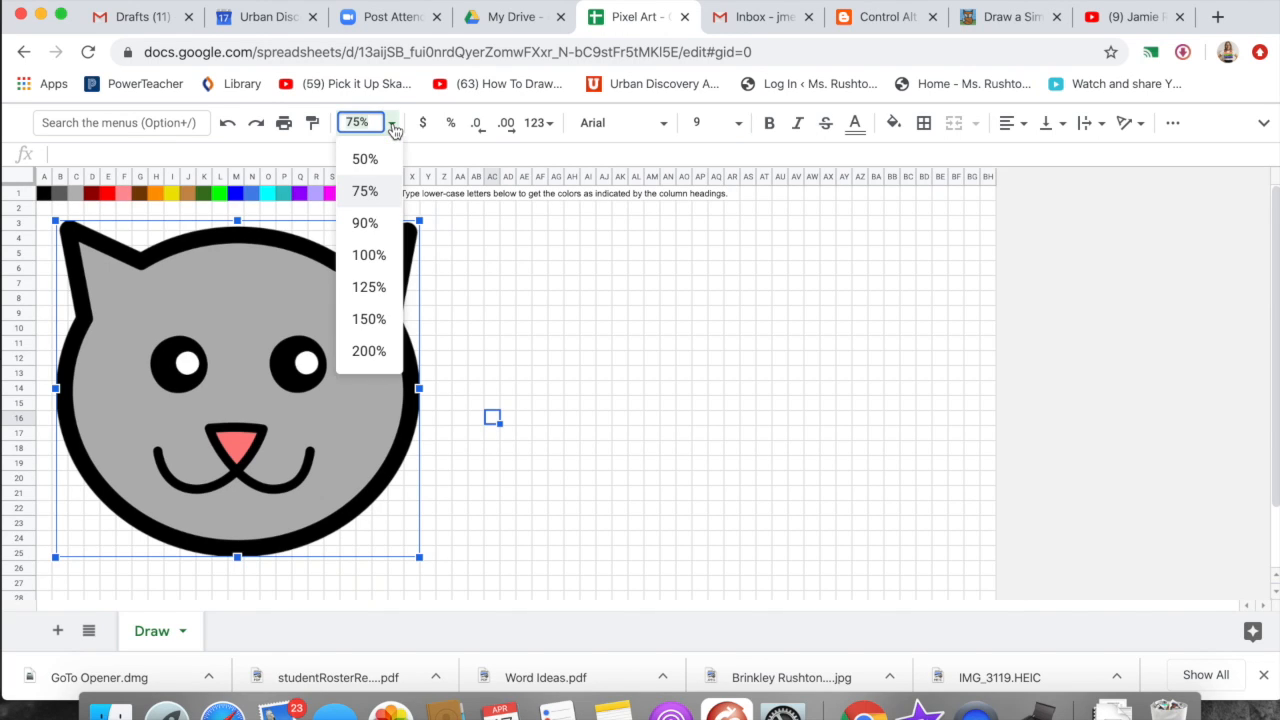
left_click(374, 287)
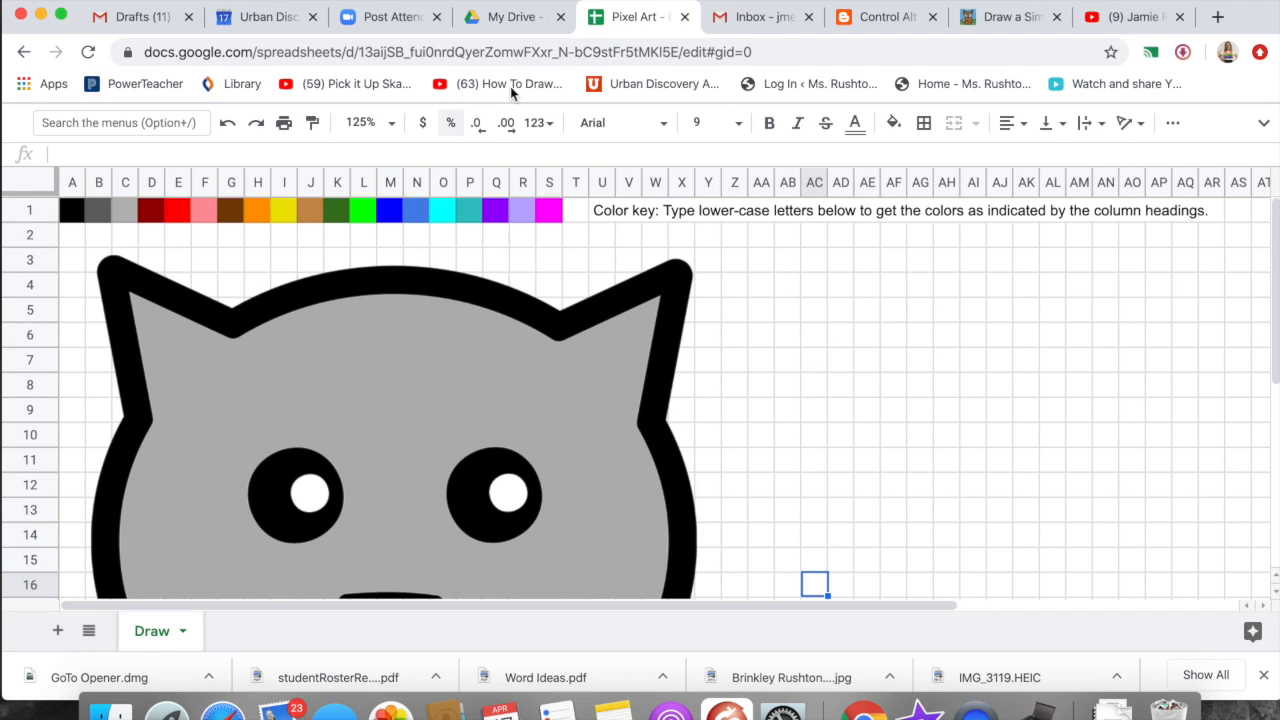
left_click(391, 124)
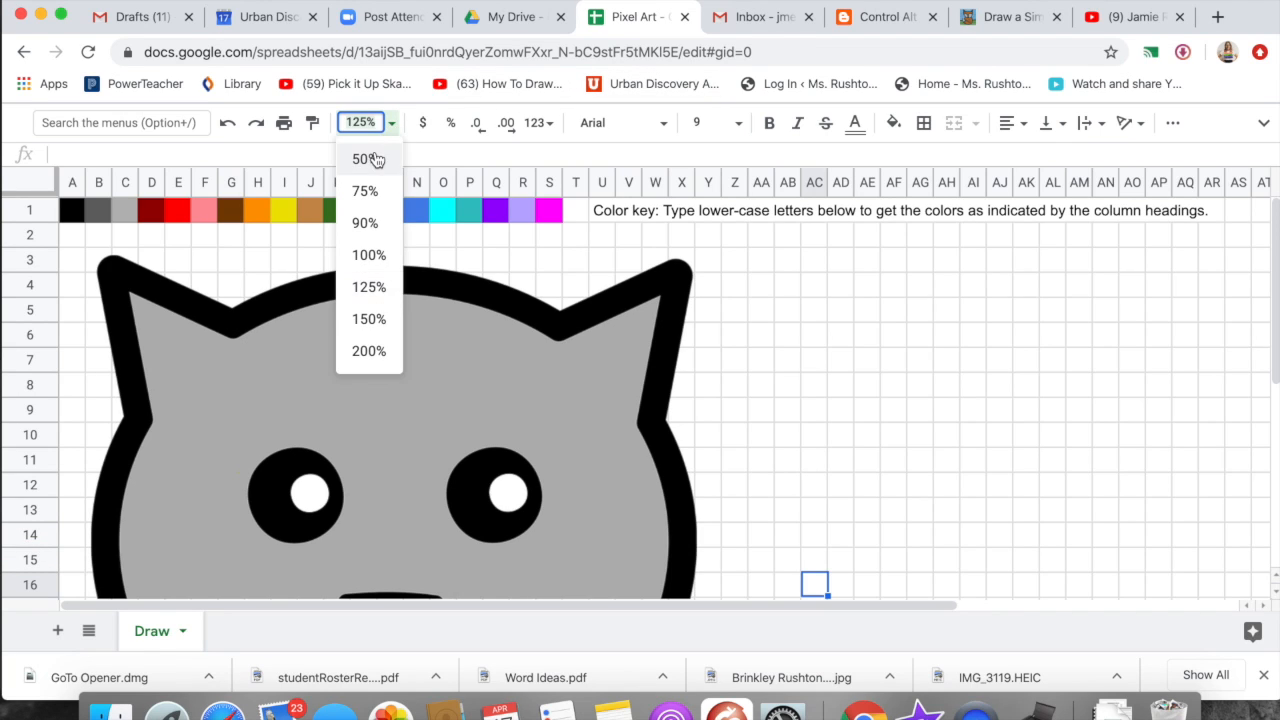
left_click(365, 158)
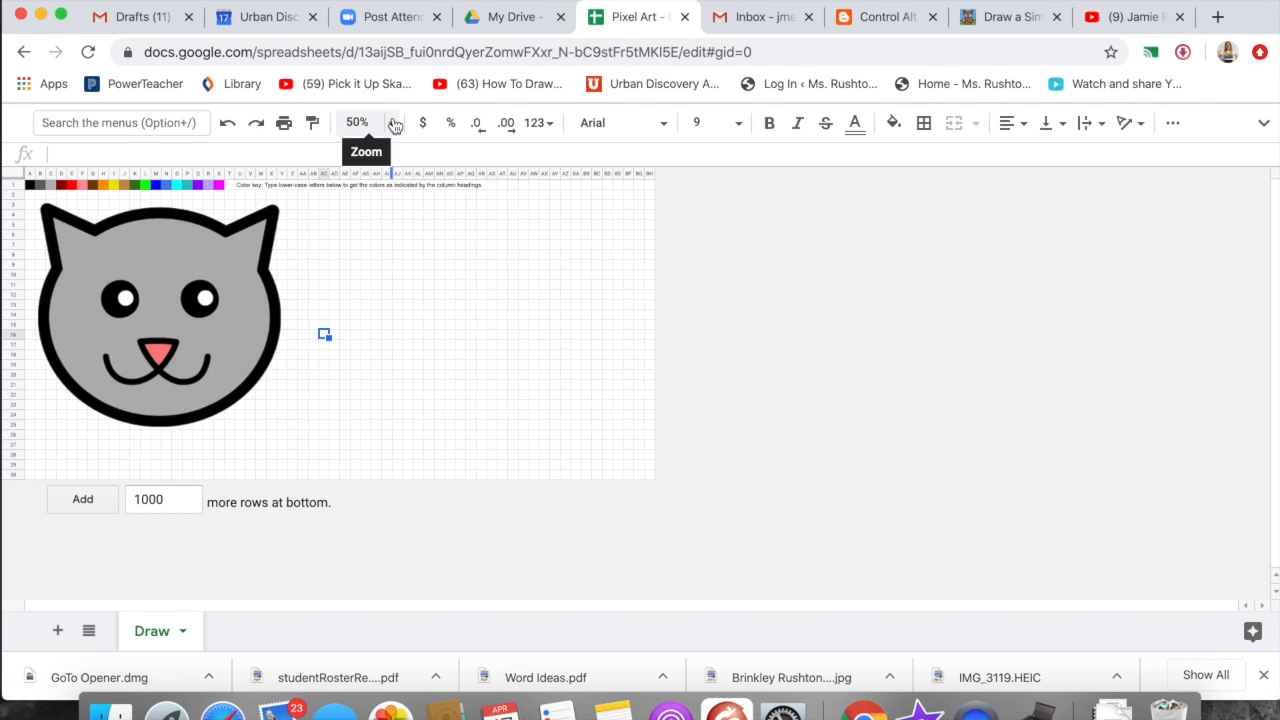
left_click(360, 123)
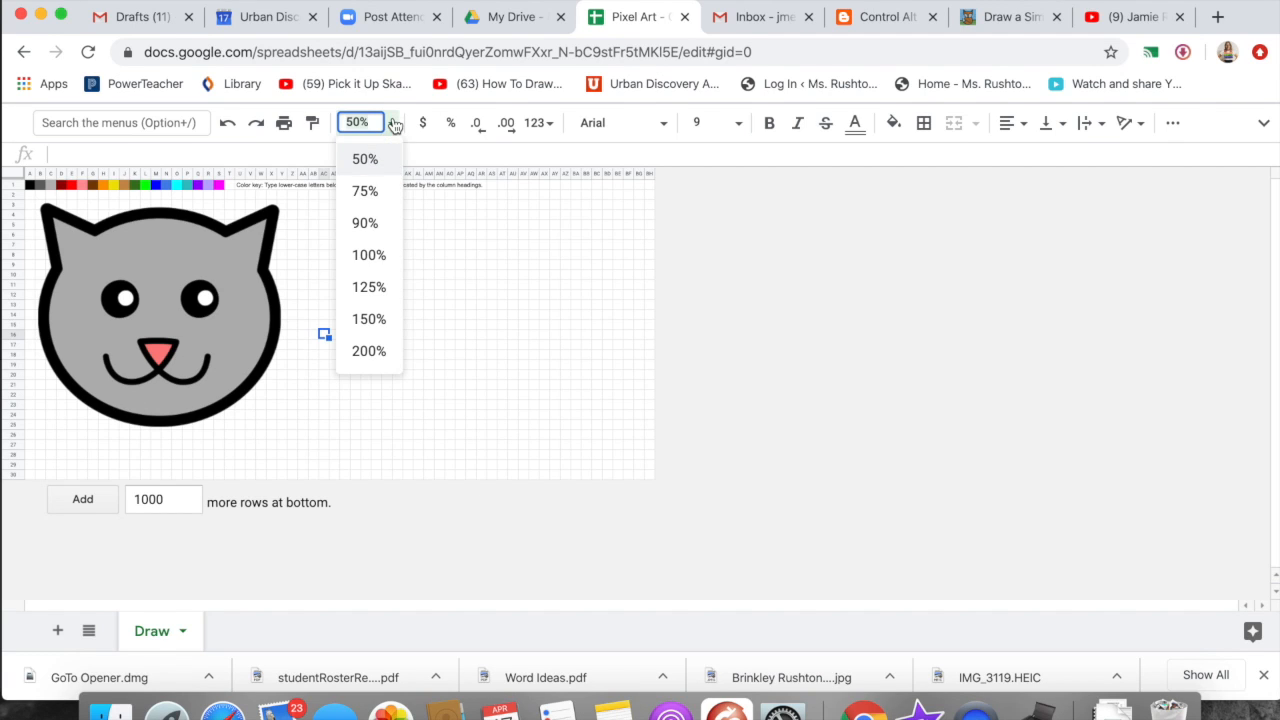
left_click(372, 221)
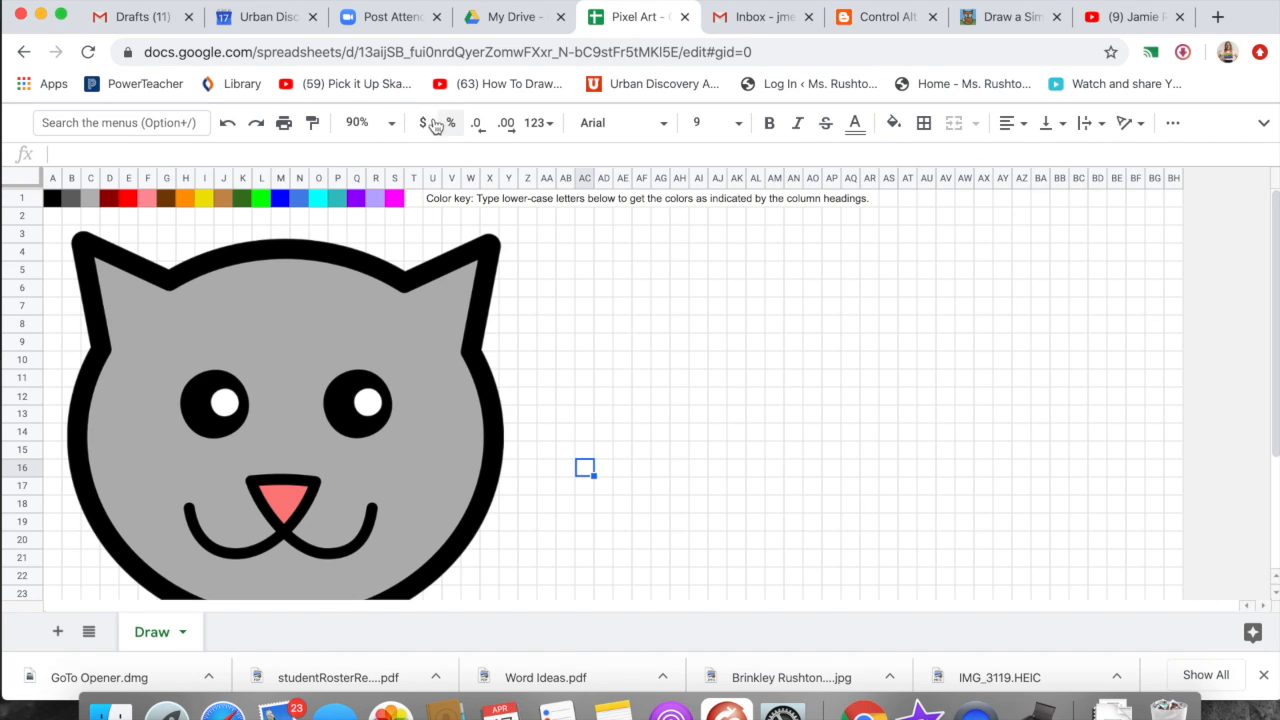
left_click(360, 123)
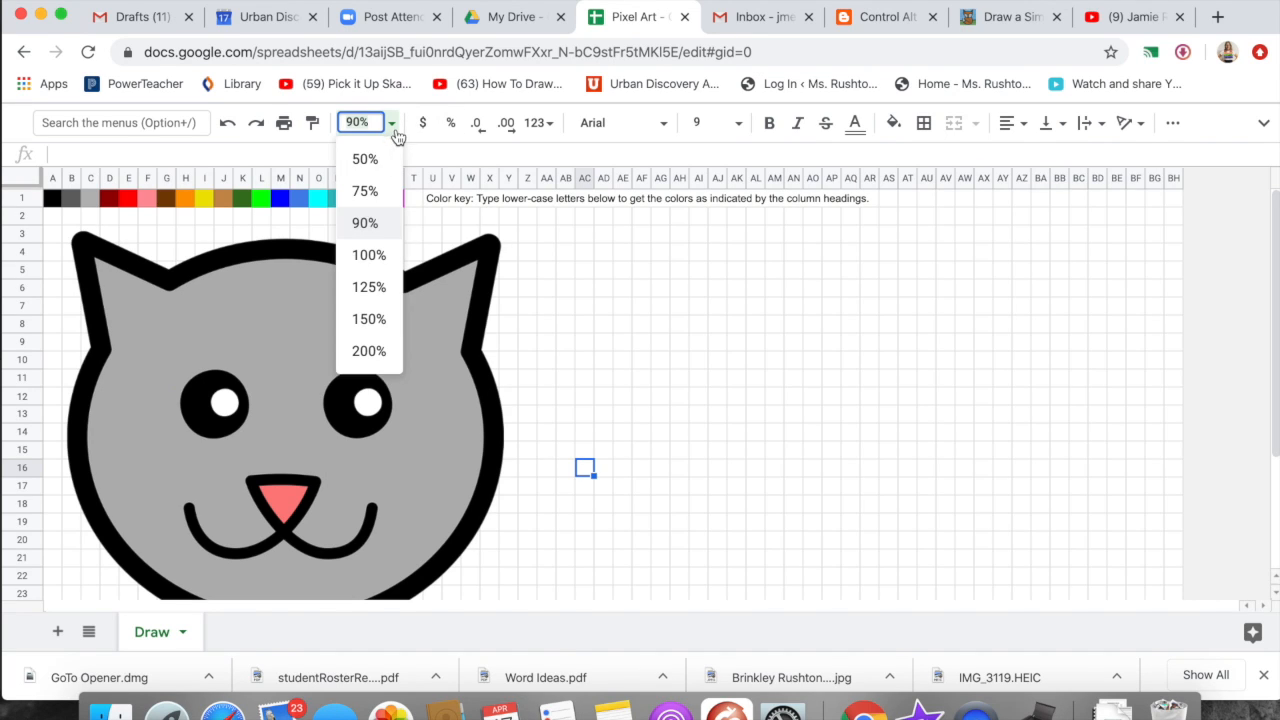
left_click(379, 192)
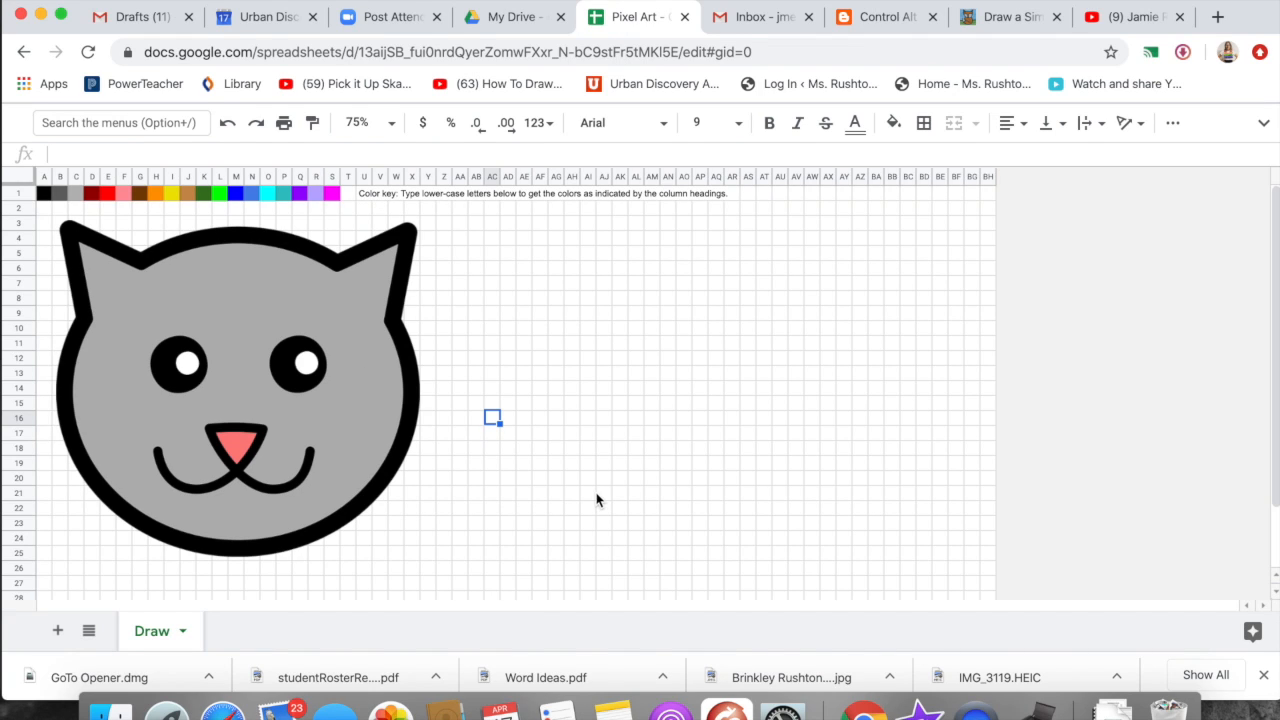
Move the enlarged cat image aside to about columns AL to BH, clearing the cells around B3.
left_click(308, 390)
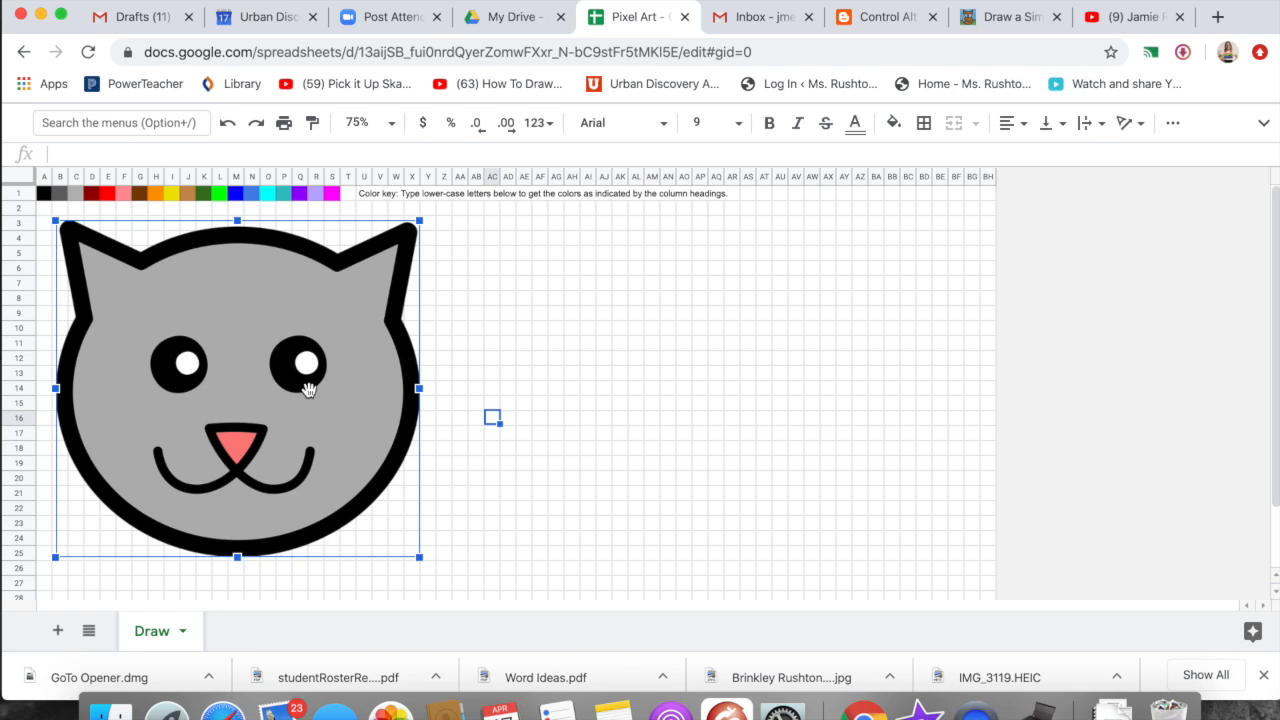
left_click(45, 236)
left_click(55, 225)
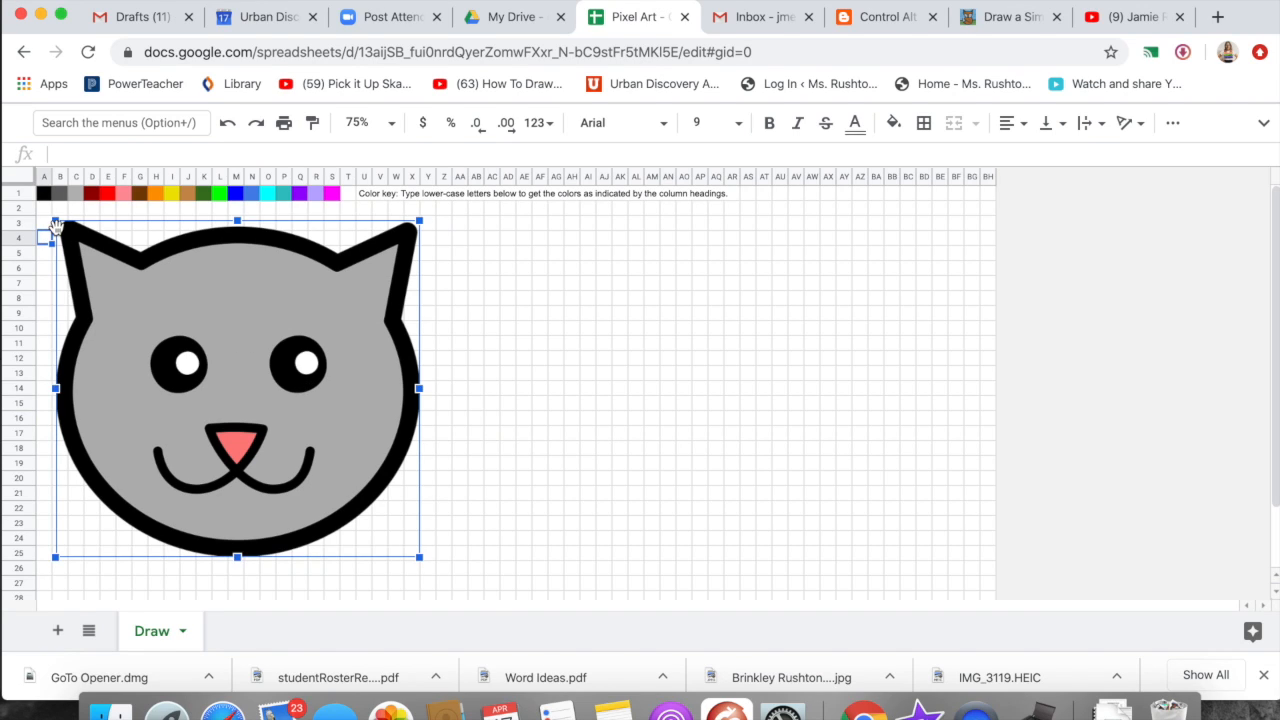
left_click(44, 221)
left_click_drag(188, 294, 834, 291)
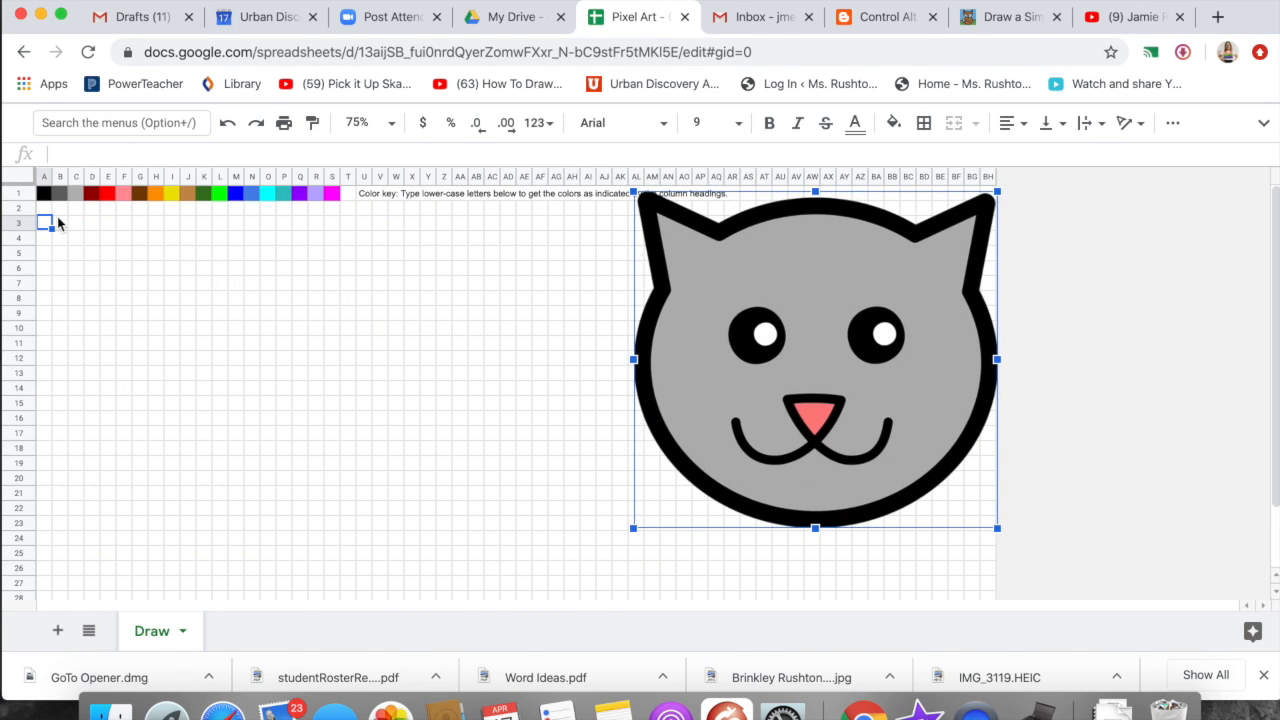
Color cell B3 black with the letter a to mark the tip of the first ear.
left_click(58, 221)
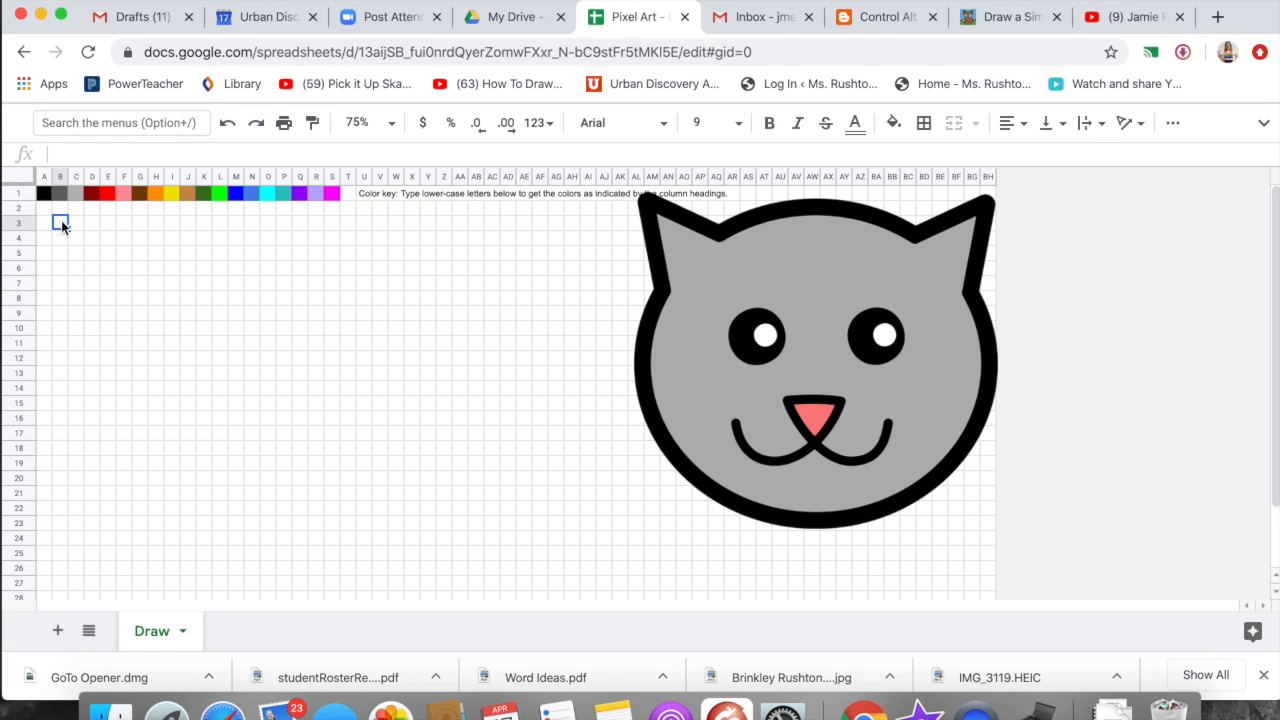
type("a")
key("Return")
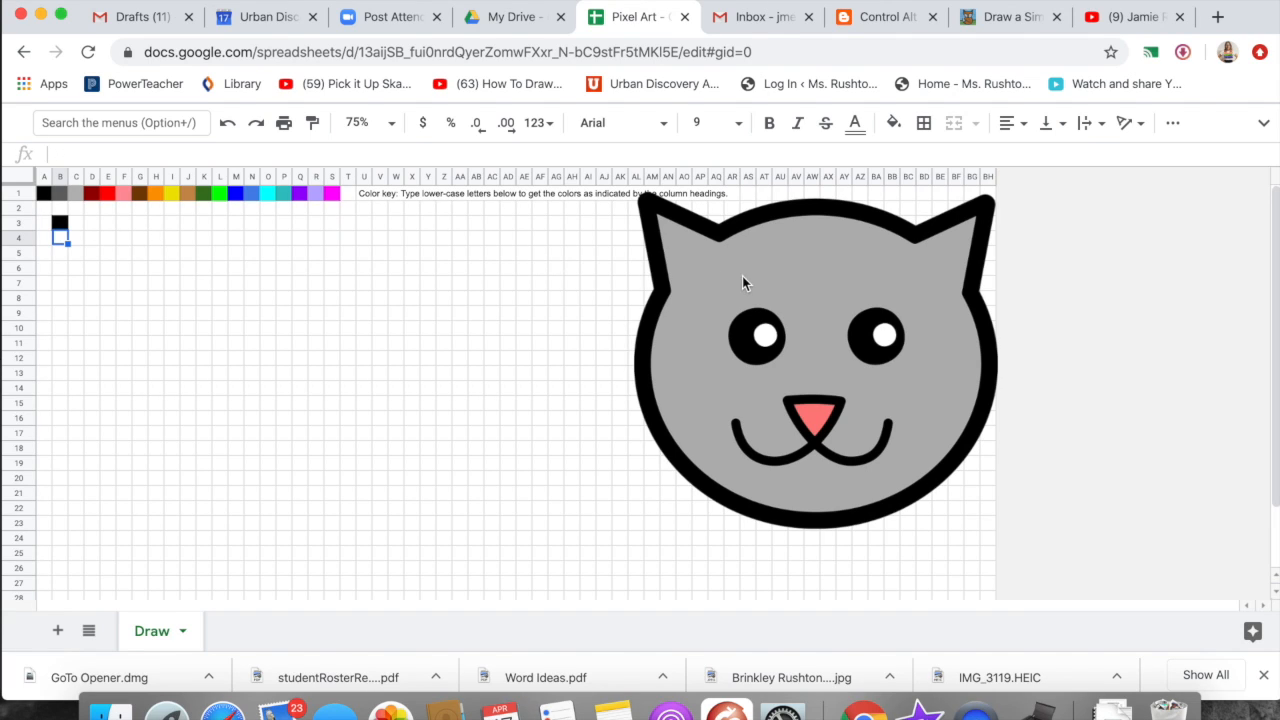
Move the cat image back over about columns B to X, aligning its ear tip with the black cell B3.
left_click_drag(830, 312, 291, 343)
left_click(712, 351)
left_click_drag(806, 343, 233, 372)
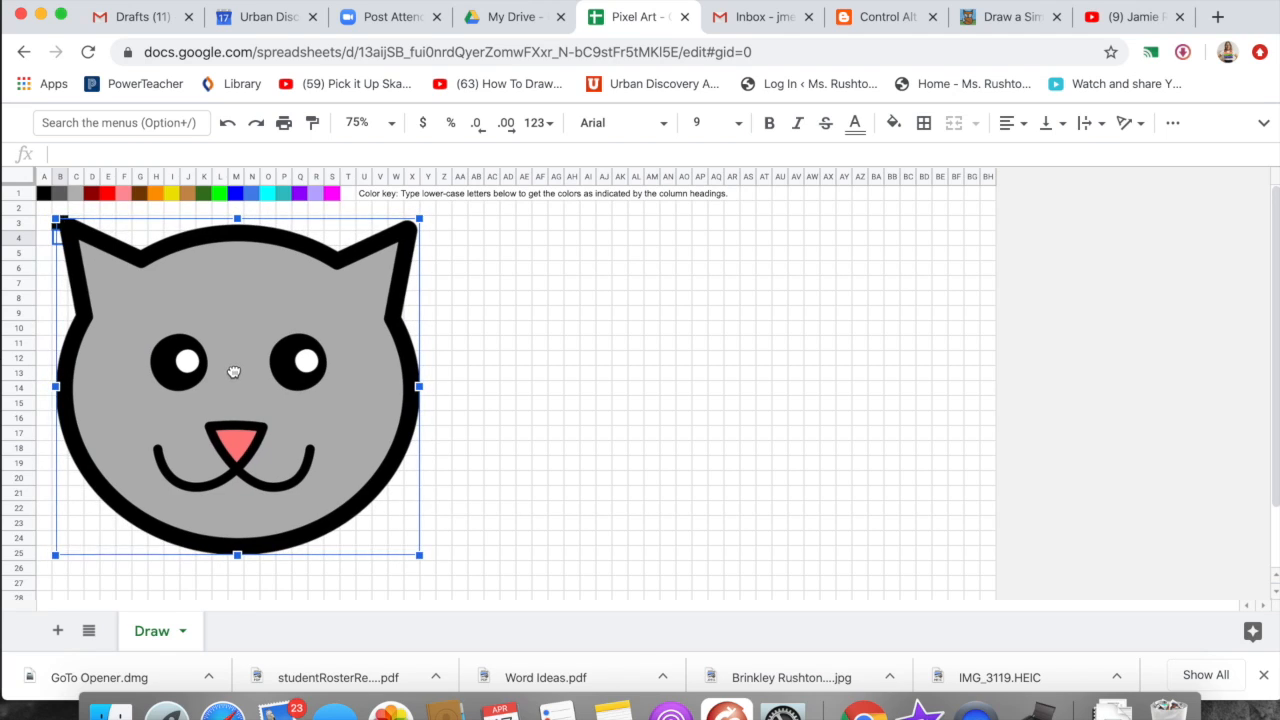
Locate the second ear's tip near X3 and move the cat image down to start at about row 7.
left_click(428, 222)
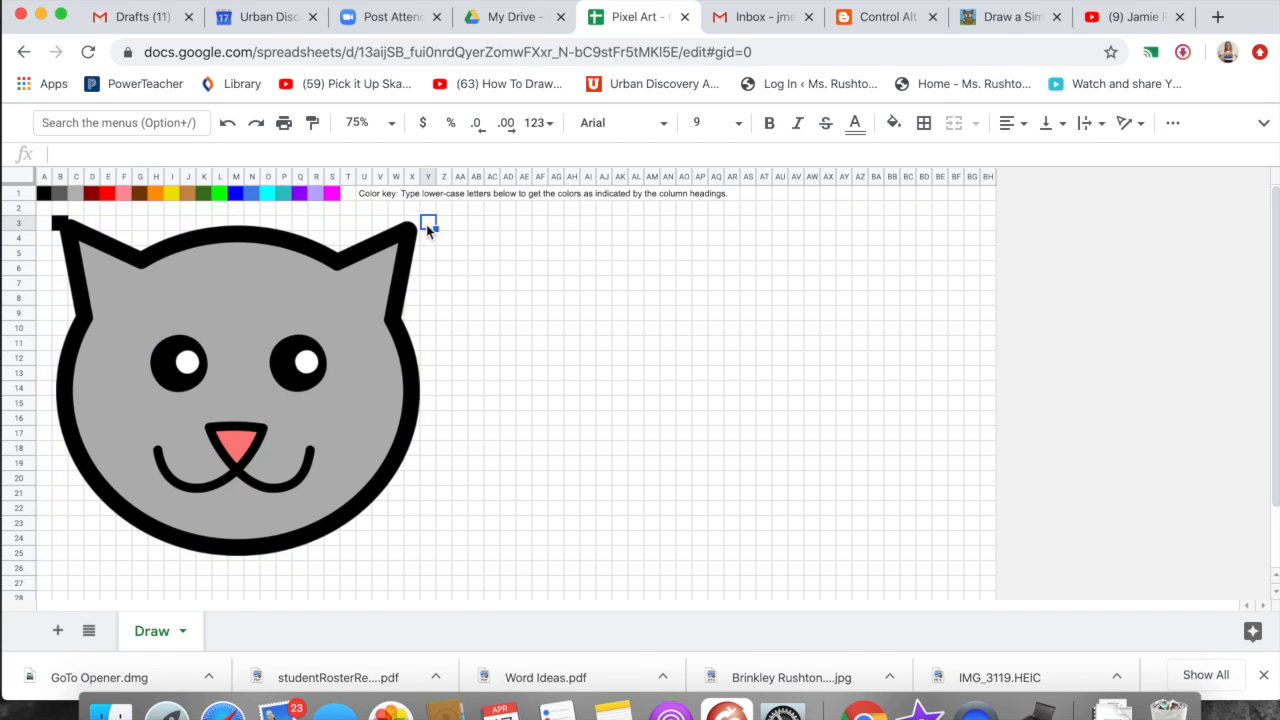
left_click(414, 221)
left_click(411, 208)
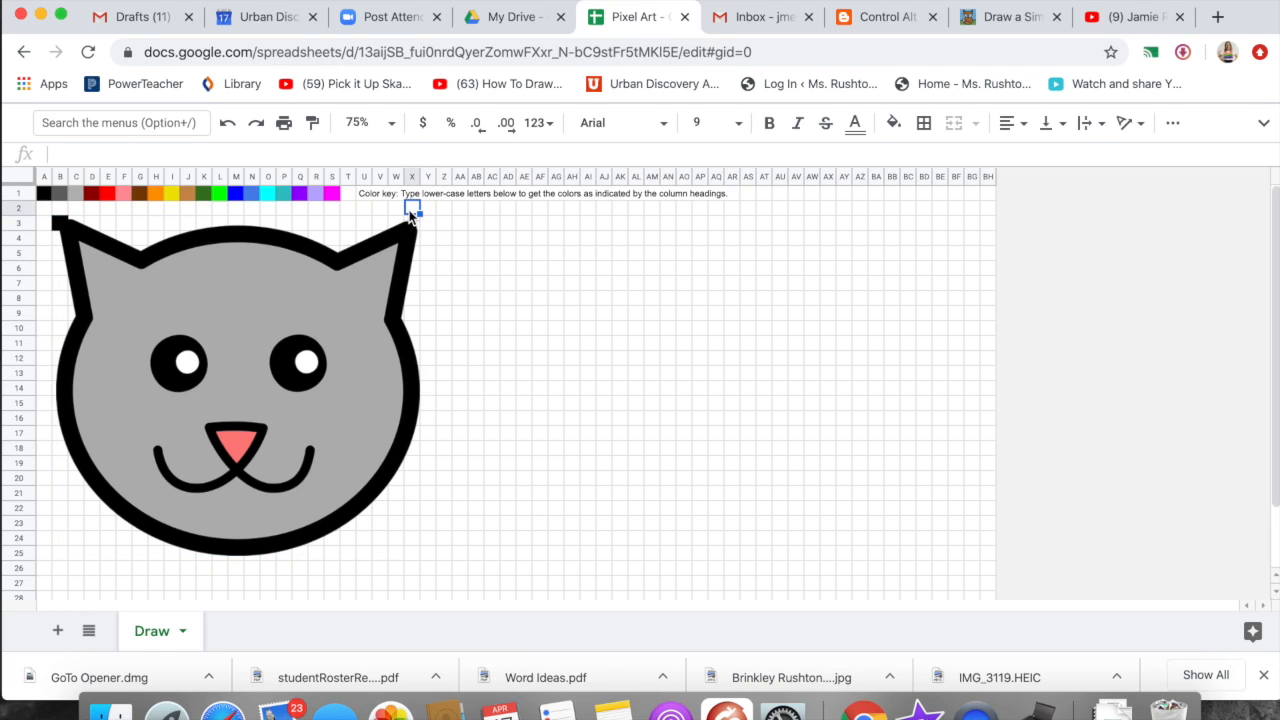
left_click(412, 218)
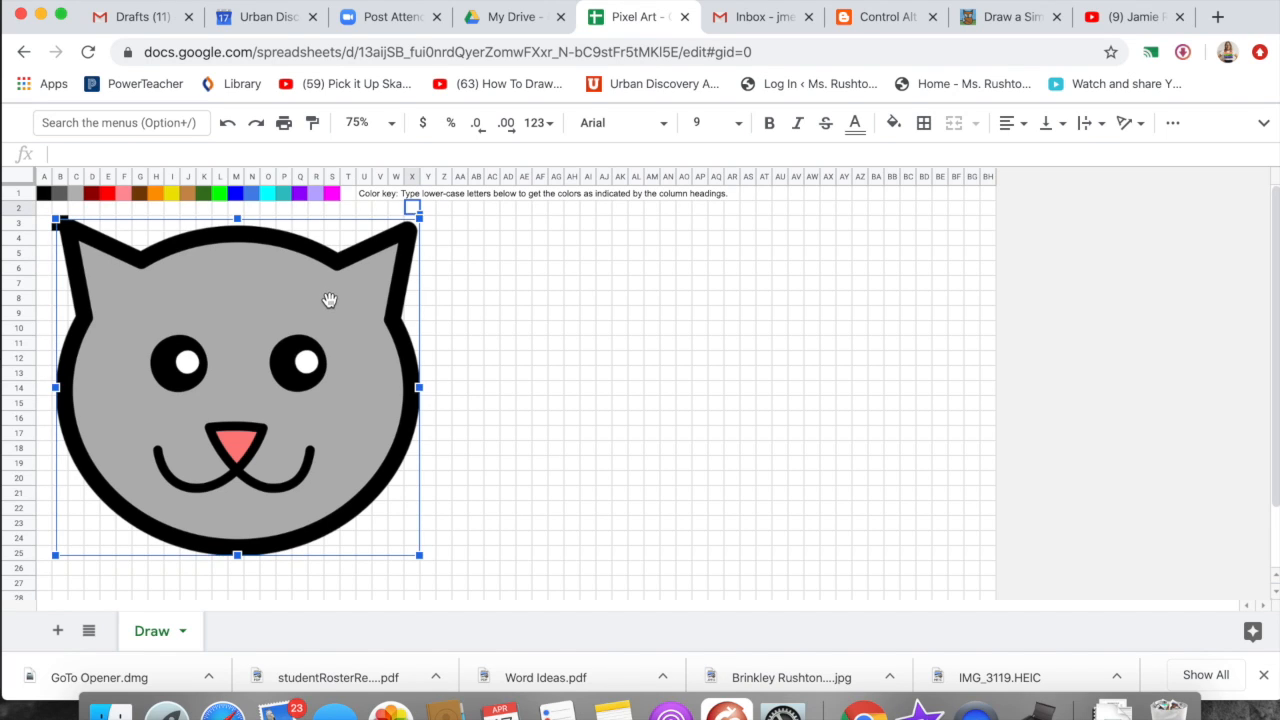
left_click_drag(330, 300, 320, 348)
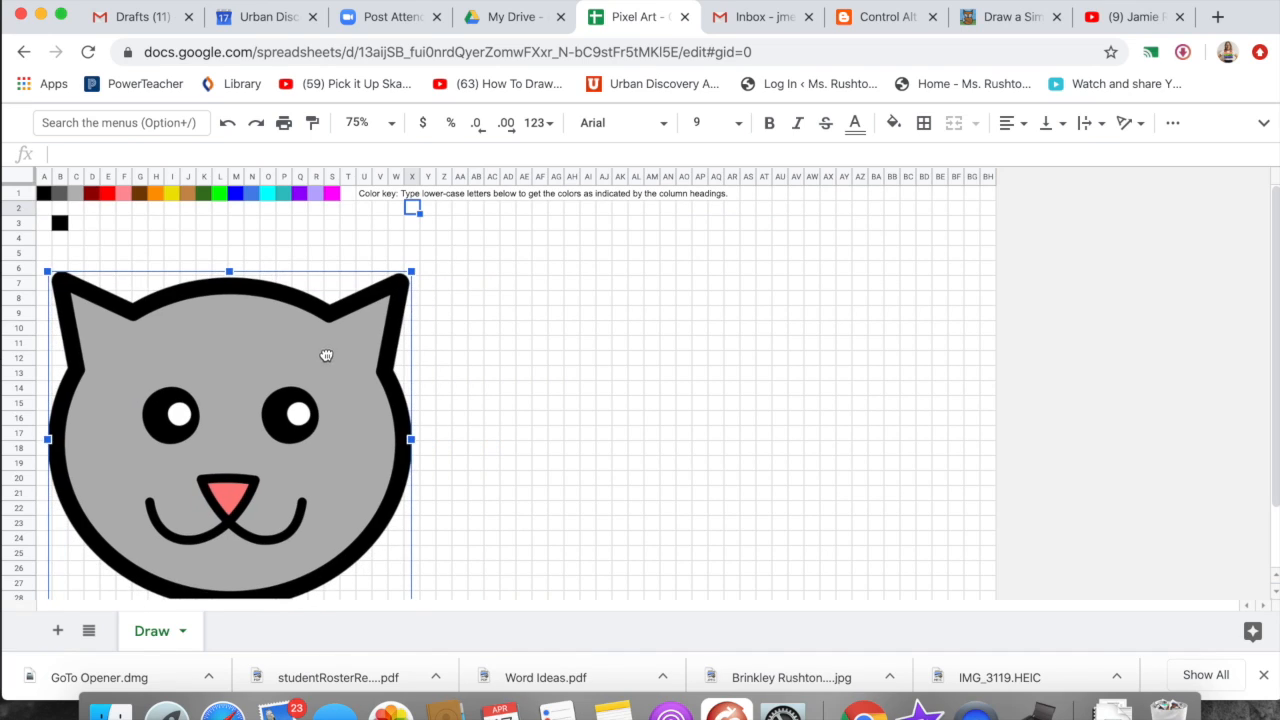
Enter a in cells X3, W4 and V5 to draw the second ear's black inner diagonal.
left_click(415, 226)
type("a")
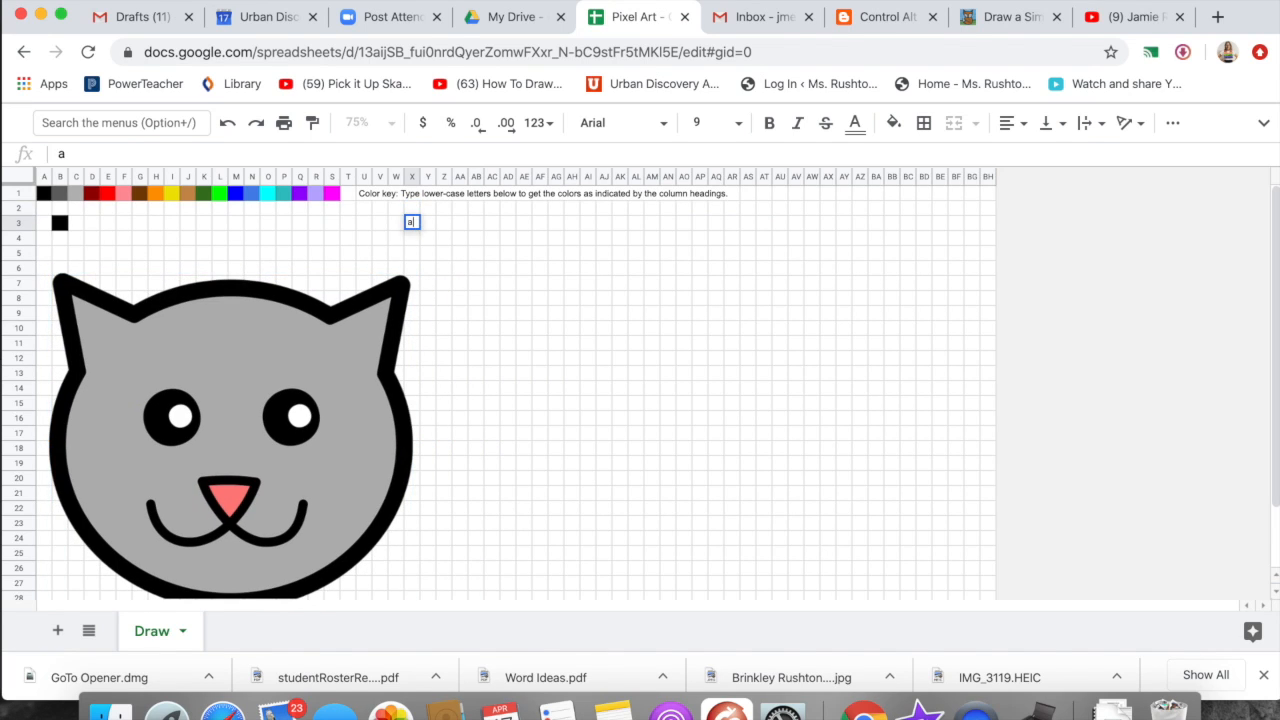
key("Return")
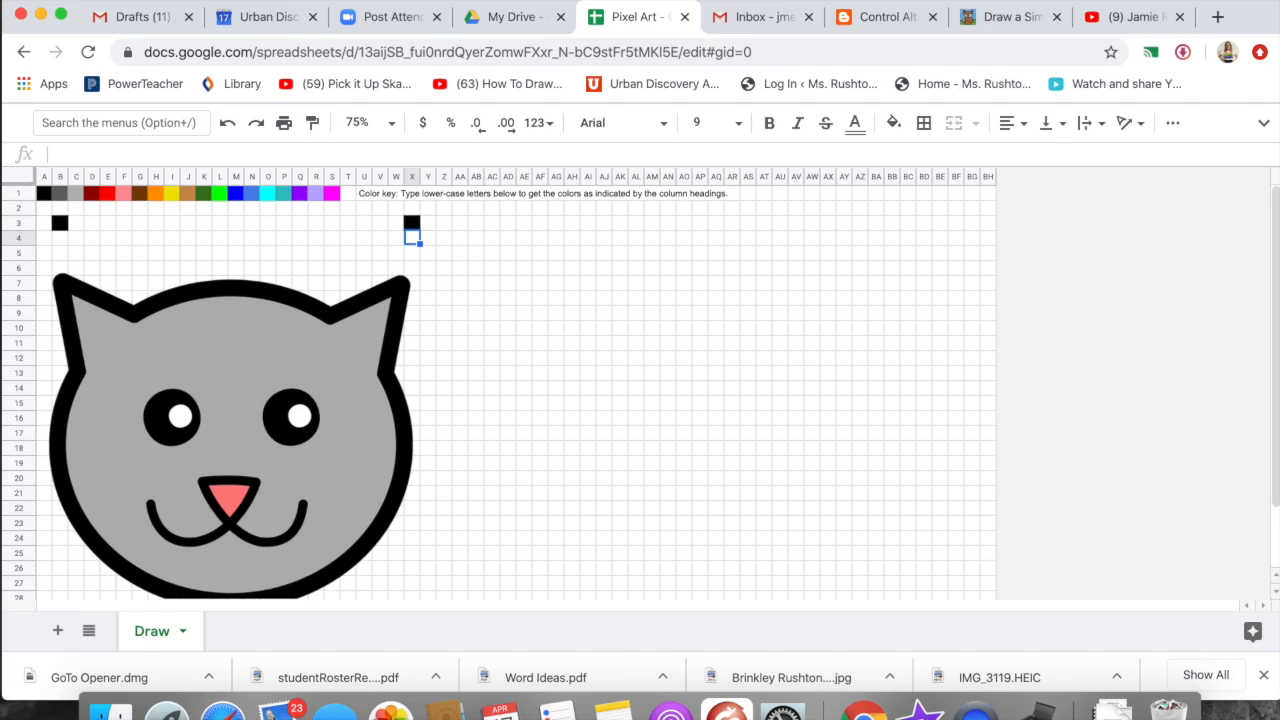
key("Left")
type("a")
key("Return")
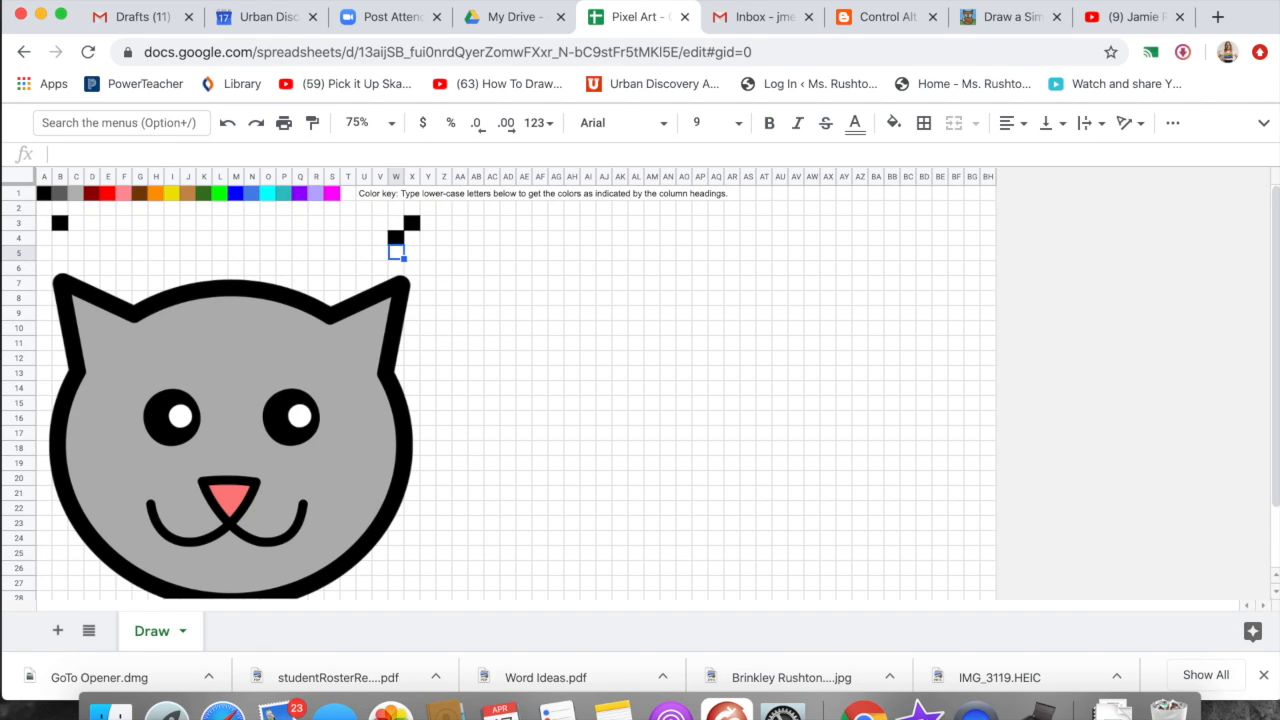
key("Left")
type("a")
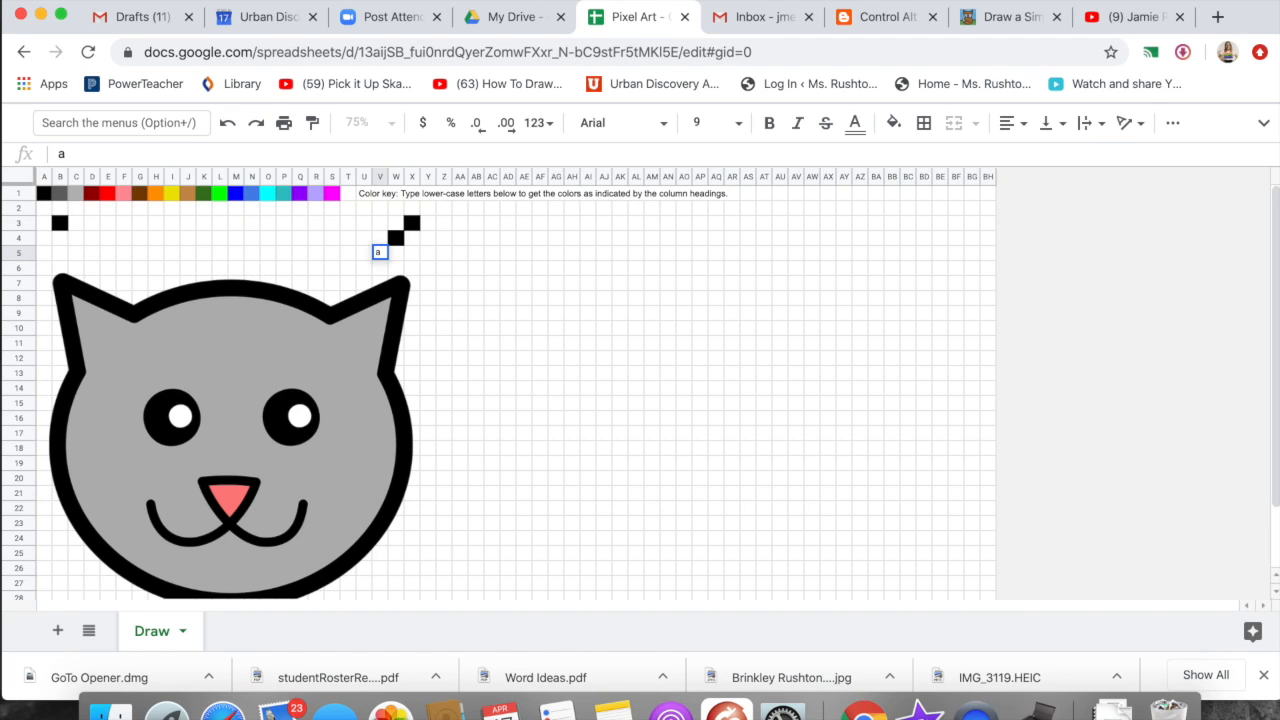
key("Return")
Enter a in cells C4 and D5 to continue the black diagonal down from B3.
left_click_drag(205, 313, 202, 286)
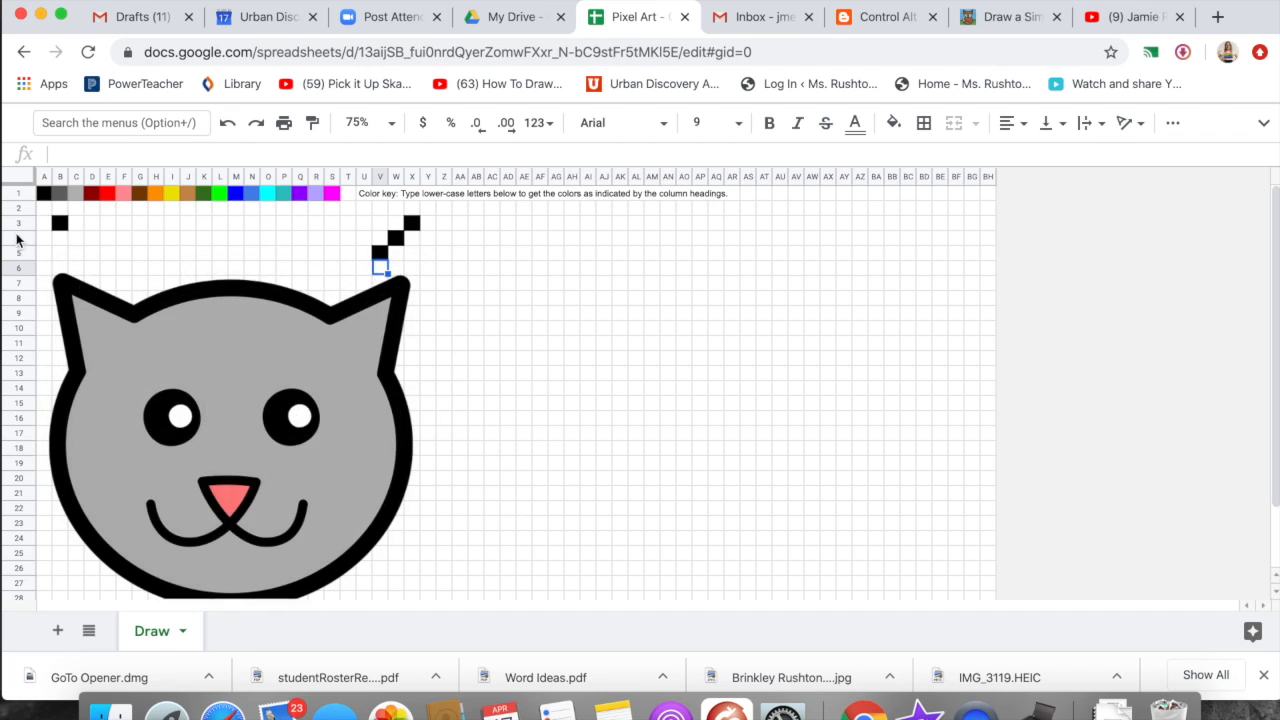
left_click(72, 235)
type("a")
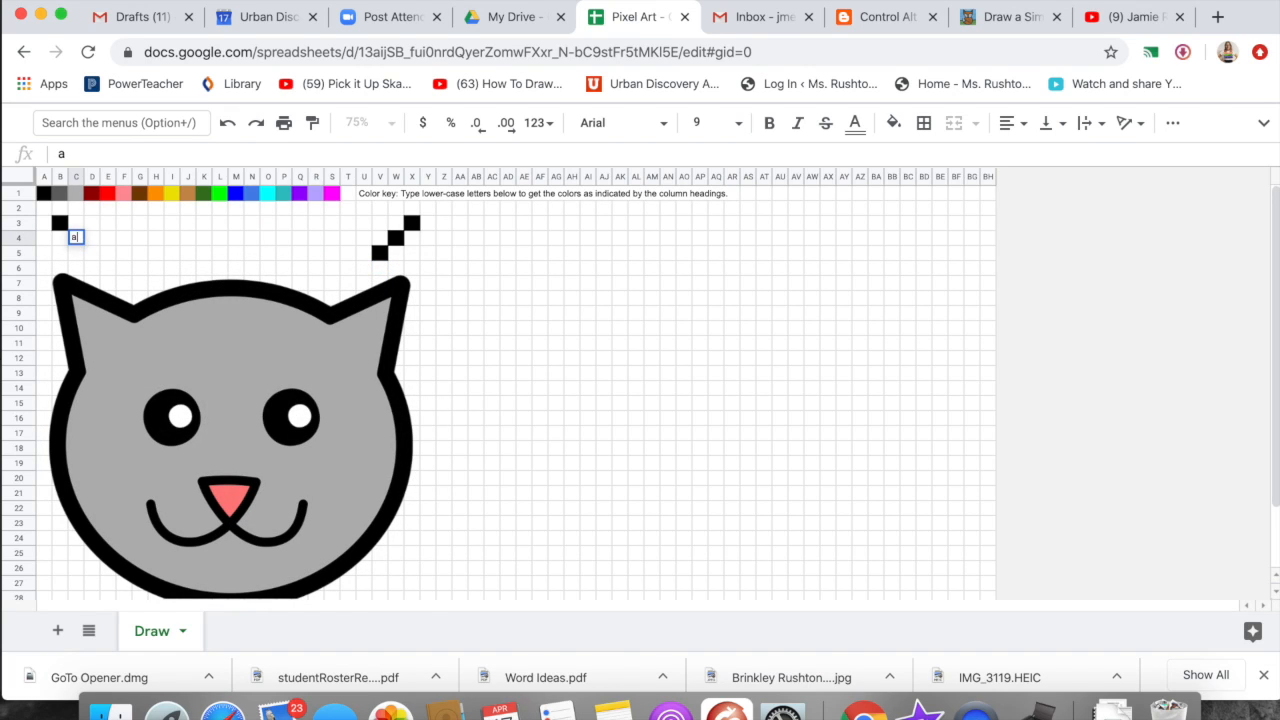
key("Tab")
key("Down")
type("a")
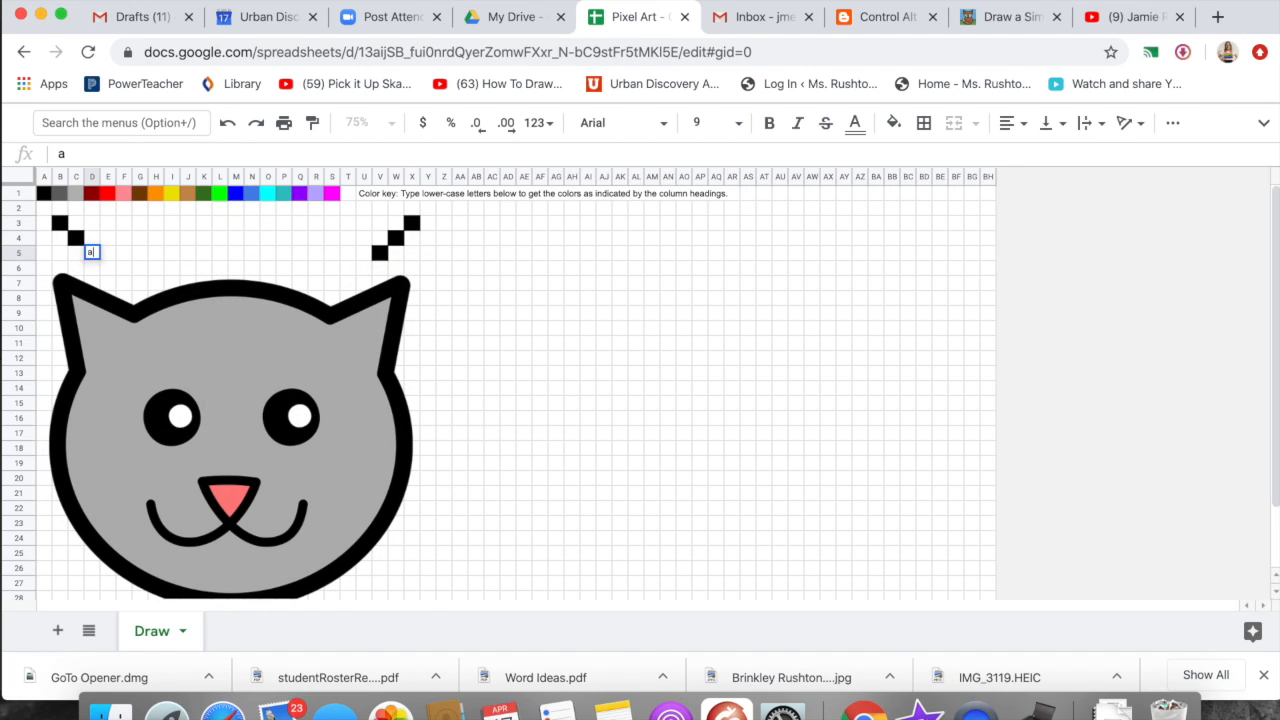
key("Tab")
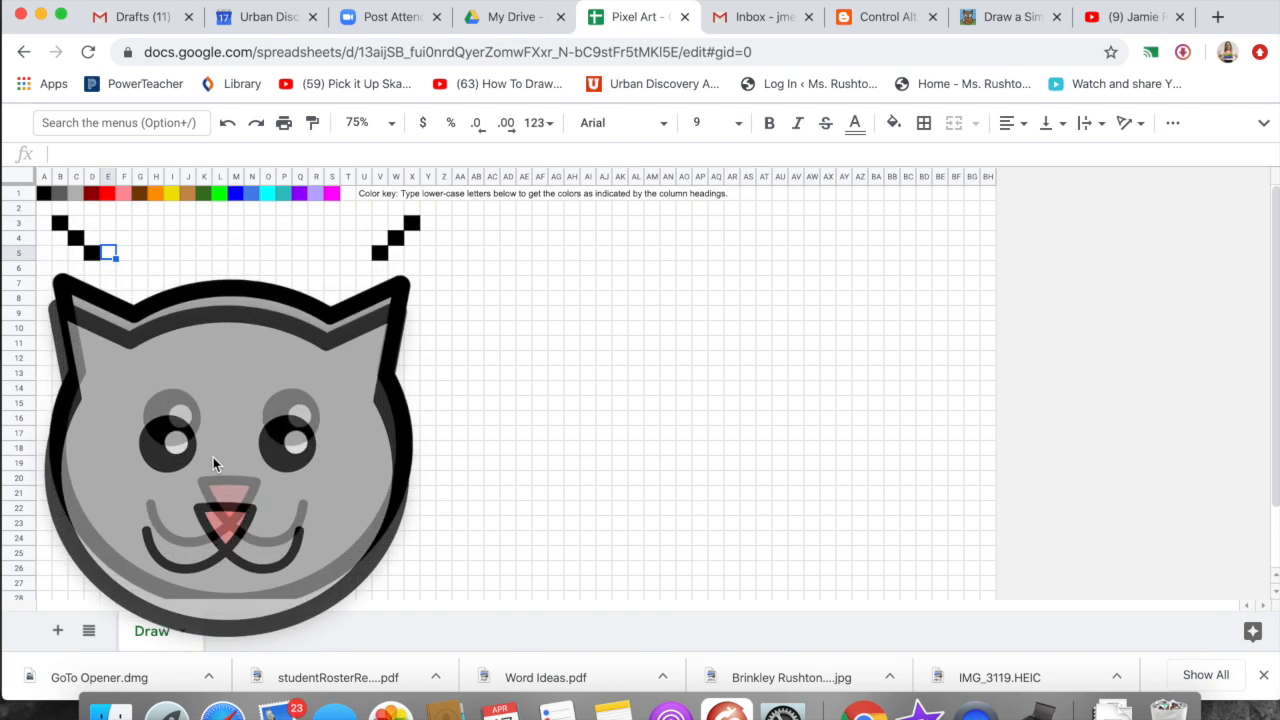
Enter a in cells U6 and E6 to extend both ears' black diagonals to row 6.
left_click(363, 270)
left_click(364, 252)
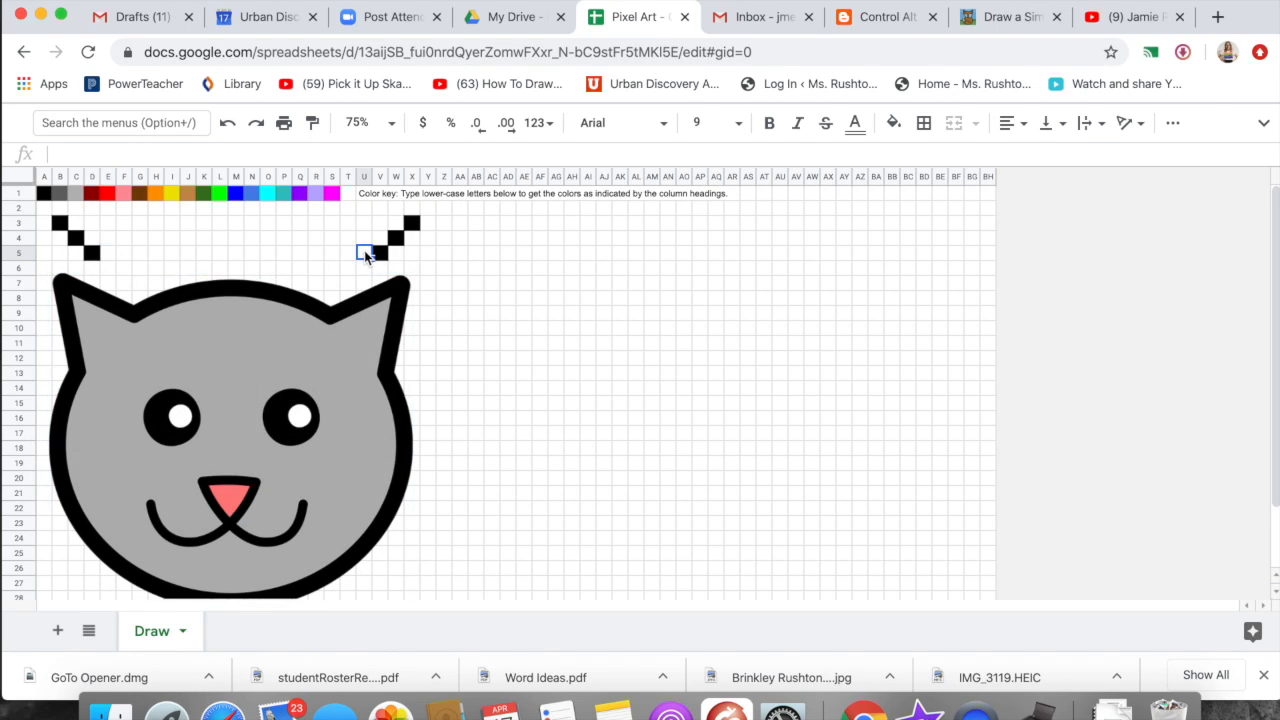
left_click(360, 264)
type("a")
key("Left")
key("Left")
key("Left")
key("Left")
key("Left")
key("Left")
key("Left")
key("Left")
key("Left")
key("Left")
key("Left")
key("Left")
key("Left")
key("Left")
key("Left")
key("Left")
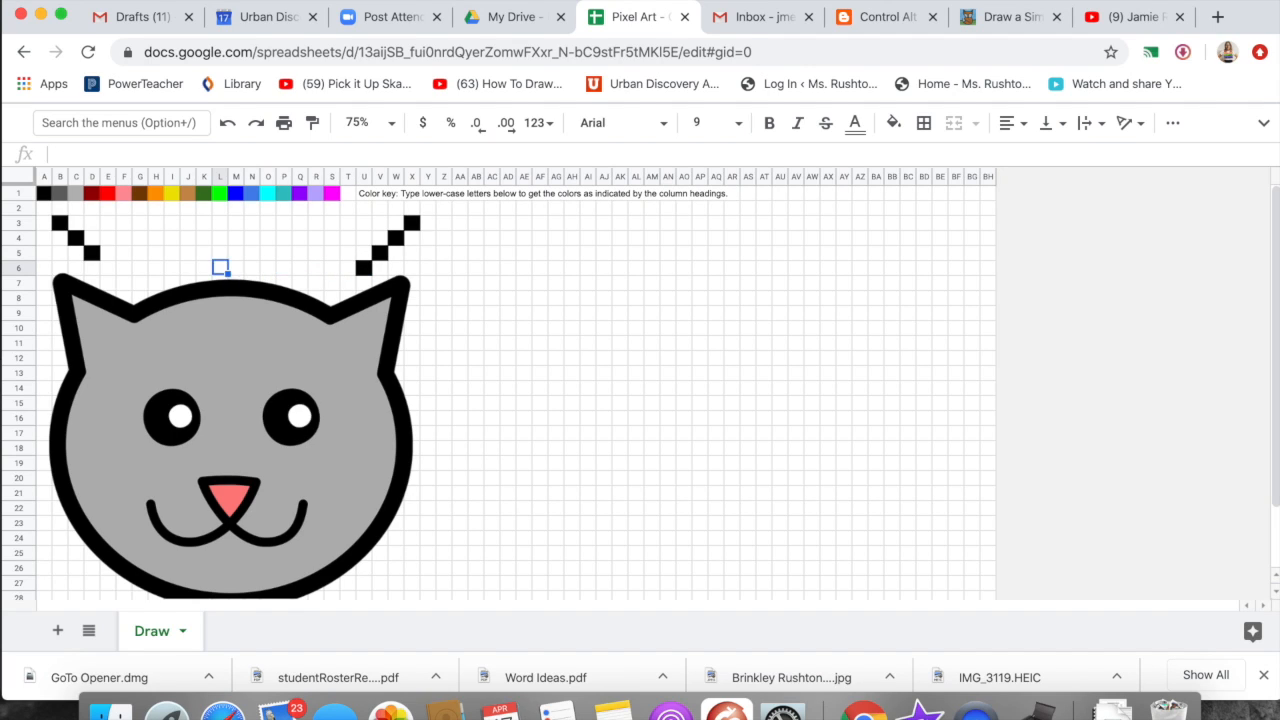
type("a")
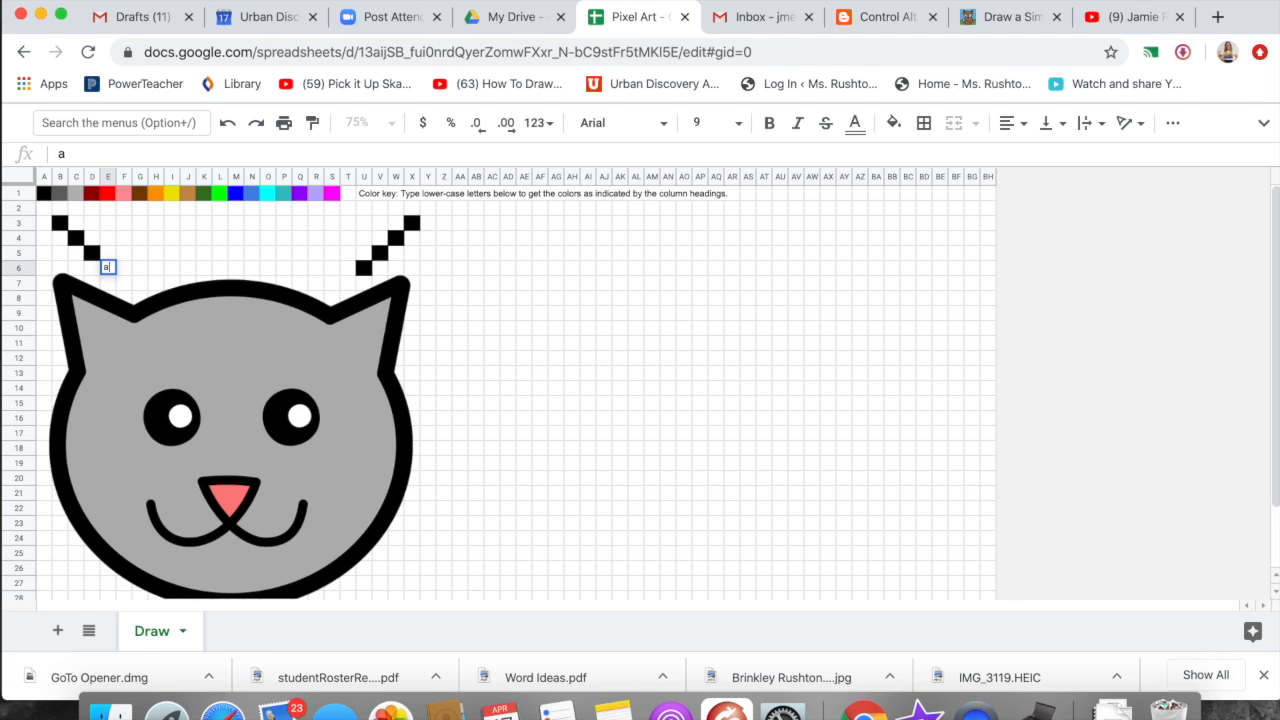
key("Right")
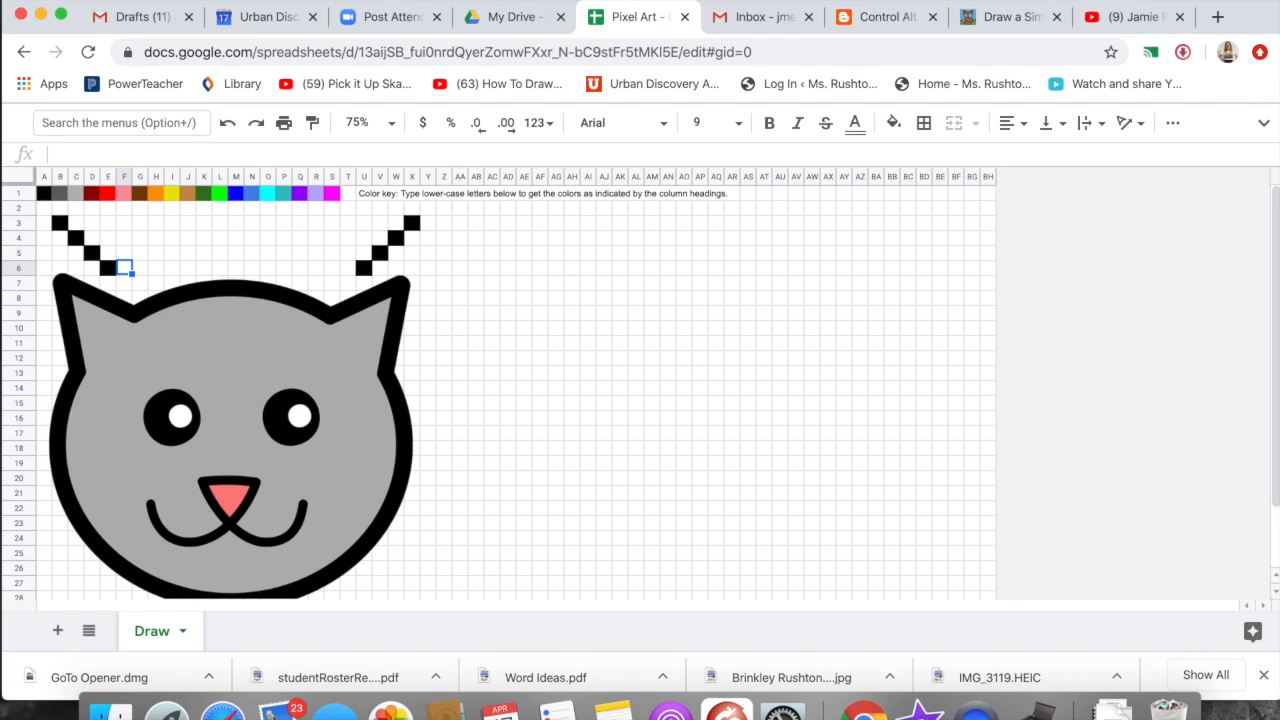
Enter a in F6 and in G5 through I5 to start the black outline of the head's top.
type("a")
key("Right")
key("Up")
type("a")
key("Right")
type("a")
key("Right")
type("a")
key("Up")
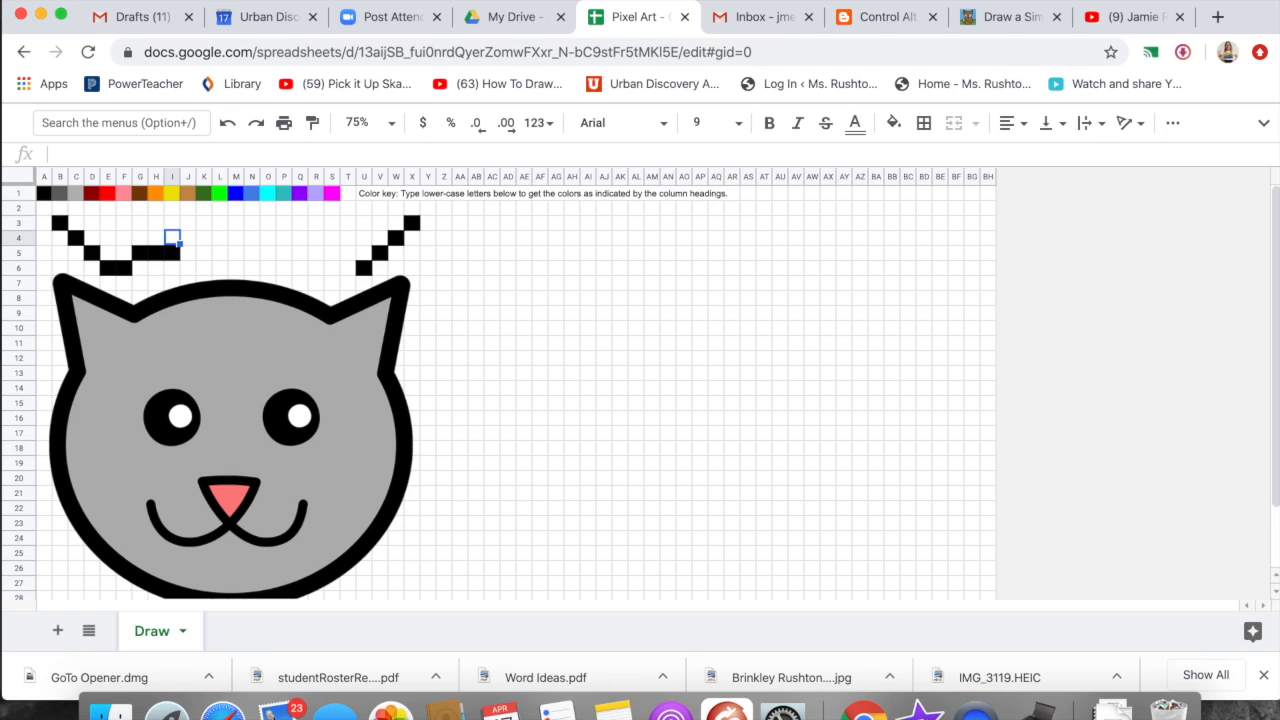
Clear I5 and enter a in I4 to raise the head's top outline by one row.
key("Down")
key("BackSpace")
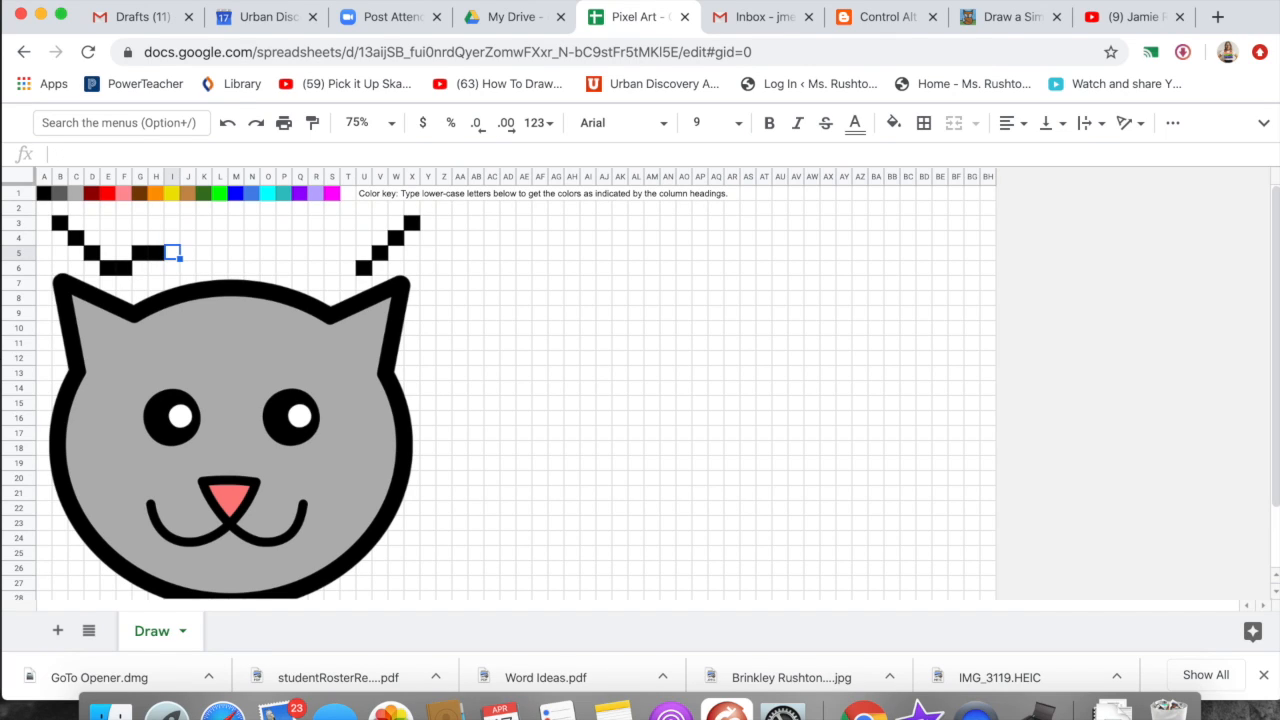
key("Up")
type("a")
key("Right")
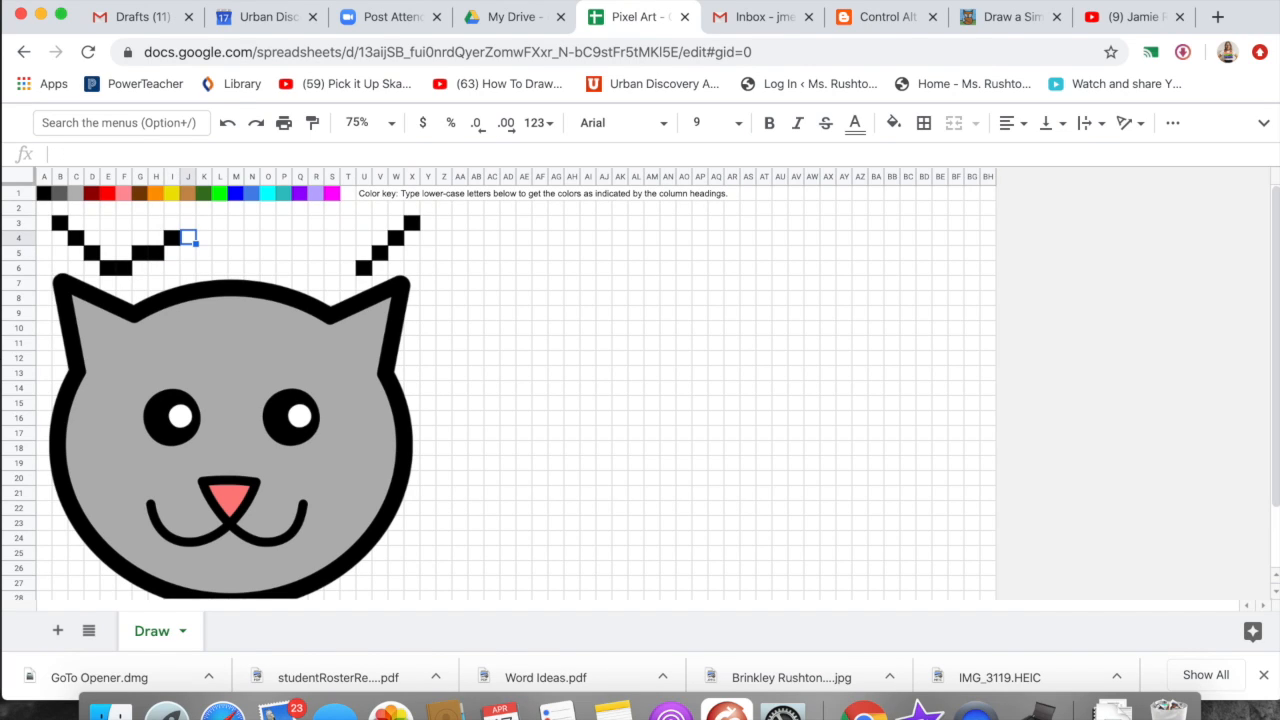
Enter a in J4 through O4 to extend the black line along the head's top.
type("a")
key("Right")
type("a")
key("Right")
type("a")
key("Right")
type("a")
key("Right")
type("a")
key("Right")
type("a")
key("Right")
Enter a in T6, S5 and R5 to mirror the stepped outline beside the second ear.
key("Right")
key("Right")
key("Right")
key("Down")
key("Down")
key("Right")
type("a")
key("Left")
key("Up")
type("a")
key("Left")
type("a")
Enter a in Q4 and P4 to close the gap in the head's top outline.
key("Up")
key("Left")
key("Left")
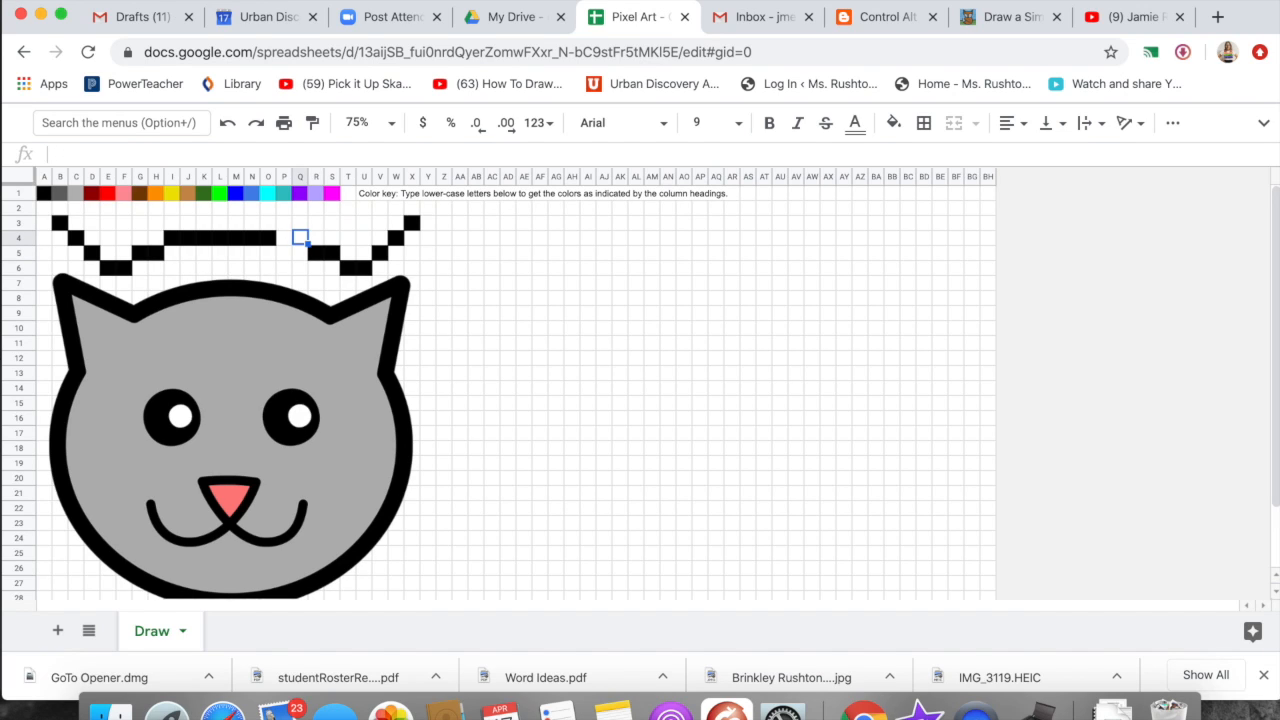
type("a")
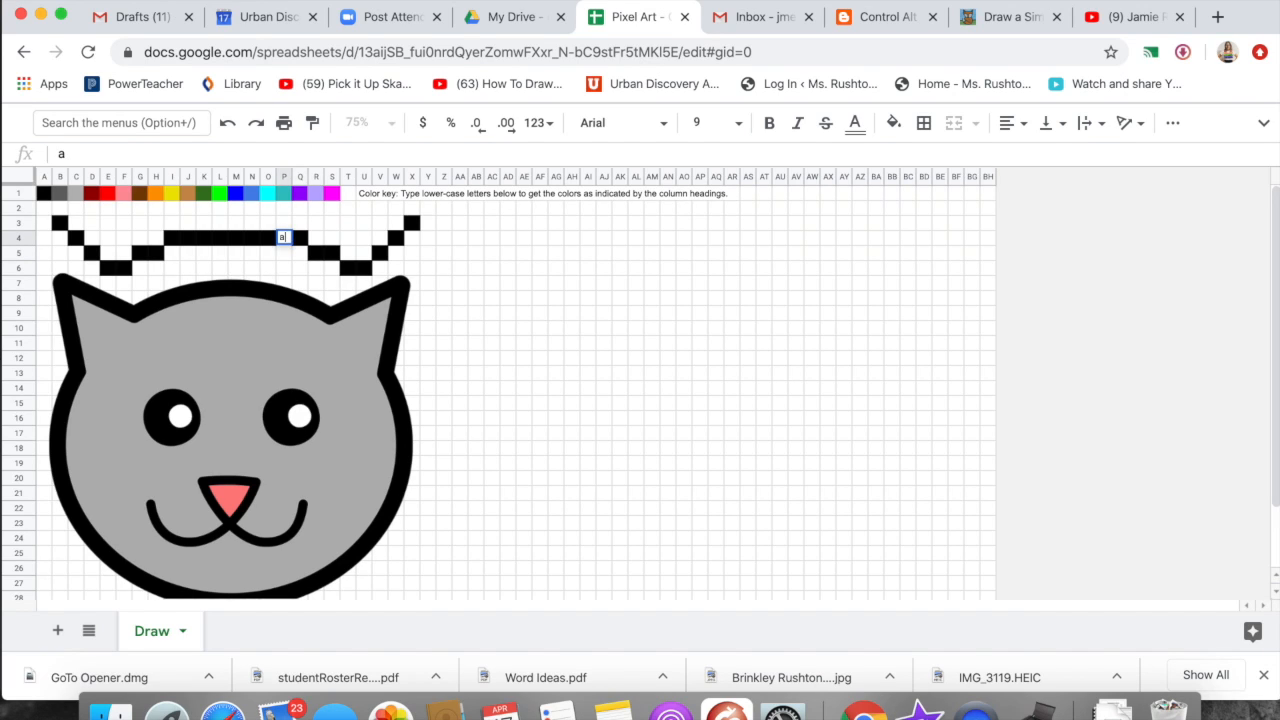
left_click(740, 390)
Lay the cat image over the drawn outline to compare them, and move it clear of the drawing to about columns AG through BD.
mouse_move(200, 471)
left_mouse_down()
mouse_move(200, 418)
mouse_move(200, 491)
left_mouse_up()
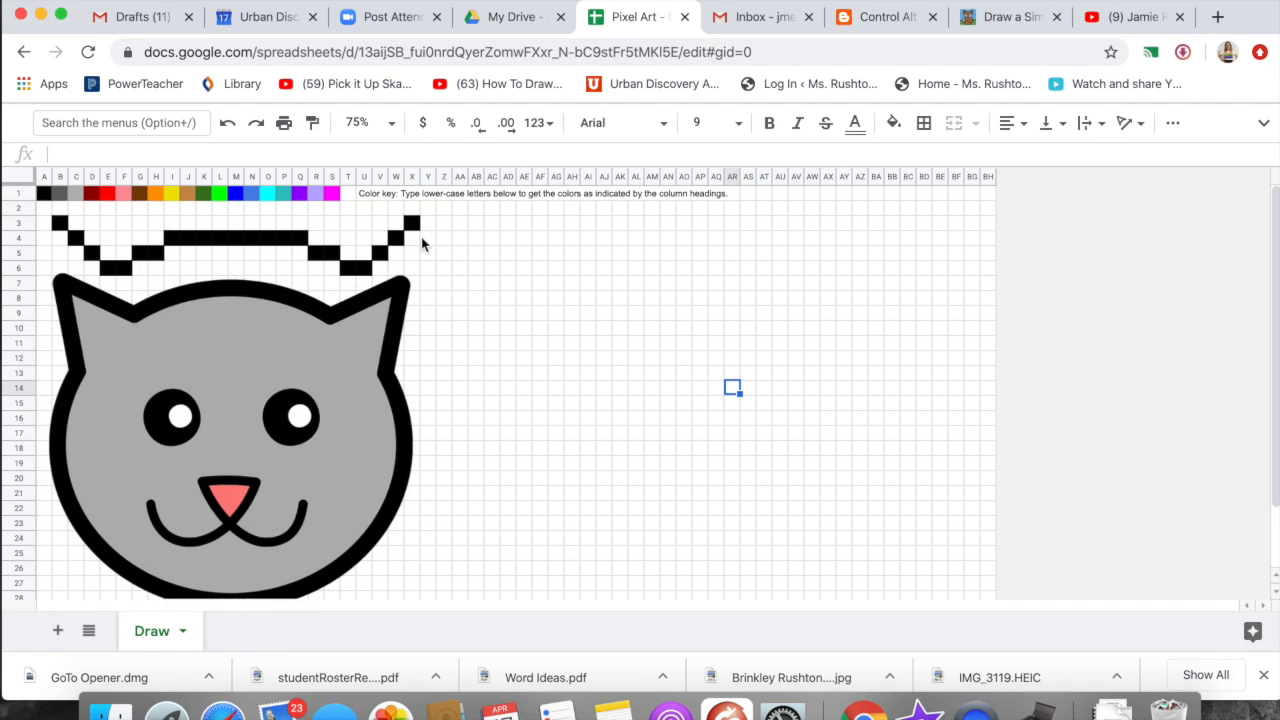
left_click_drag(251, 408, 263, 269)
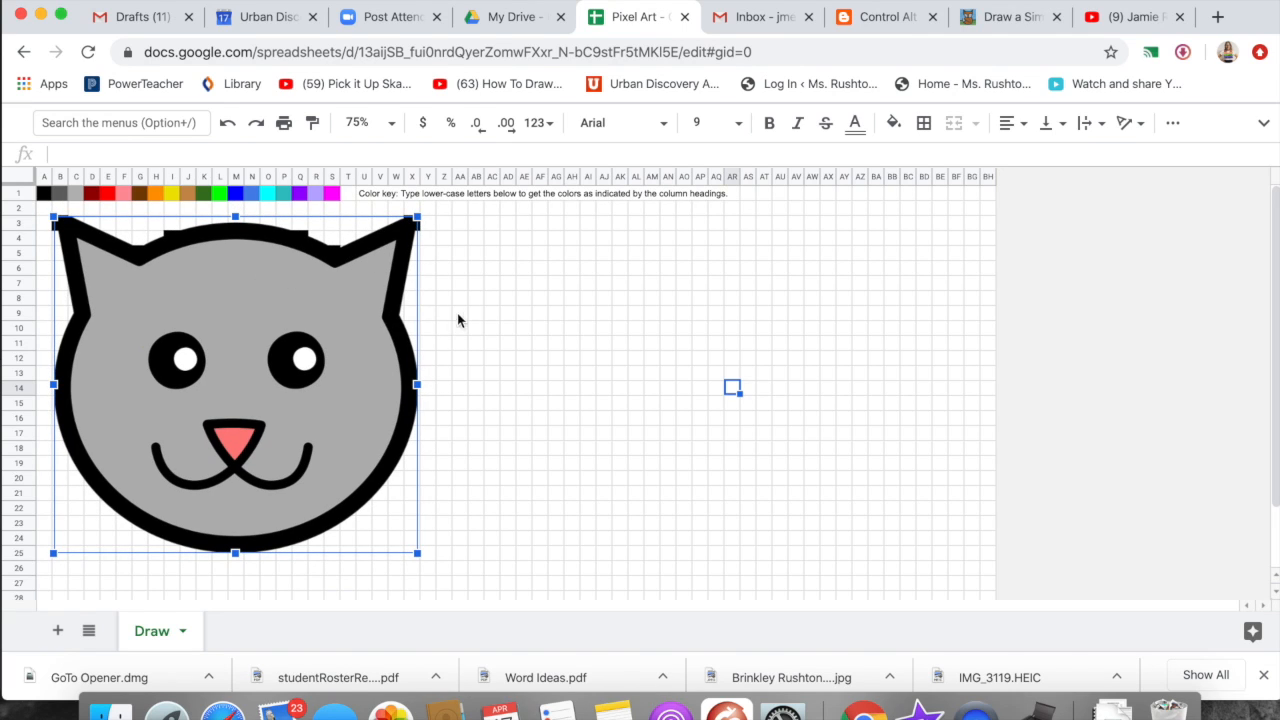
left_click(430, 313)
left_click(296, 337)
left_click_drag(296, 337, 730, 322)
Enter a in W9, W8 and X7 to start the second ear's outer edge from below.
left_click(396, 314)
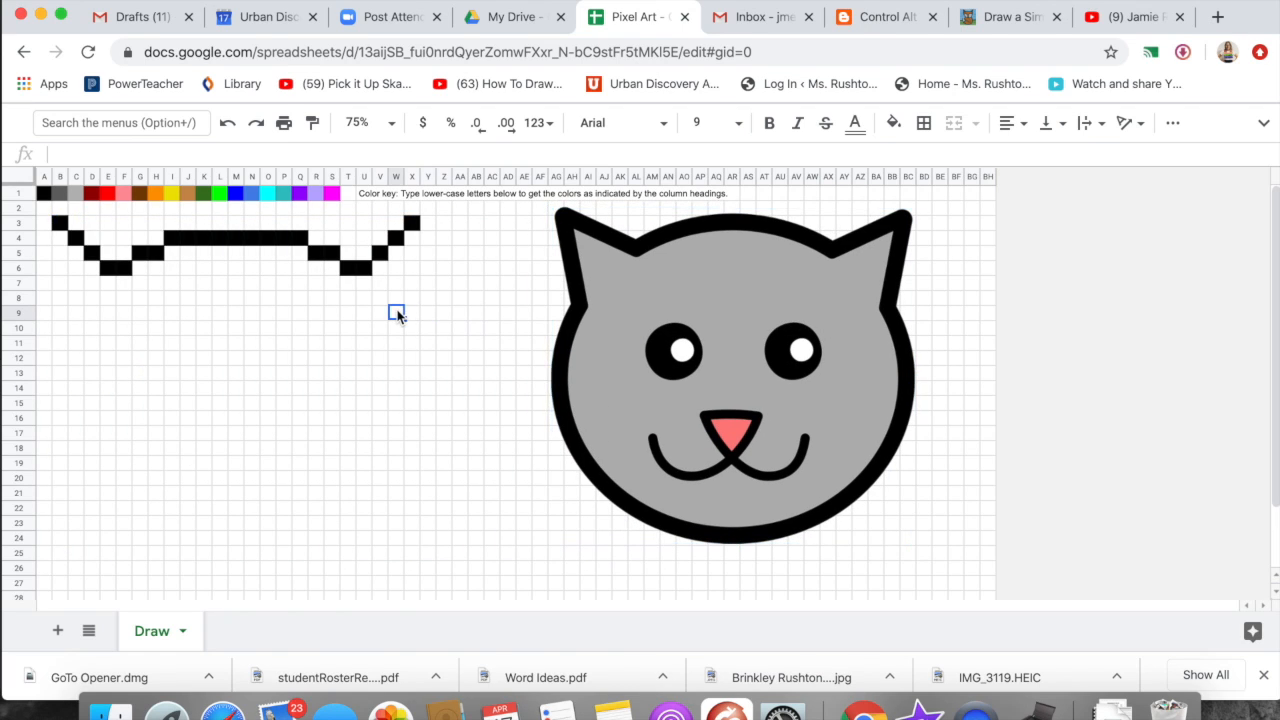
type("a")
key("Up")
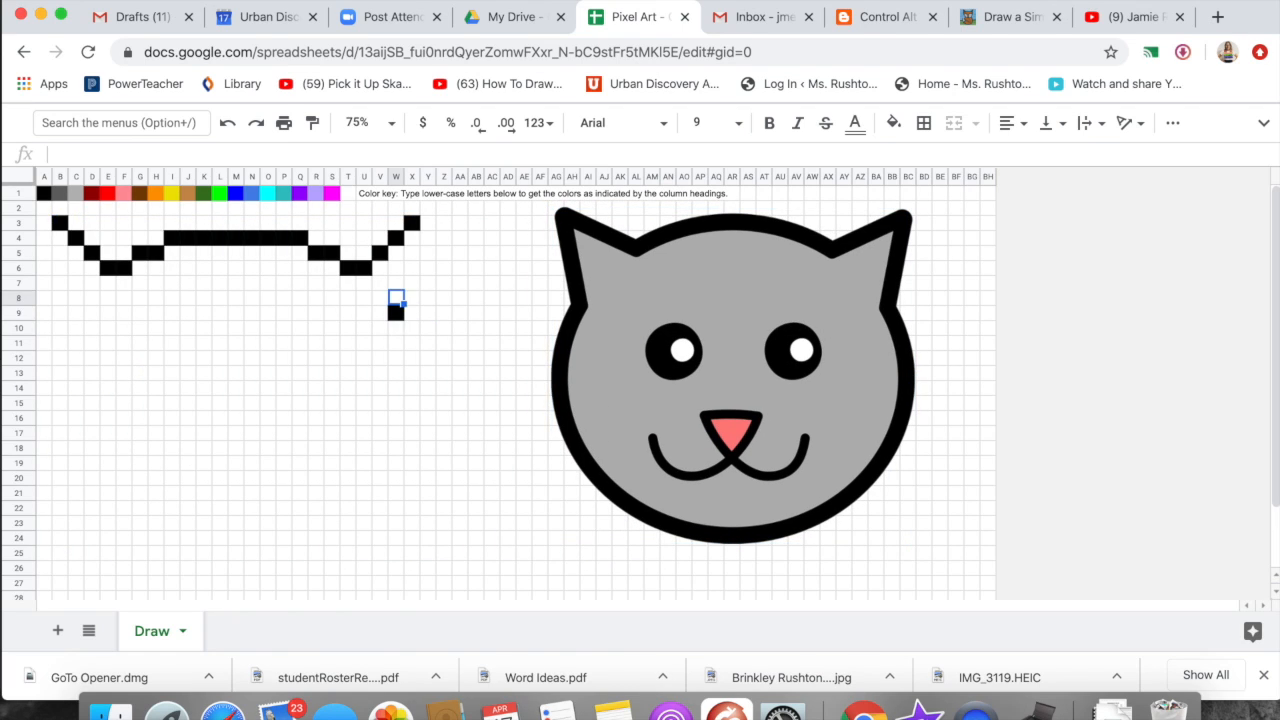
type("a")
key("Up")
key("Right")
type("a")
Enter a in X6, X5 and X4 to join the ear's outer edge to its tip.
key("Up")
type("a")
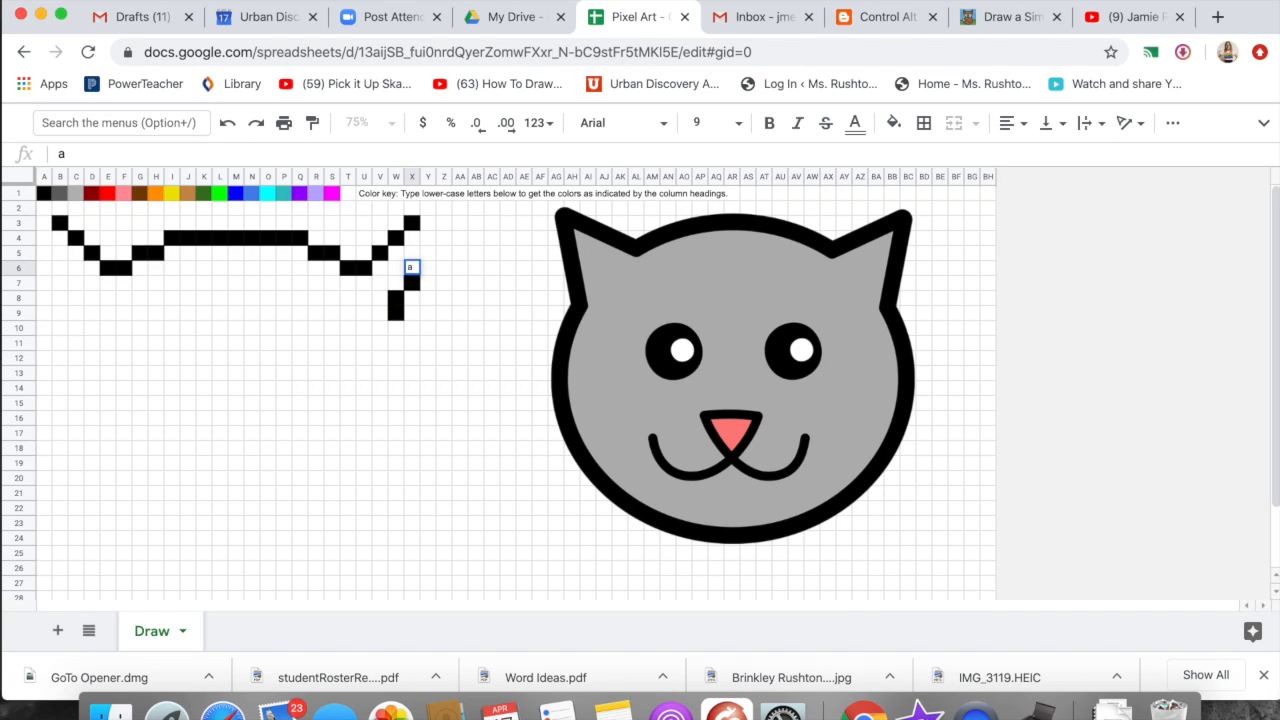
key("Up")
type("a")
key("Up")
type("a")
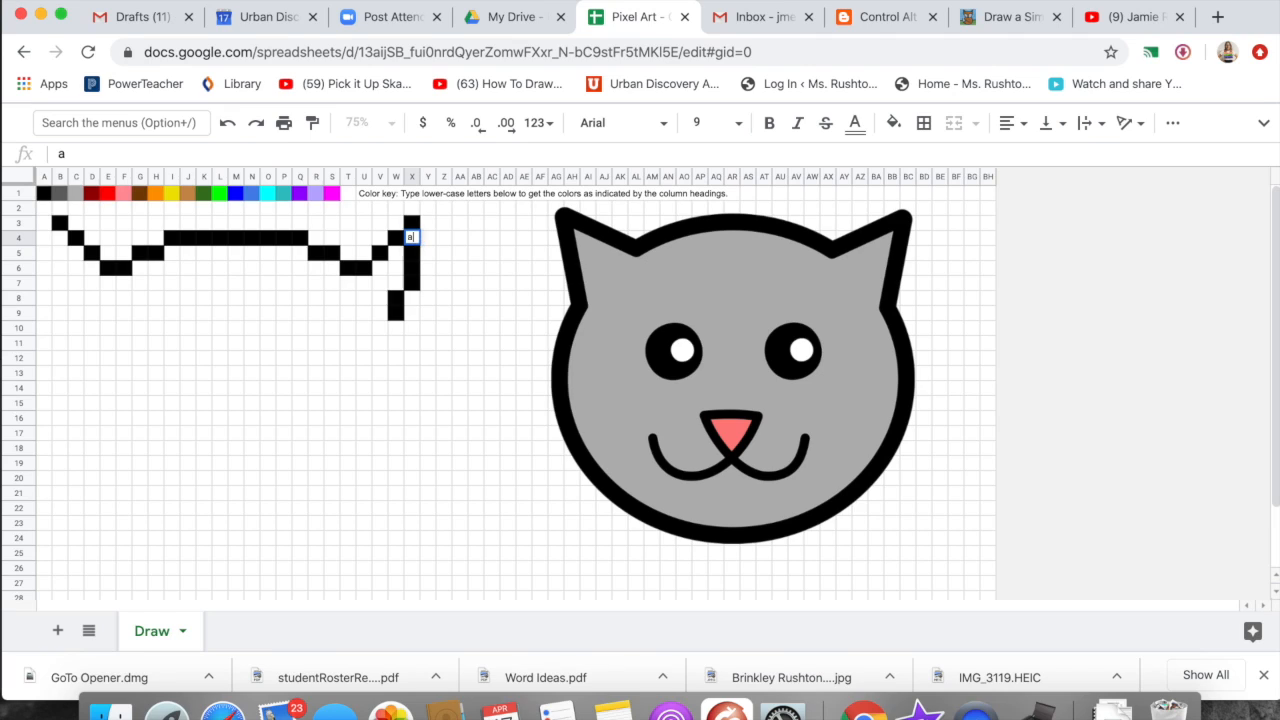
Enter a in W7 and clear X7 to adjust the bend in the second ear's outer edge.
key("Down")
key("Down")
key("Down")
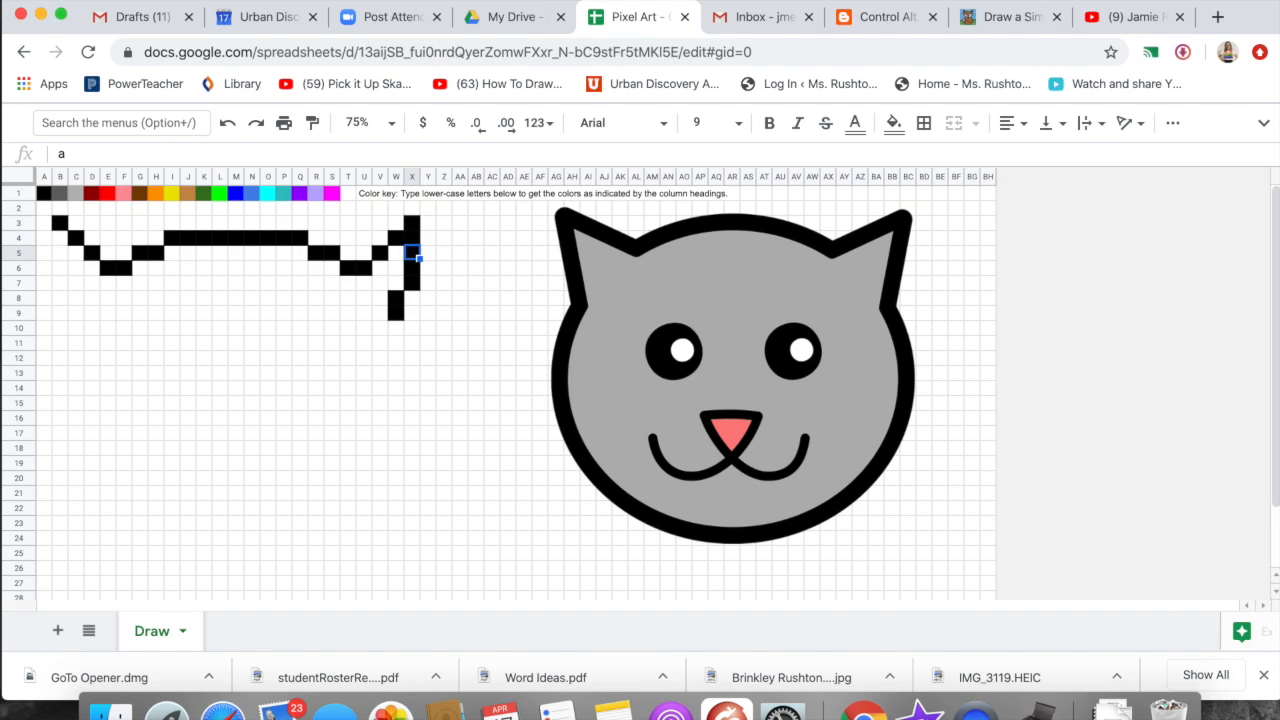
key("Left")
type("a")
key("Down")
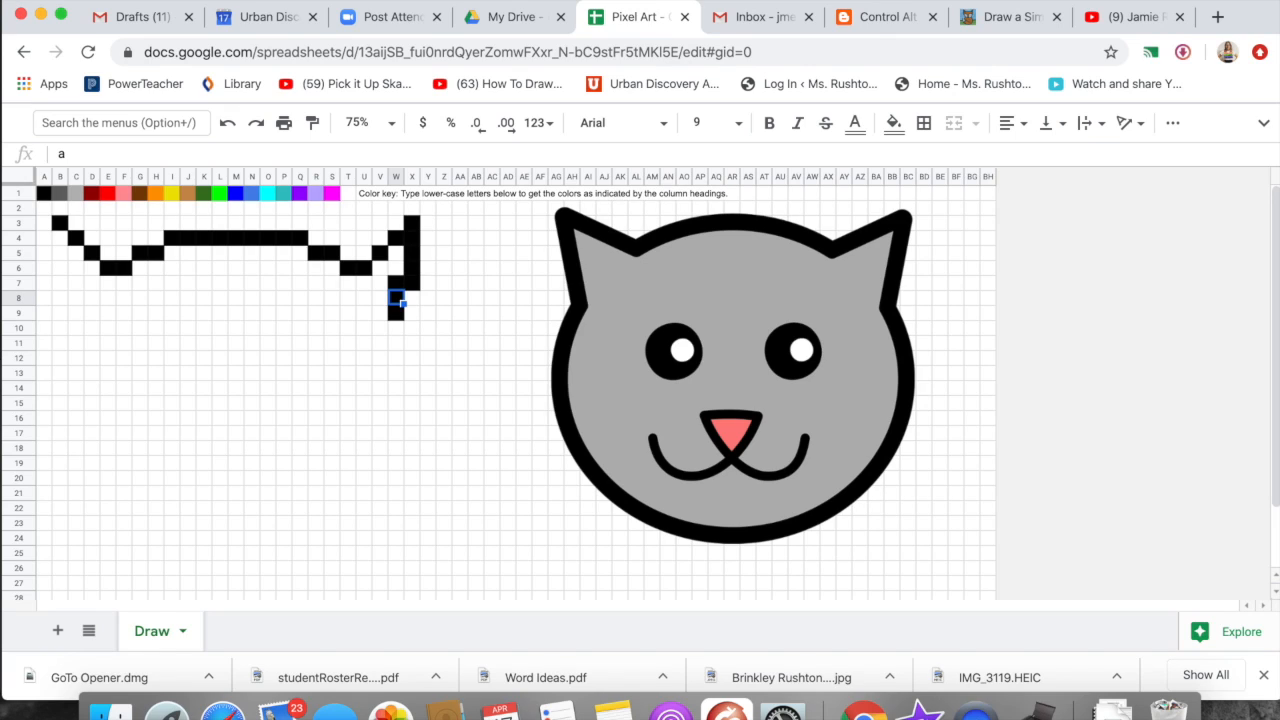
key("Up")
key("Right")
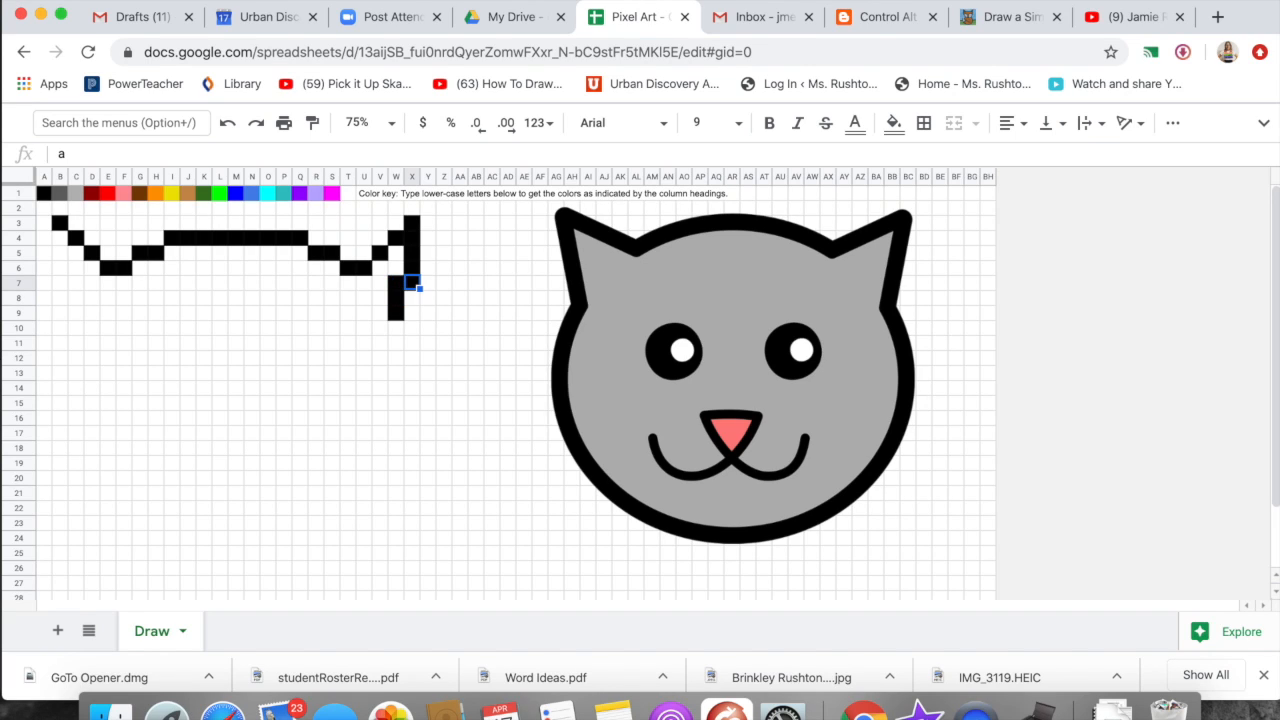
key("BackSpace")
Enter a in B4 through B6 to draw the upper outer edge of the first ear.
left_click(55, 237)
type("a")
key("Return")
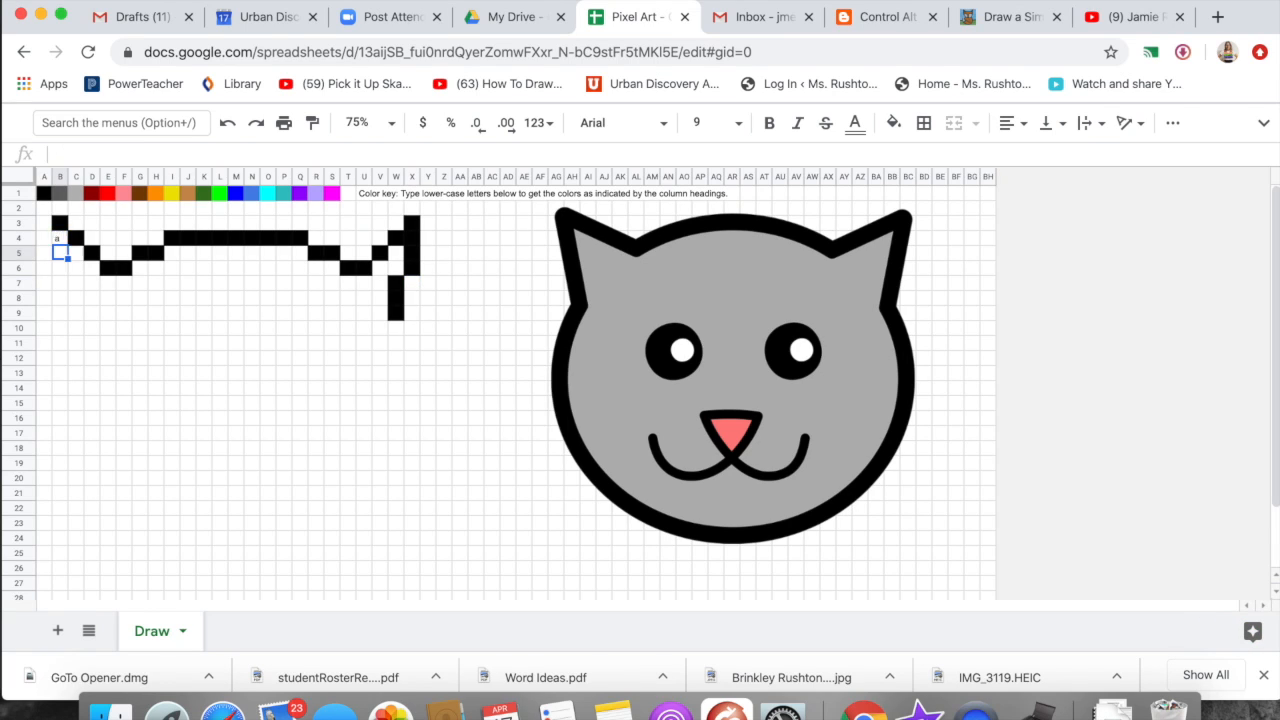
type("a")
key("Return")
type("a")
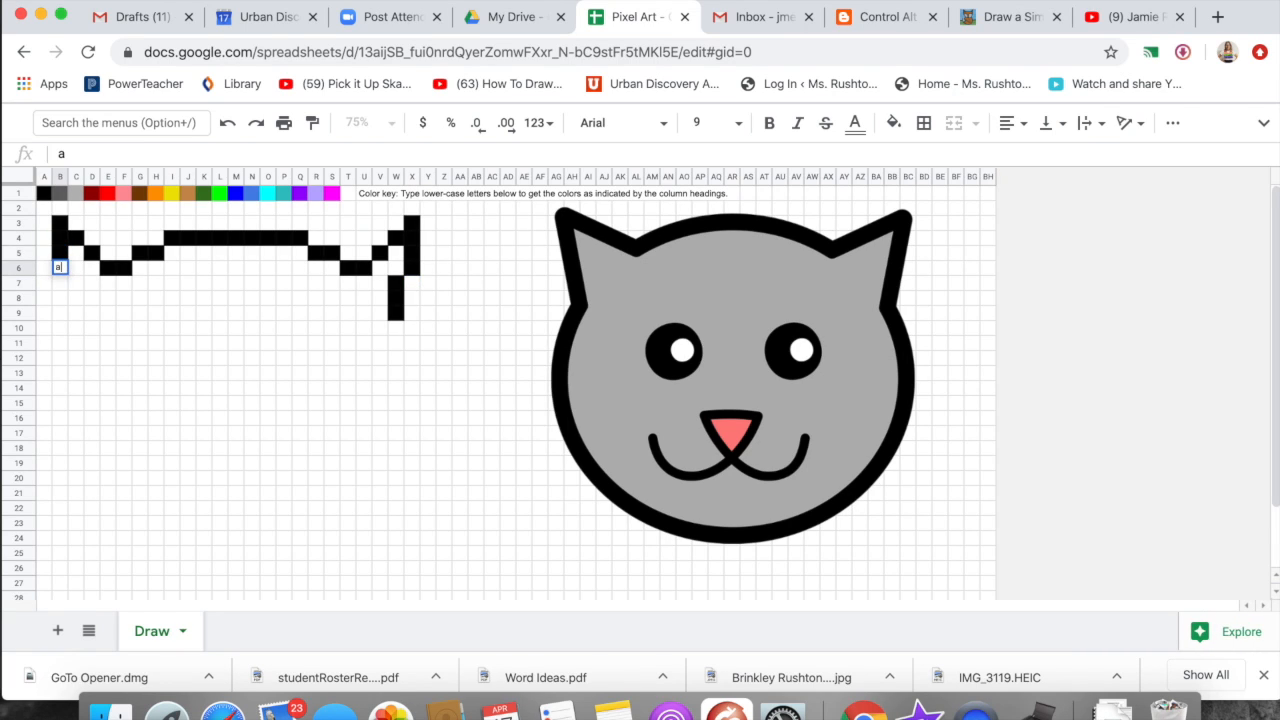
key("Return")
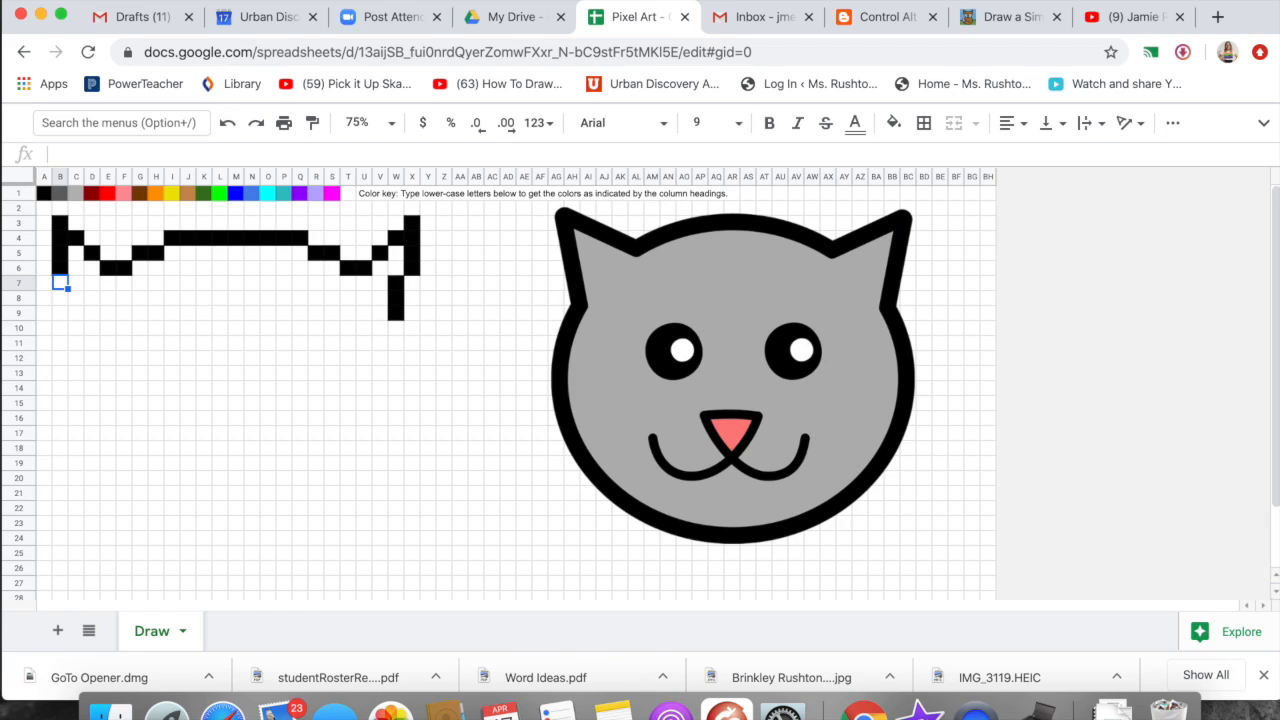
Enter a in C7 through C9 to finish the first ear's outer edge.
key("Right")
type("a")
key("Return")
type("a")
key("Return")
type("a")
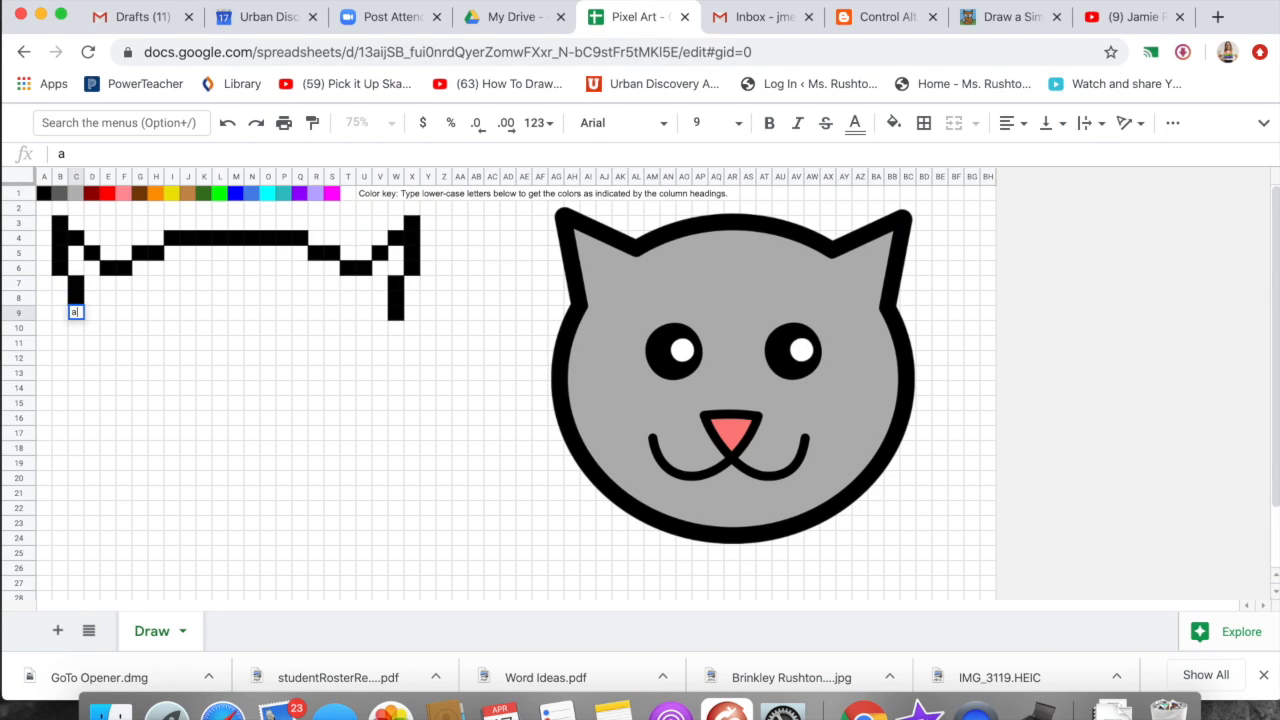
Lay the cat image over the drawing to check the outline, and move it away to about columns AL through BH.
left_click(817, 340)
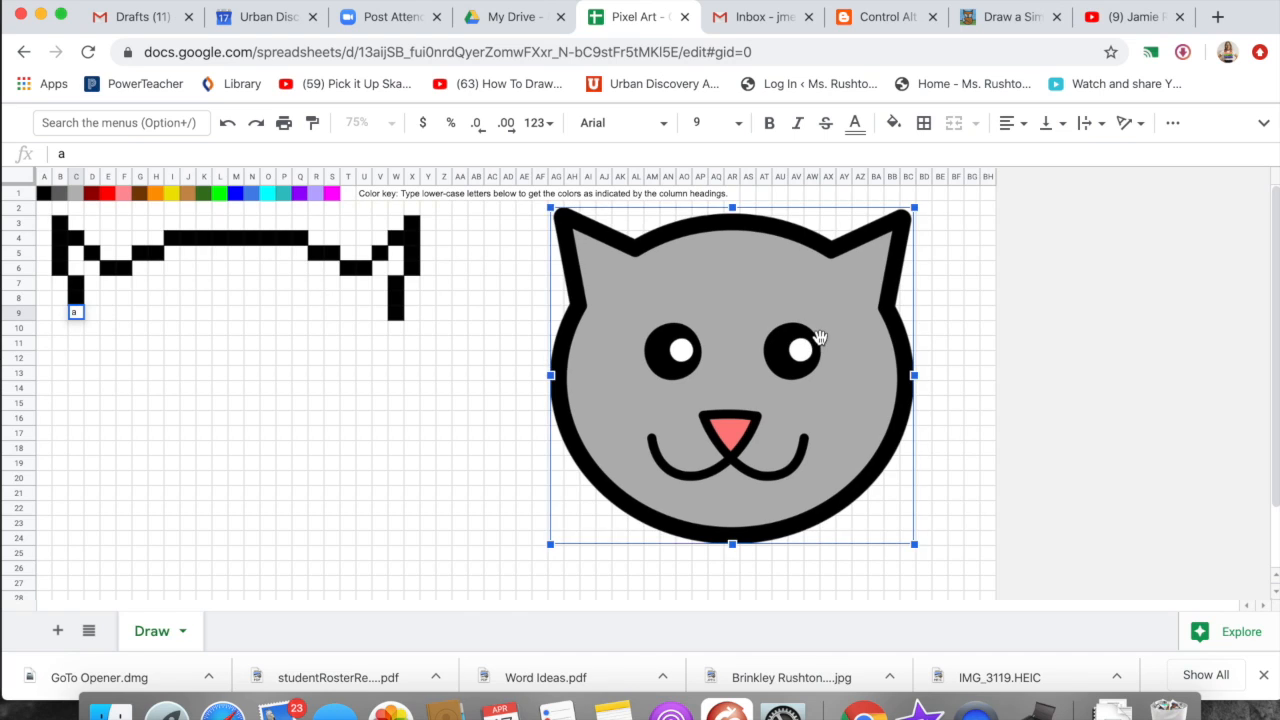
left_click_drag(783, 343, 322, 357)
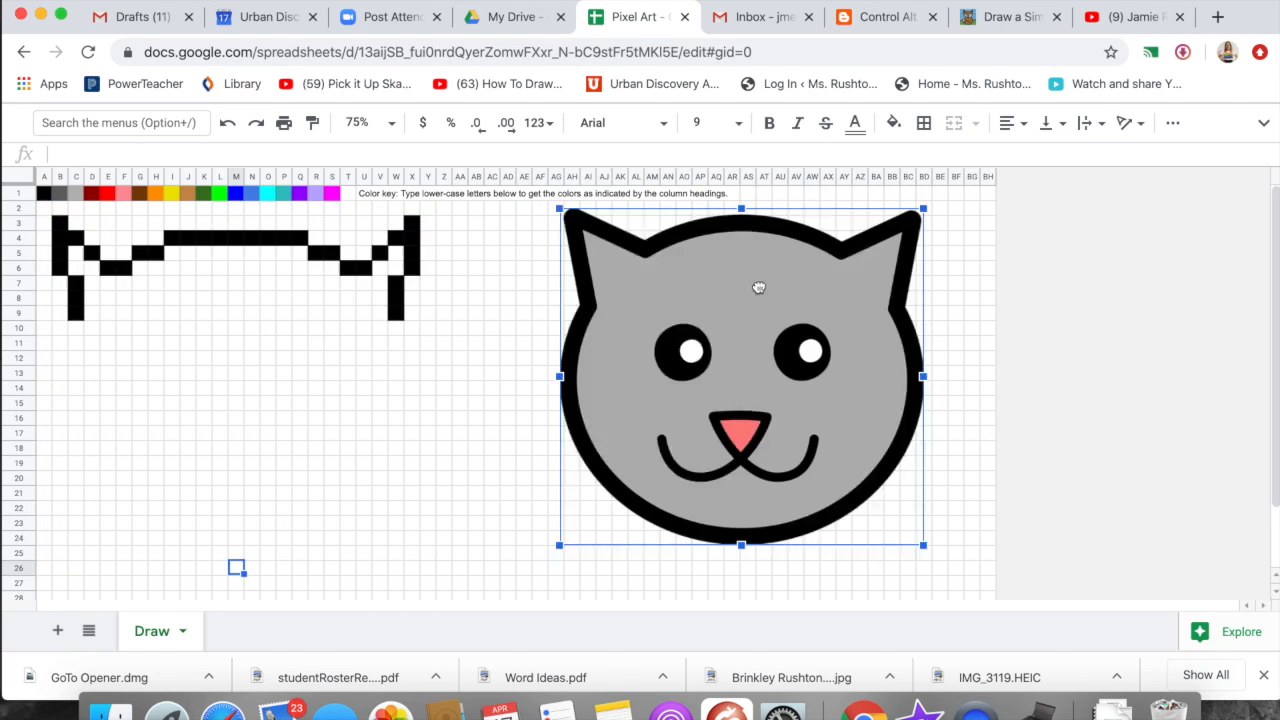
left_click_drag(759, 288, 828, 287)
Enter a in M24 through O24 to start the black line at the bottom of the head.
left_click(236, 538)
type("a")
key("Right")
type("a")
key("Right")
type("a")
key("Right")
Enter a in P23:Q23, R22:S22, T21:U21, V19:V20, W17:W18, X14:X16, W11:W13 and V10 to outline the face below the second ear.
key("Up")
key("Right")
type("a")
key("Up")
type("a")
key("Up")
type("a")
key("Up")
key("Left")
type("a")
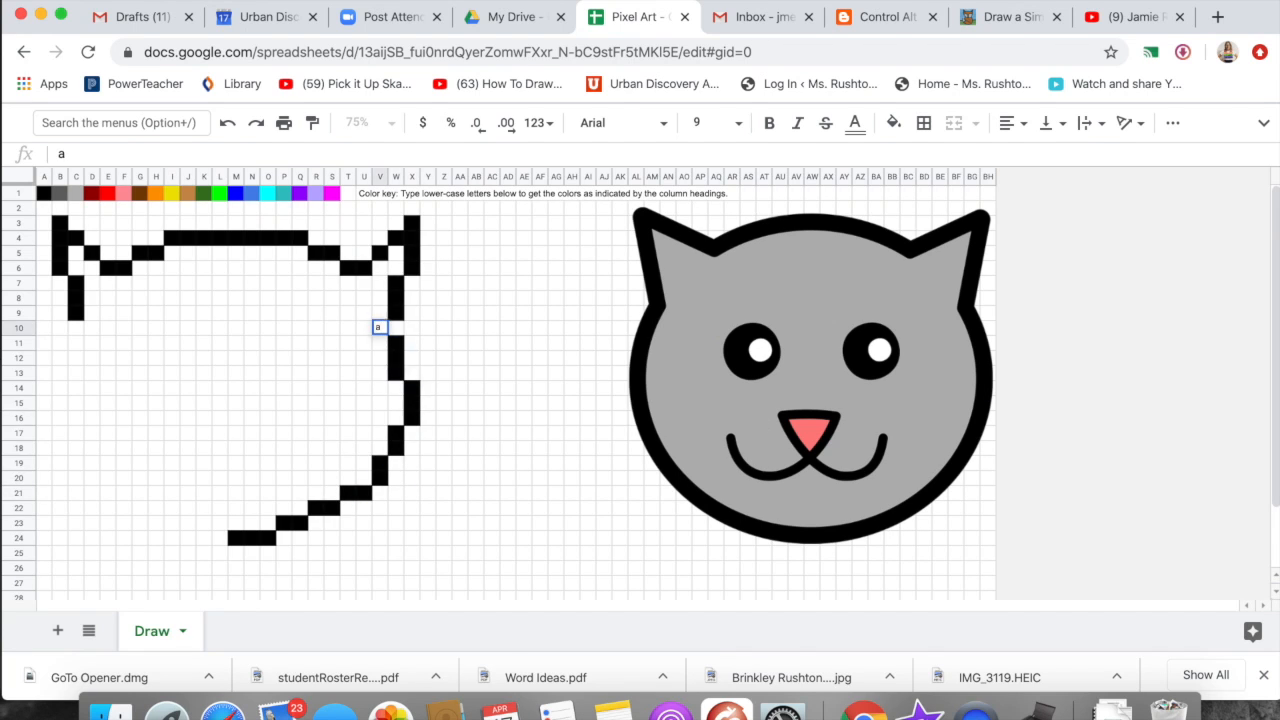
Enter a in D10, C11:C13, B14:B16, C17:C18, D19:D20, E21:F21, G22:H22 and I23 to outline the opposite side of the face.
key("Down")
type("a")
key("Down")
key("Right")
type("a")
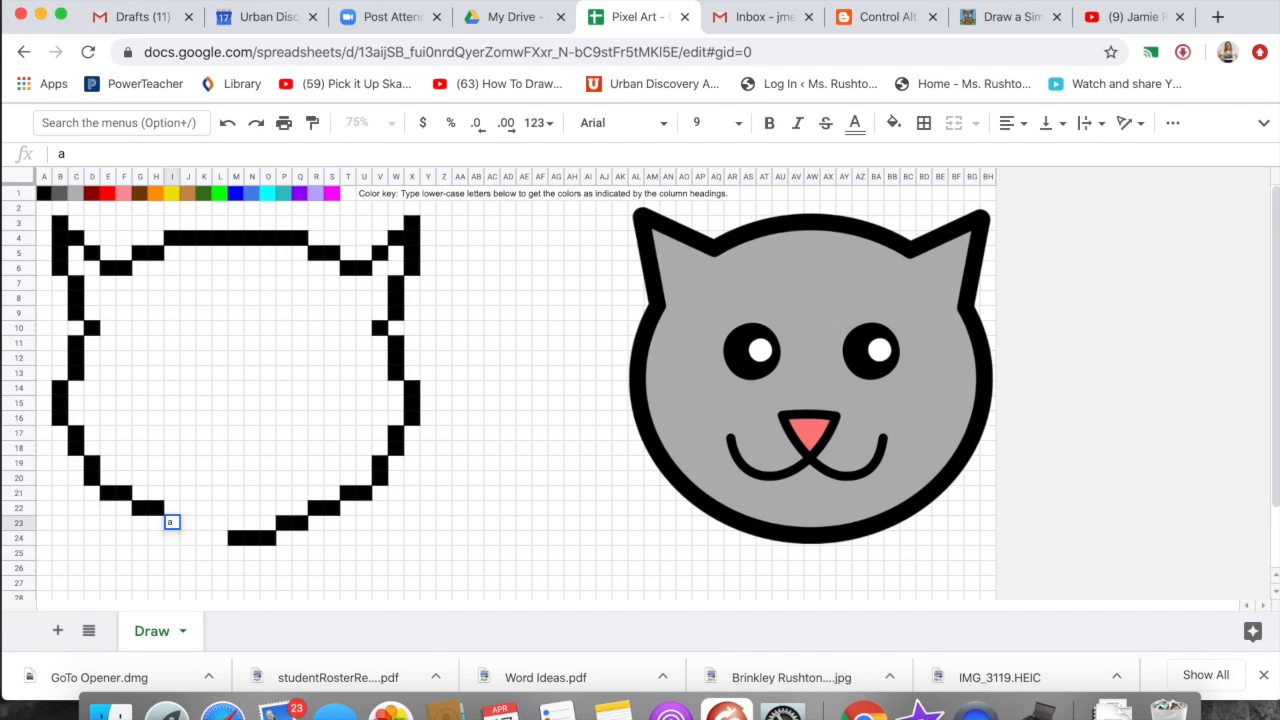
Enter a in J23, K24 and L24 to close the outline at the bottom of the head.
key("Right")
type("a")
left_click(556, 475)
Lay the cat image over the outline to locate the eyes, and move it off the drawing to about columns AD through AZ.
left_click_drag(840, 352, 280, 366)
left_click(750, 363)
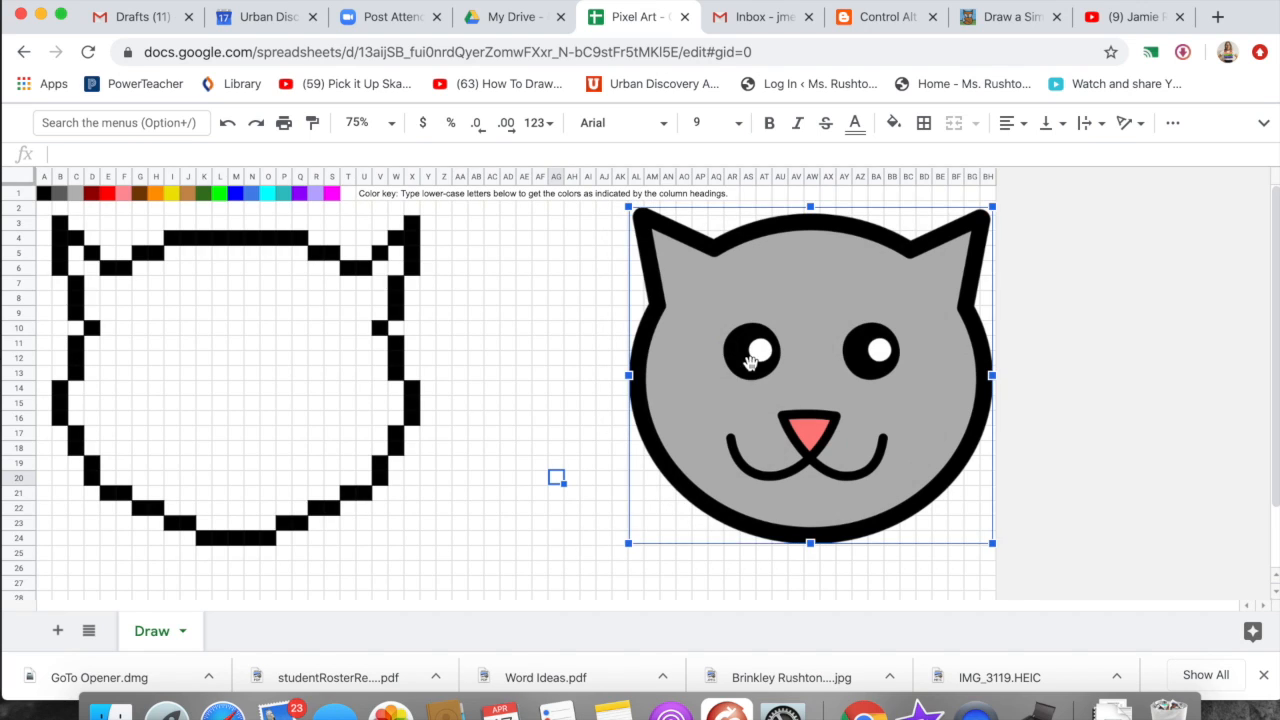
left_click_drag(750, 363, 278, 371)
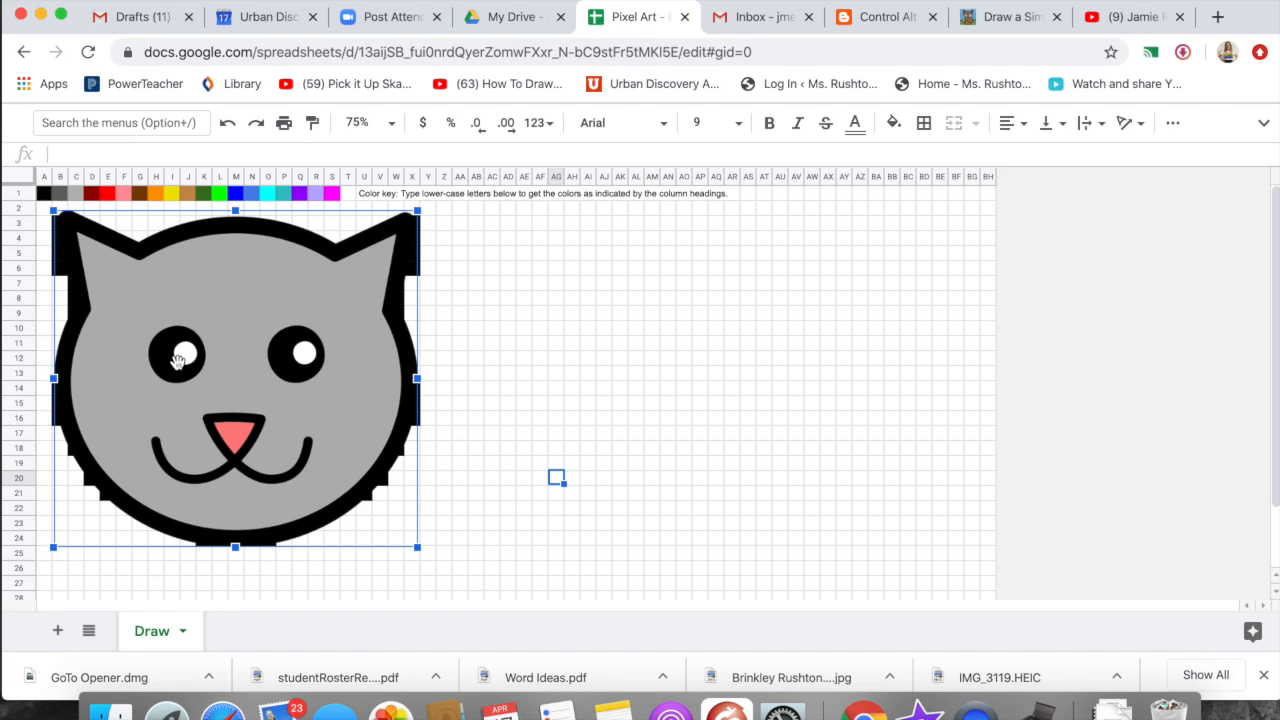
left_click_drag(243, 379, 715, 386)
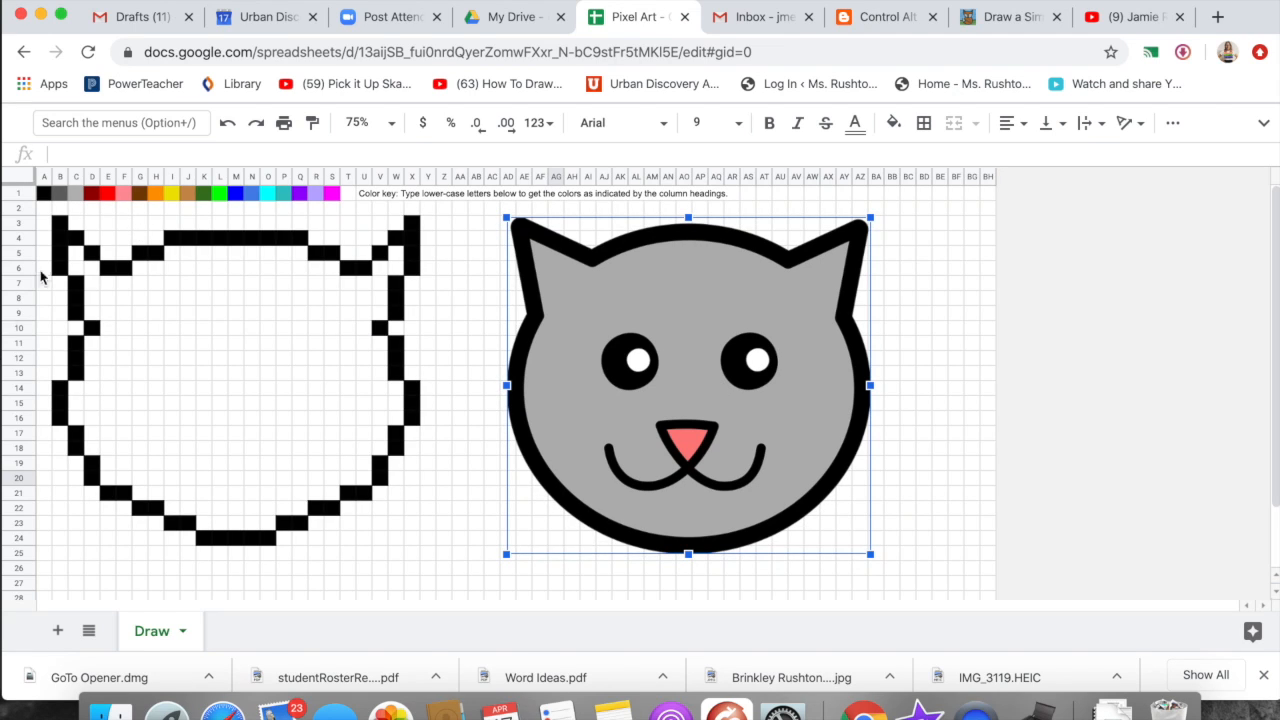
Enter a in I10 through I13 to start the first eye with a black vertical line.
left_click(174, 330)
type("a")
key("Return")
type("a")
key("Return")
type("a")
key("Return")
type("a")
Enter a in H12, H11, J11 and J12 to widen the first eye on both sides.
key("Left")
key("Up")
type("a")
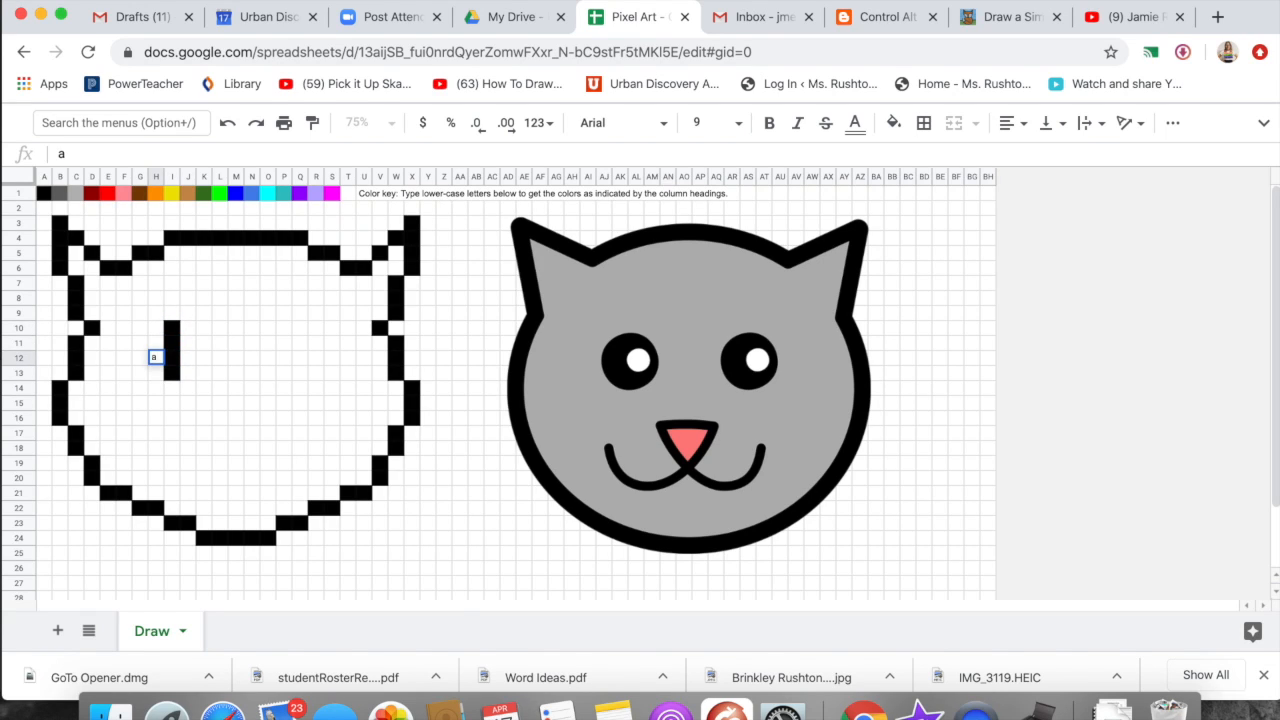
key("Up")
type("a")
key("Right")
key("Right")
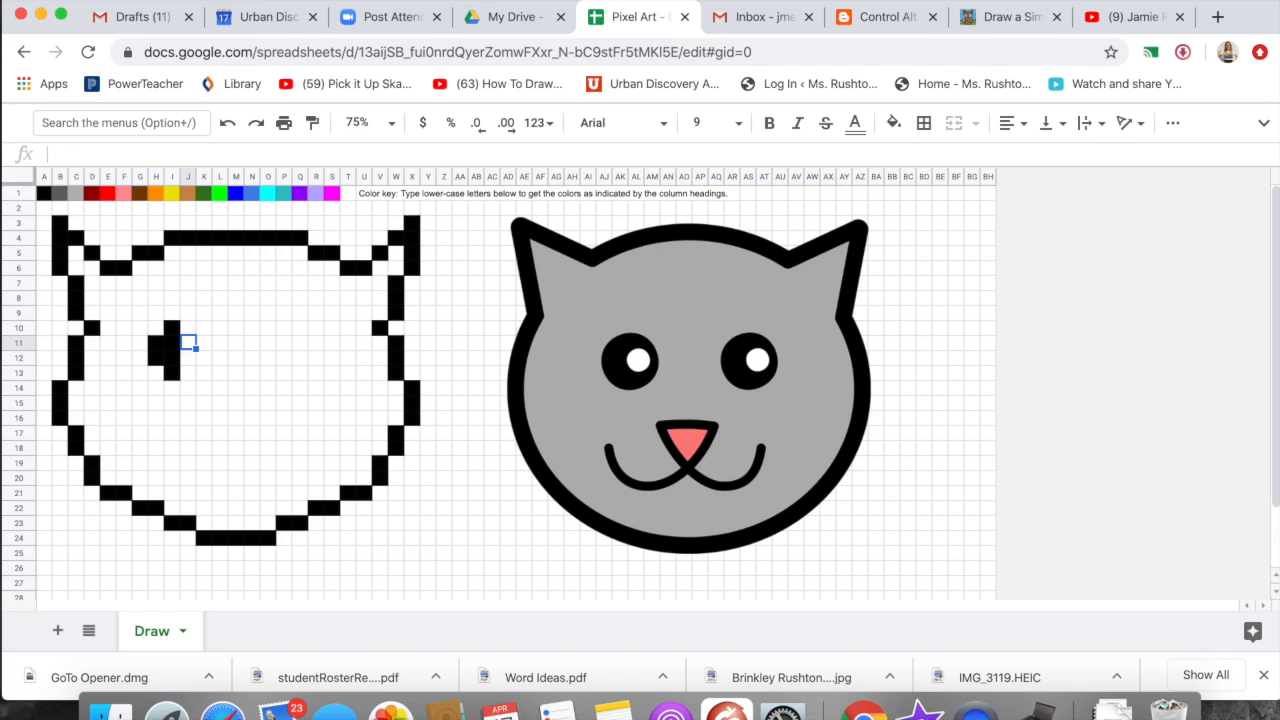
type("a")
key("Return")
type("a")
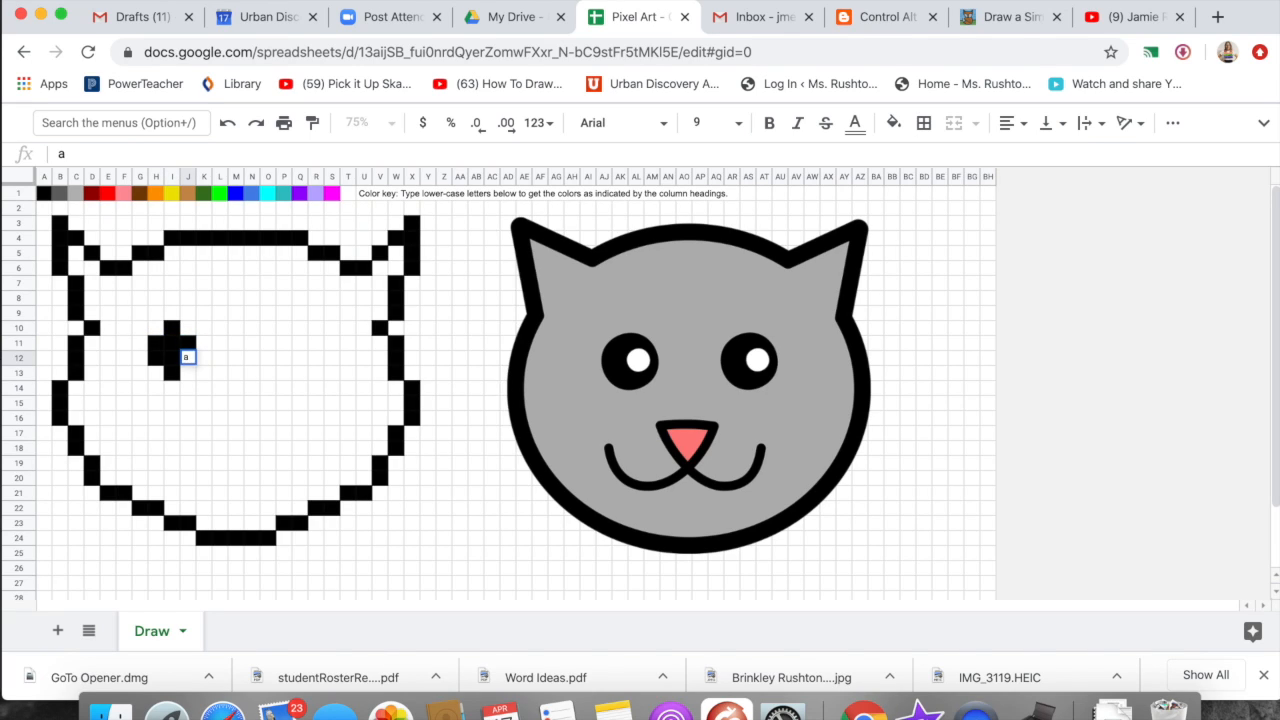
key("Right")
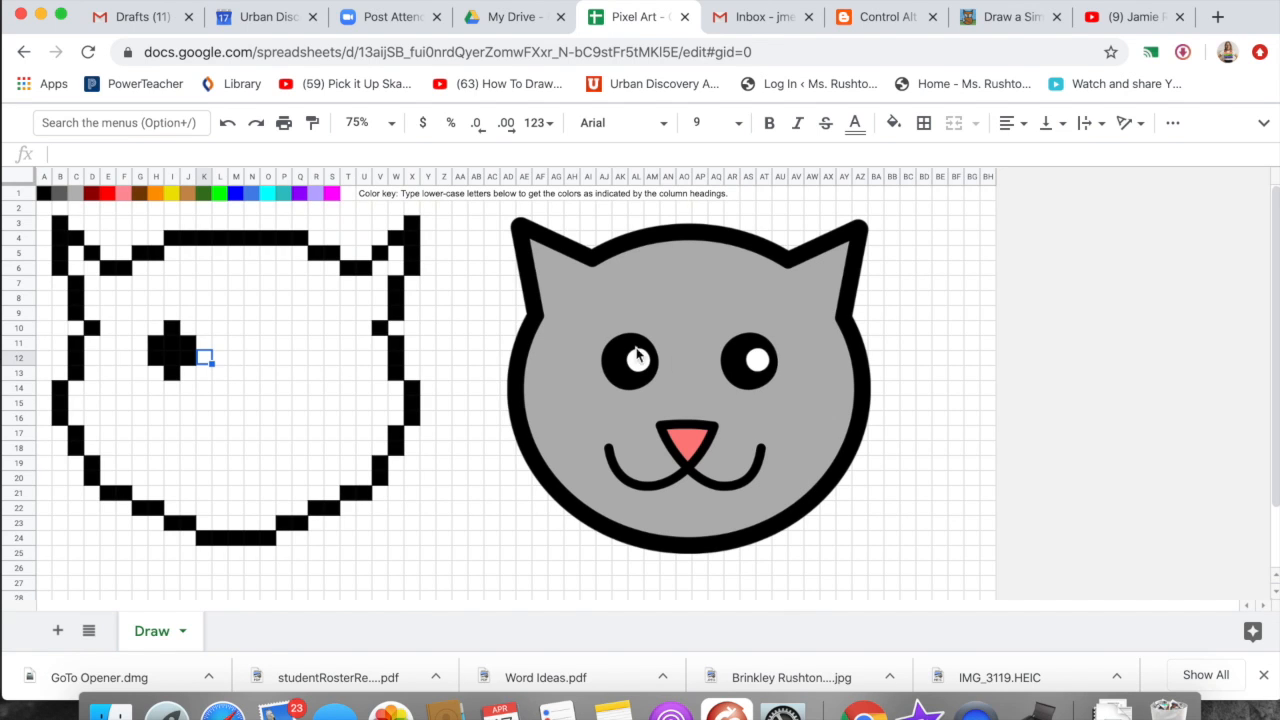
Check the eye against the cat image and correct it by entering a in J13 and clearing I10.
left_click_drag(686, 376, 260, 372)
left_click(186, 355)
left_click(191, 374)
type("a")
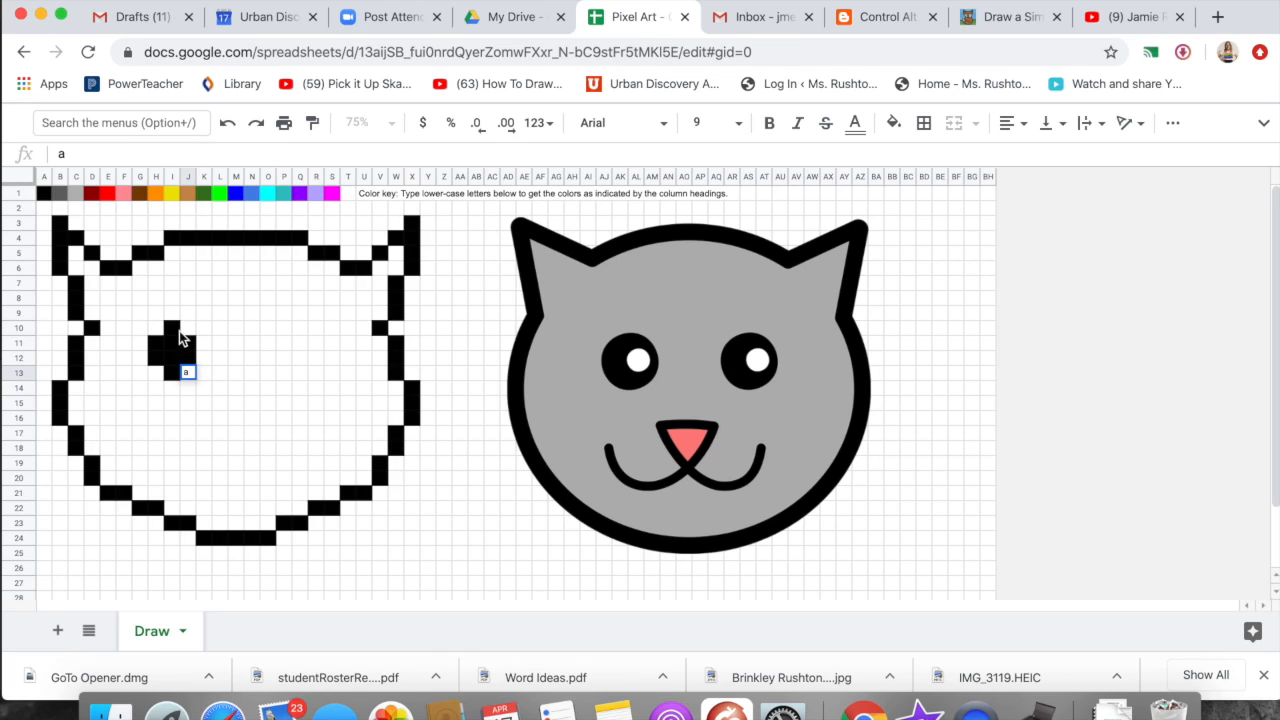
left_click(174, 329)
key("Delete")
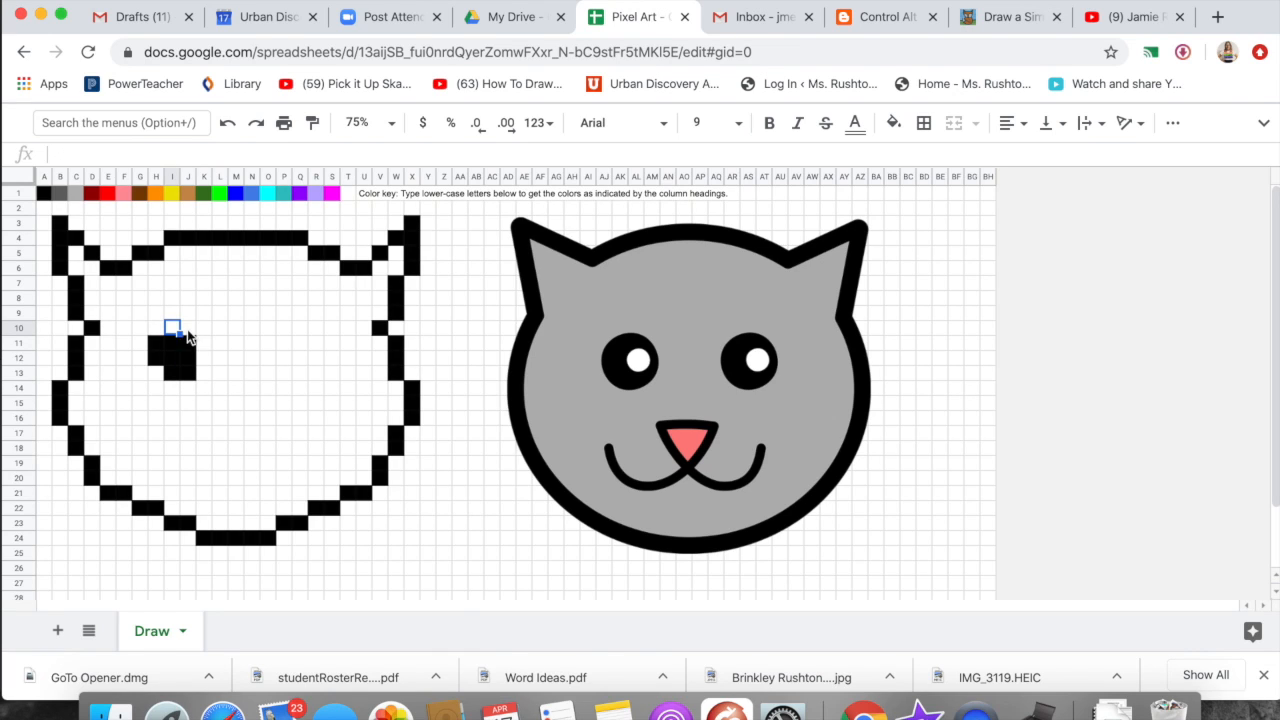
Enter a in K11 through K13 and in I14 and J14 to enlarge the eye.
key("Down")
key("Right")
key("Right")
type("a")
key("Down")
type("a")
key("Down")
type("a")
key("Left")
key("Left")
key("Left")
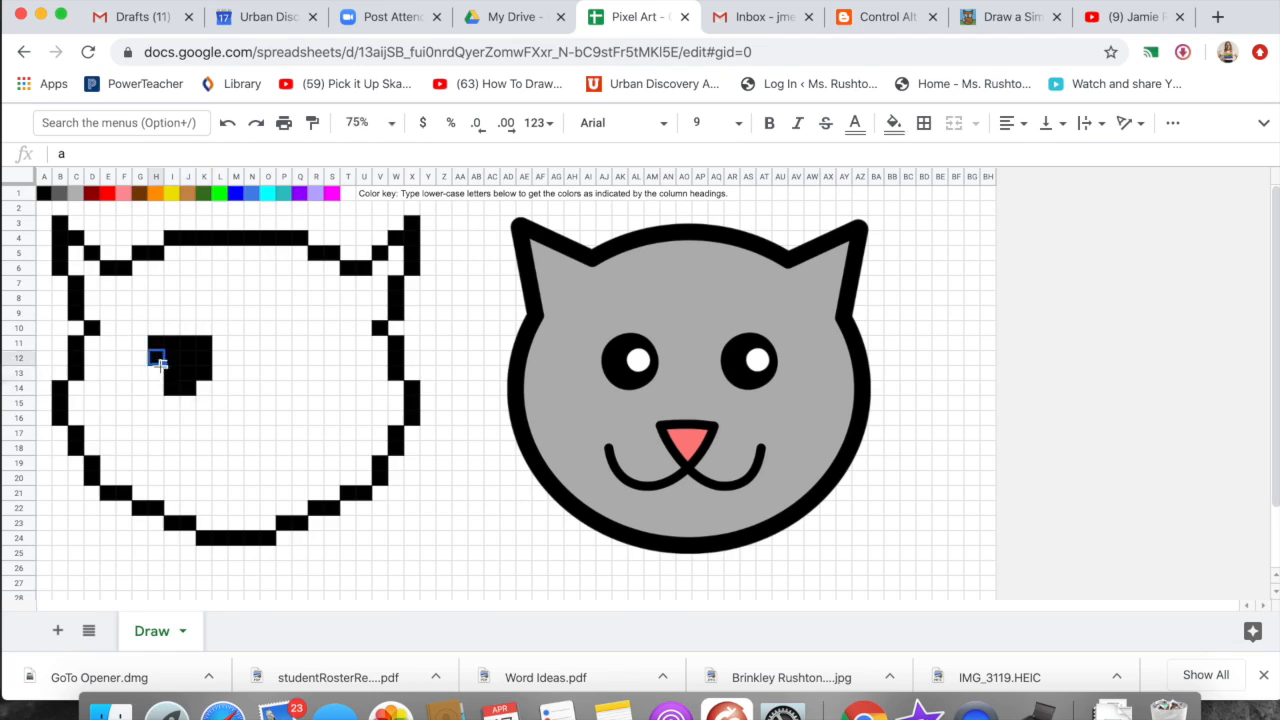
Enter a in H13 and clear H11 and K11 to round the eye's shape.
key("Right")
key("Right")
key("Right")
key("Delete")
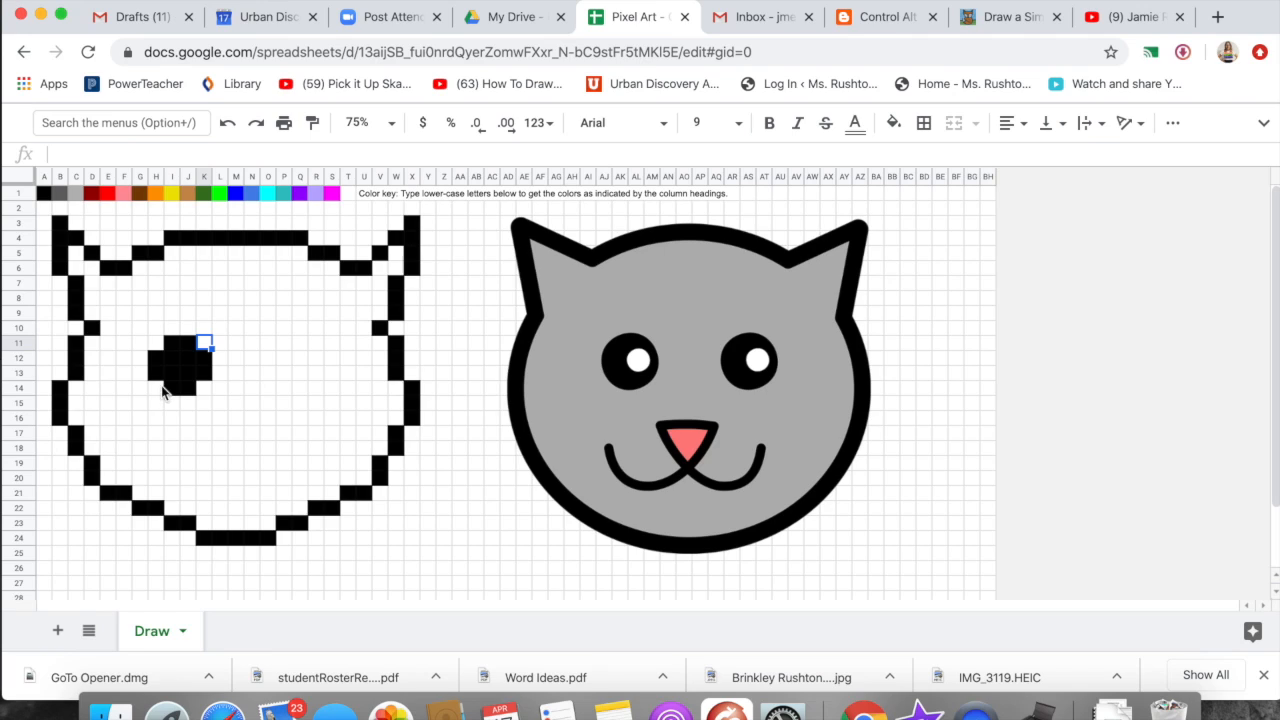
Try the letter t in J13 and J12 to make the eye's highlight.
left_click(189, 375)
type("t")
key("Up")
type("t")
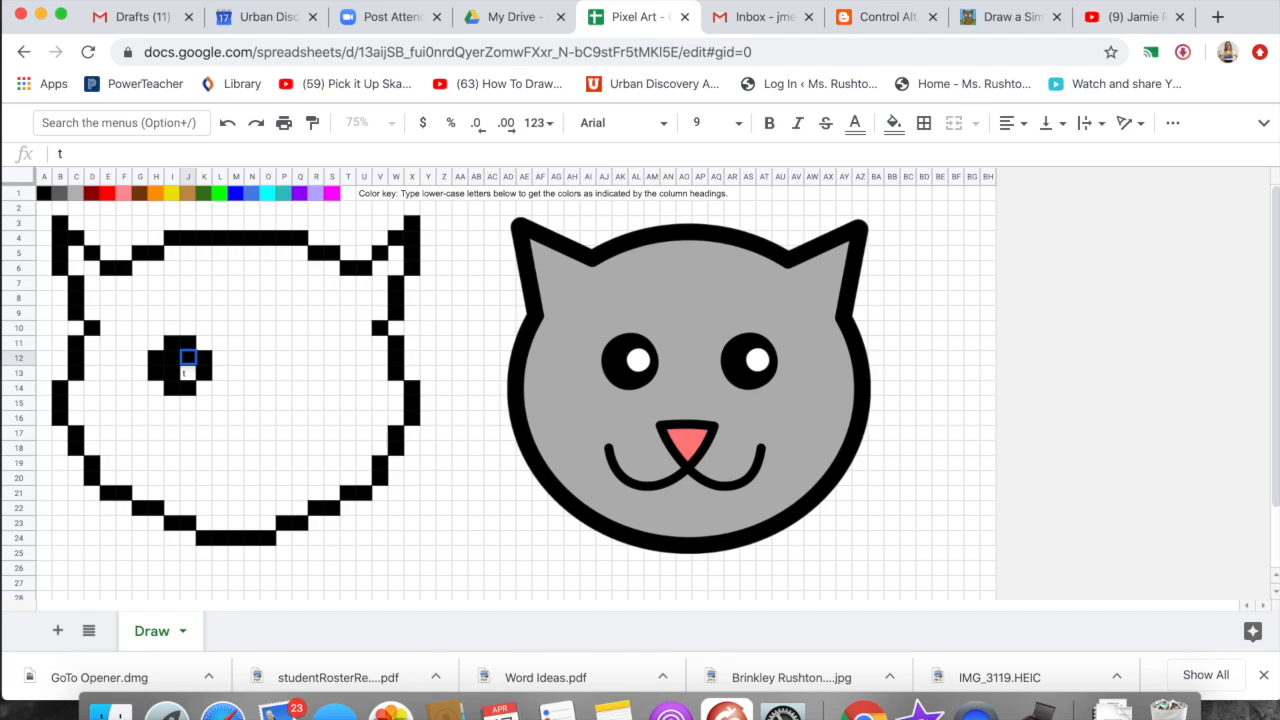
key("Escape")
Clear J13 and J12 to leave a blank white highlight inside the eye.
left_click(177, 370)
left_click(186, 374)
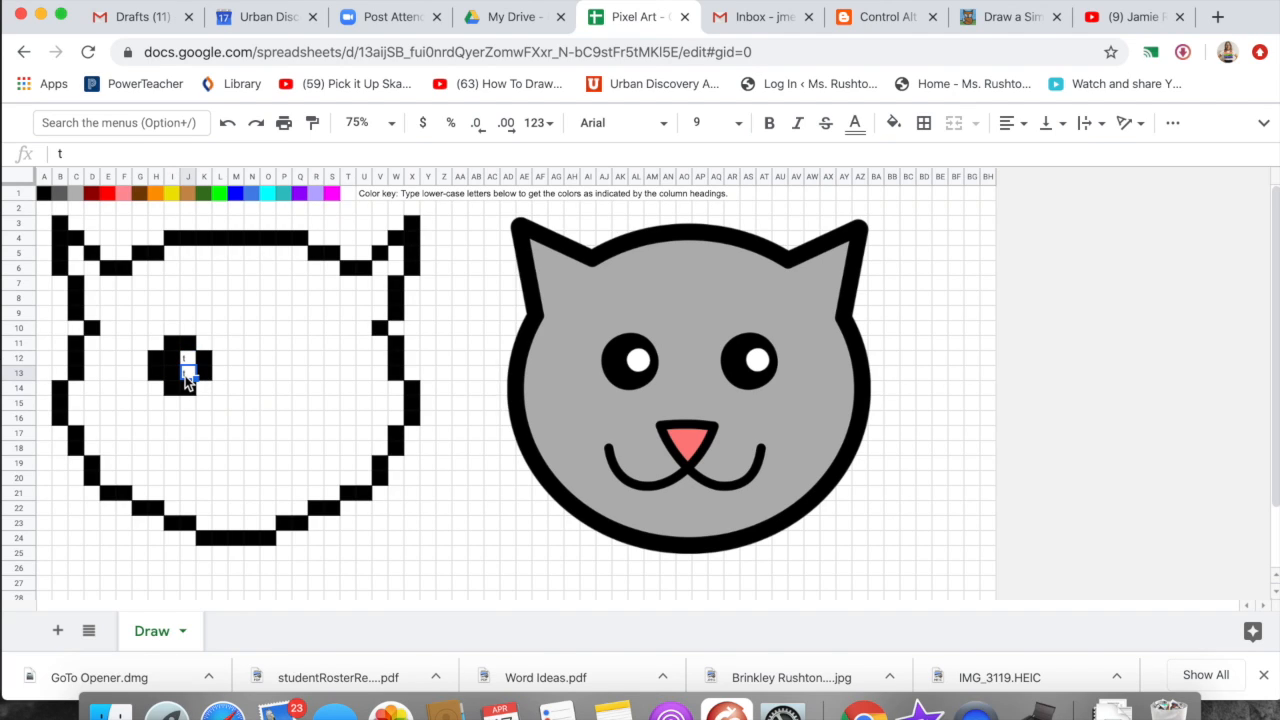
left_click(188, 359)
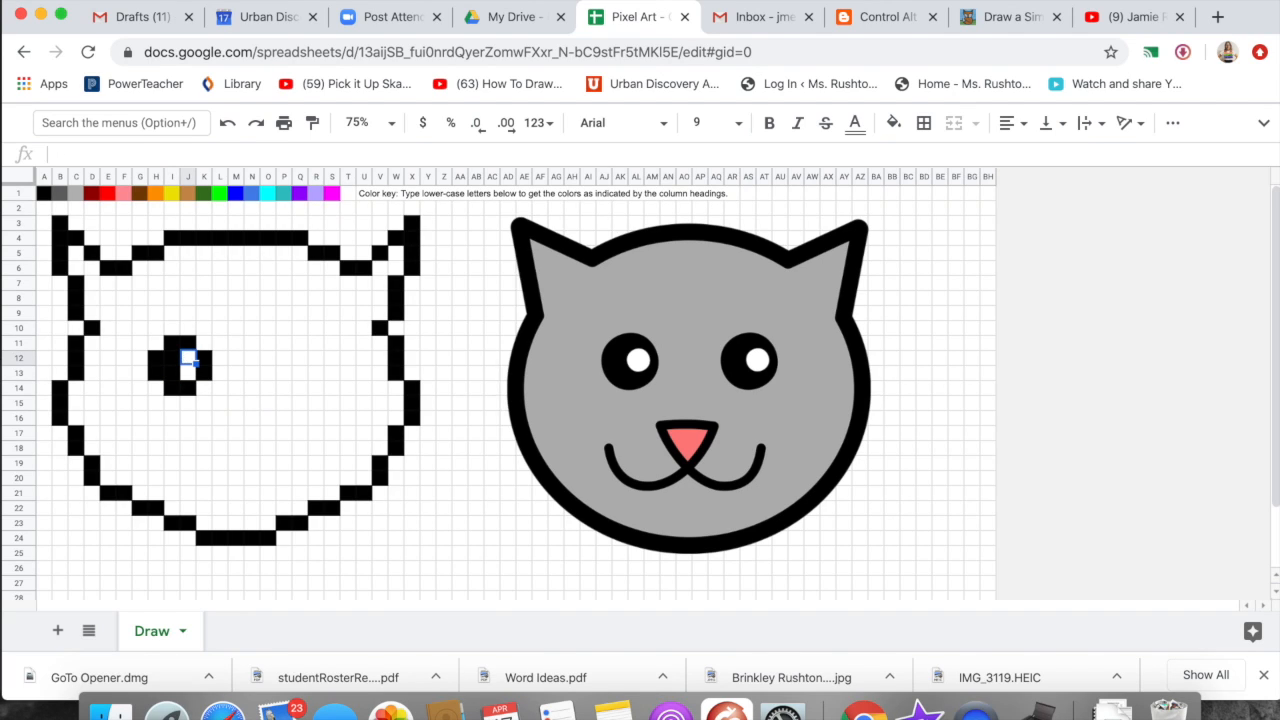
Copy the finished eye in G10:L15 and paste it at M10 to make the second eye.
left_click(300, 401)
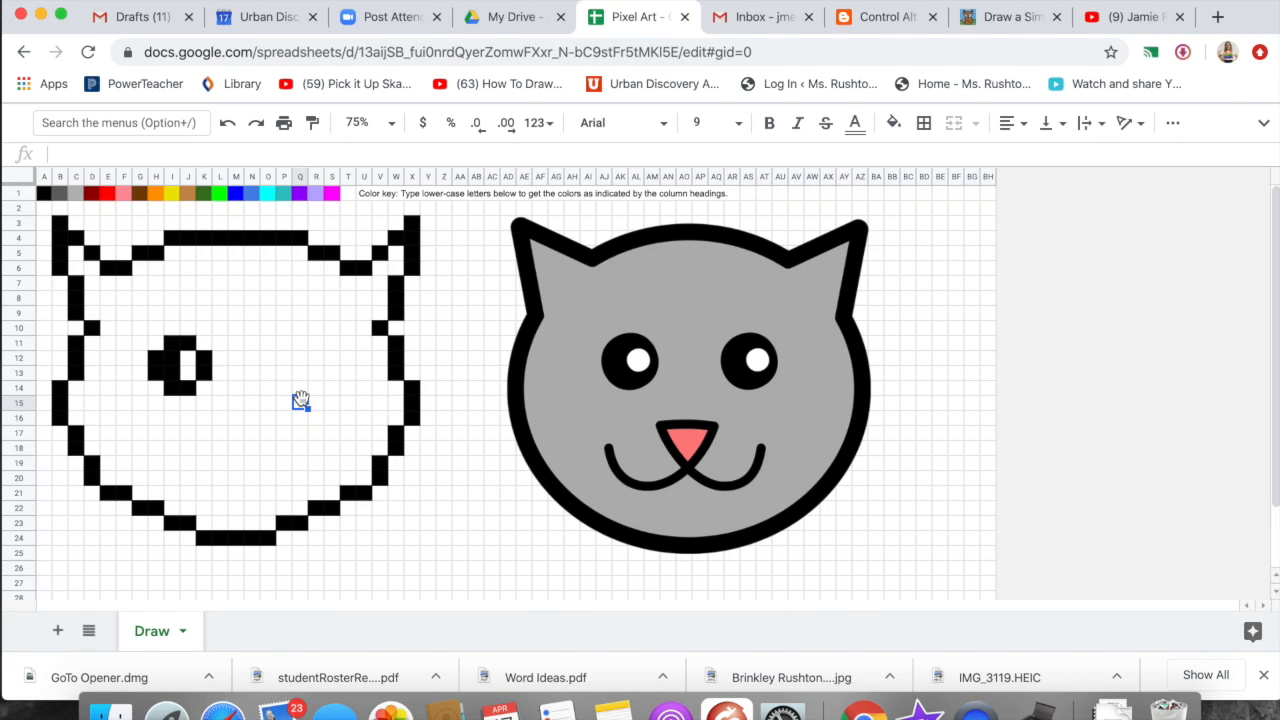
left_click_drag(138, 333, 223, 407)
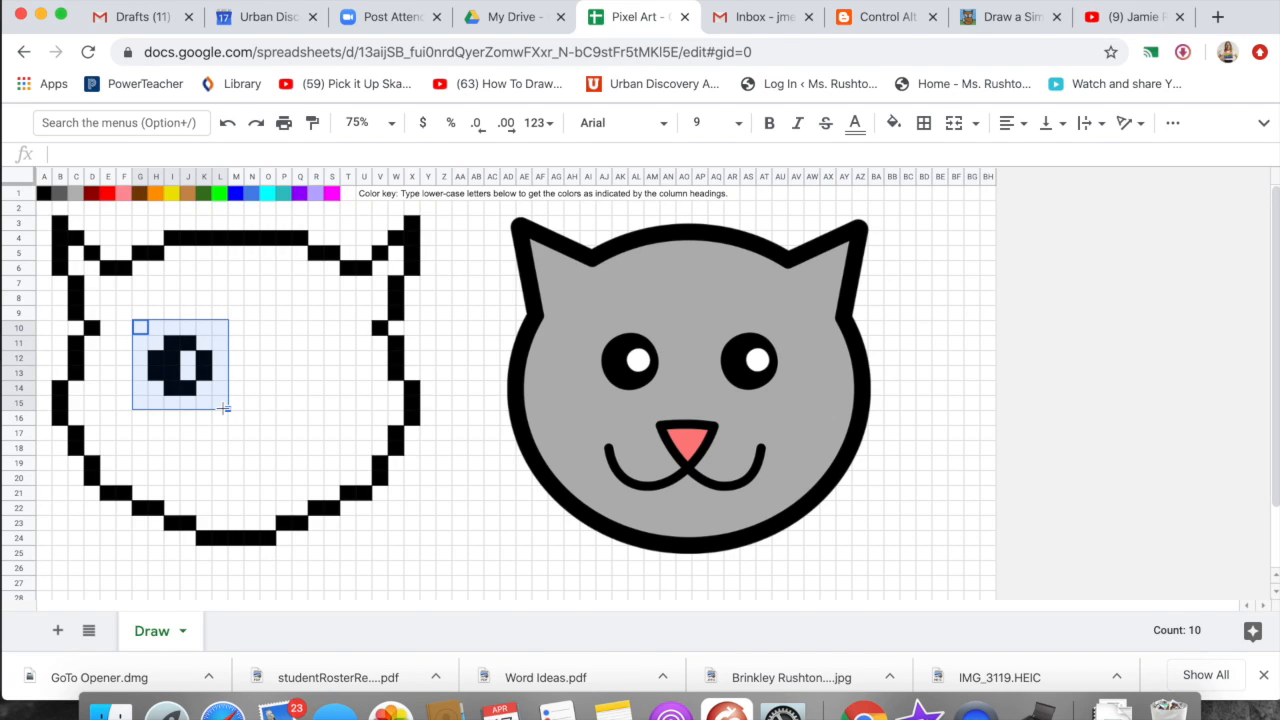
left_click(238, 330)
key("super+v")
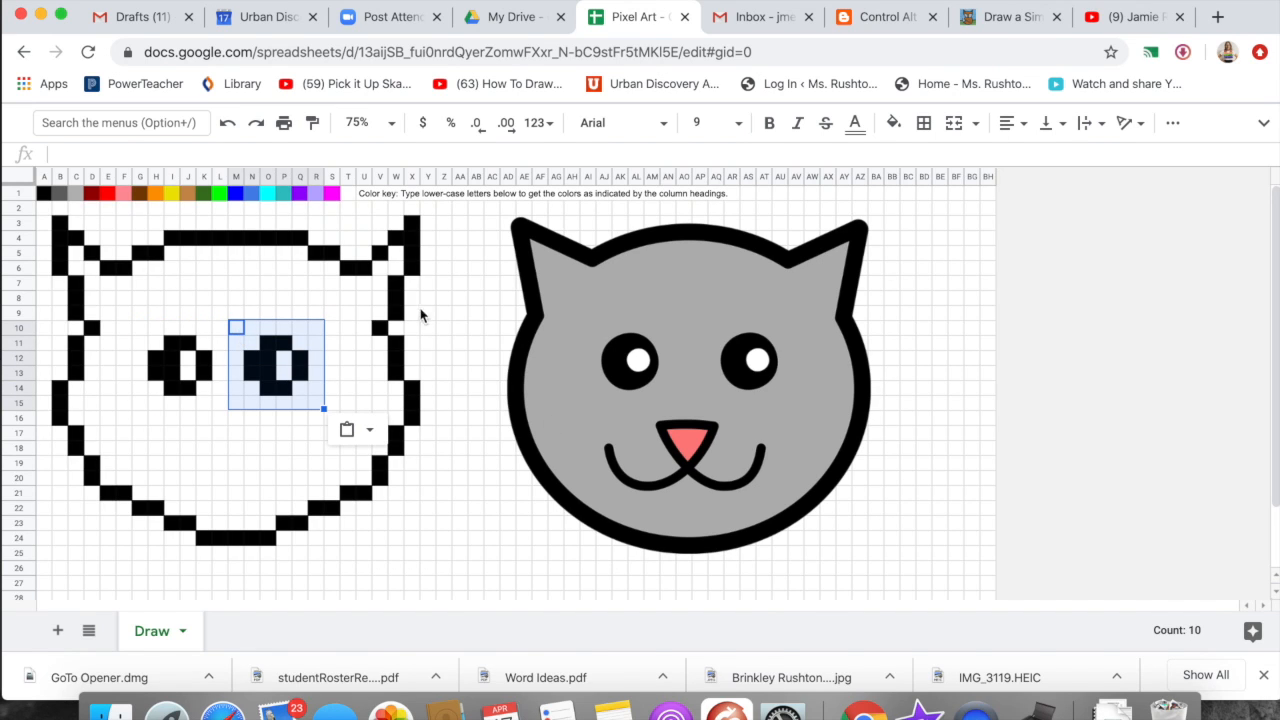
left_click(476, 313)
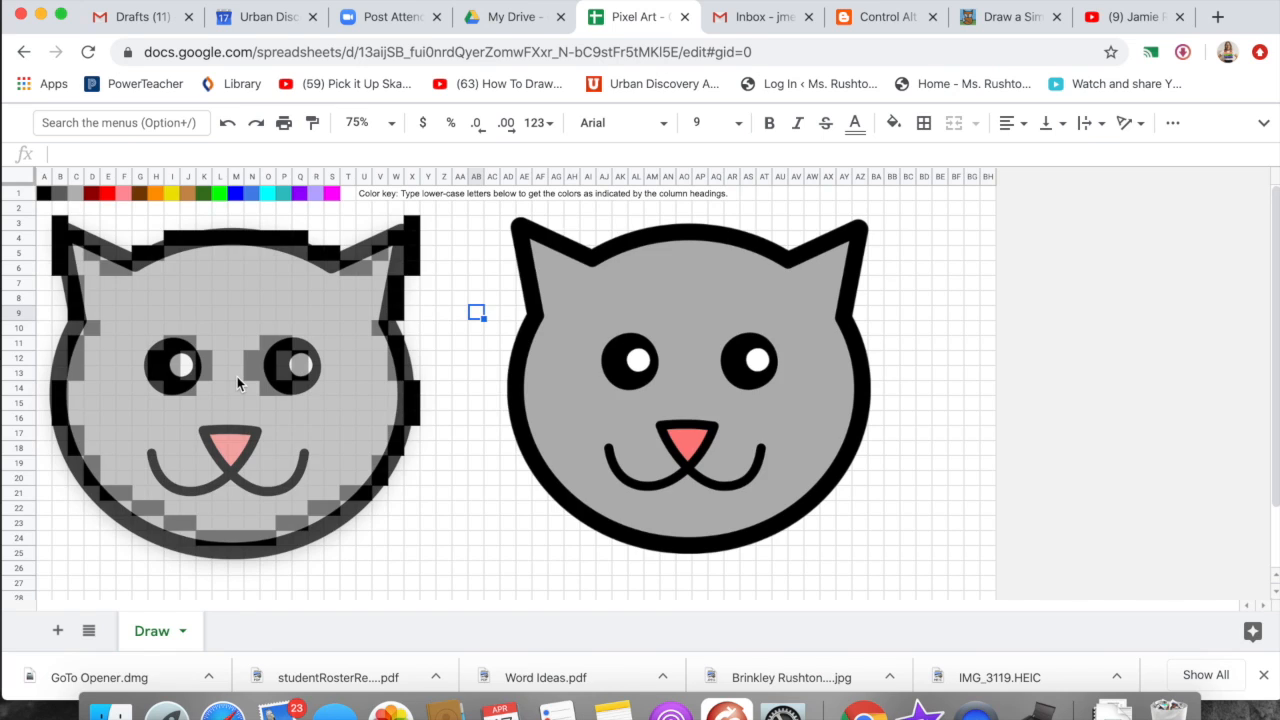
left_click(237, 375)
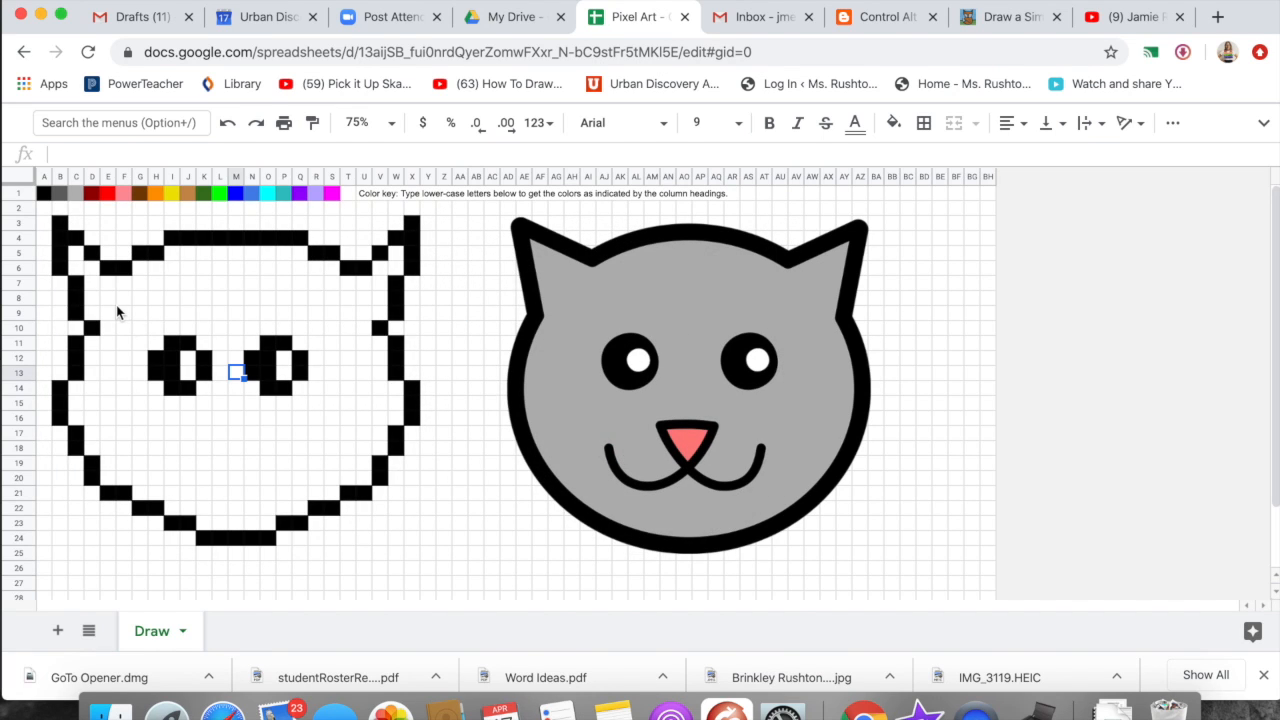
Copy both eyes in G10:S15 and paste them at H10 to shift the pair one column right.
left_click(141, 328)
left_click(318, 388)
left_click_drag(141, 327, 319, 404)
left_click(318, 403)
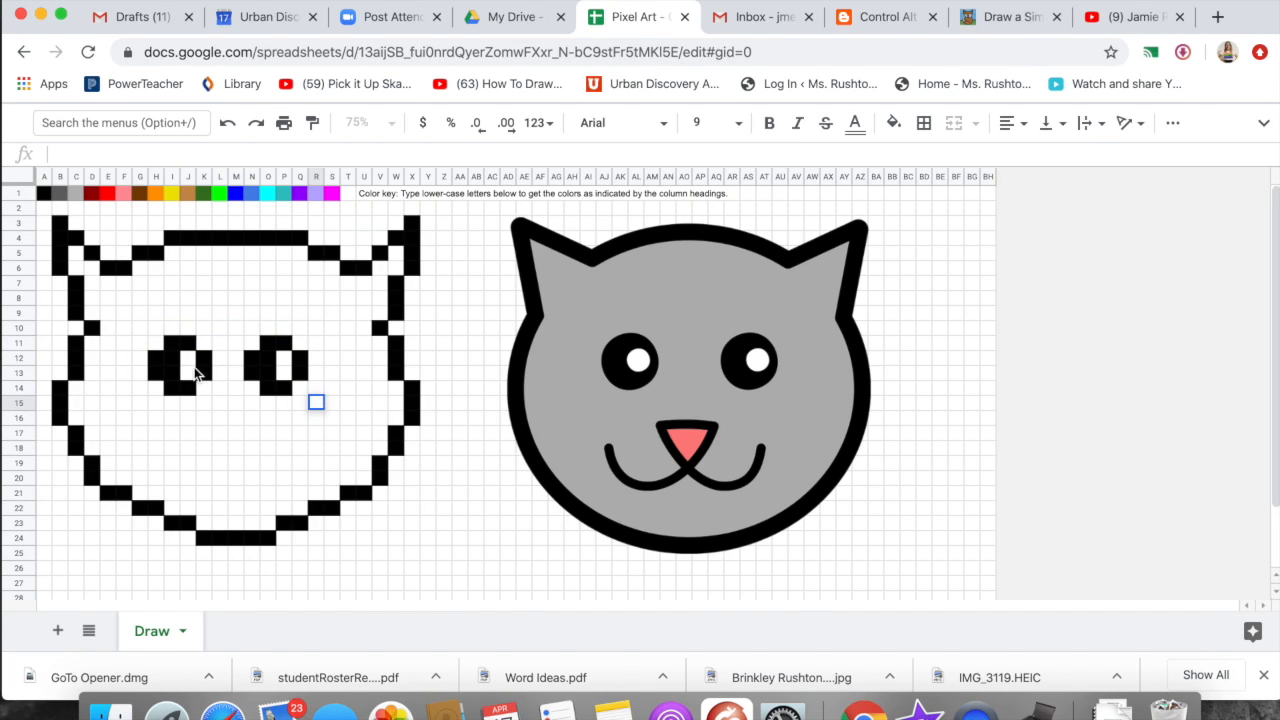
left_click_drag(139, 328, 330, 407)
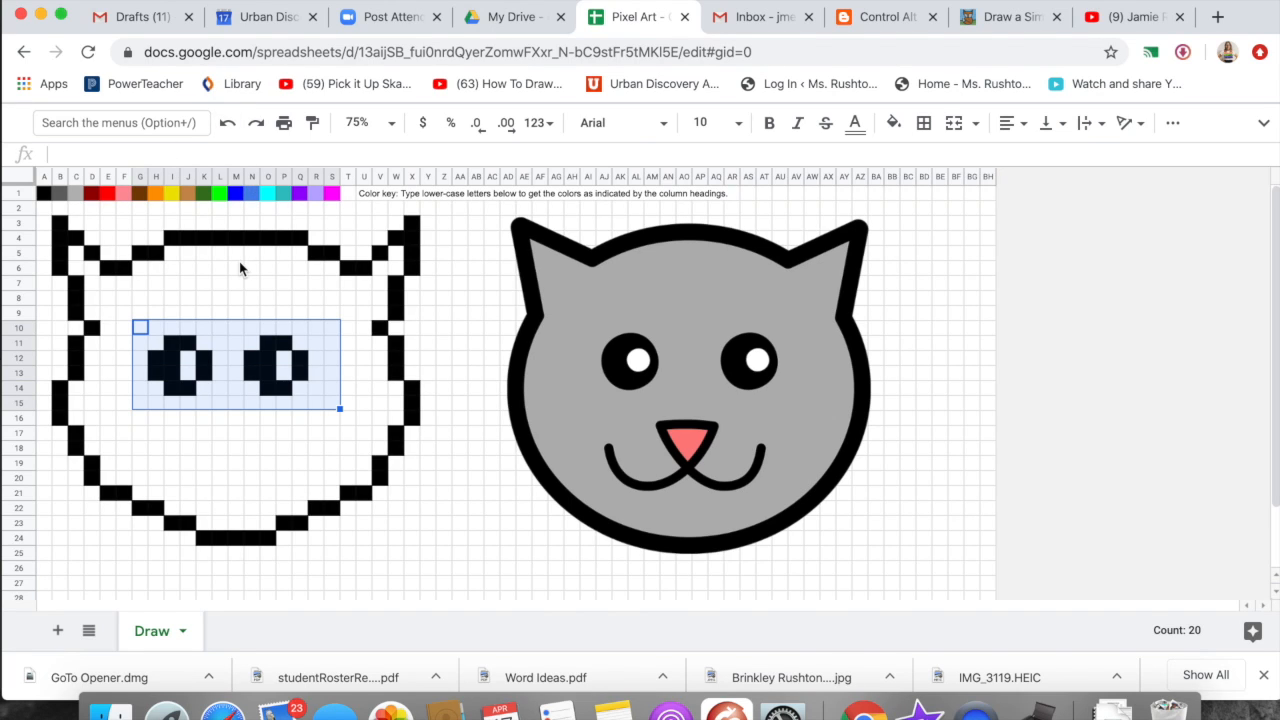
key("super+c")
key("Right")
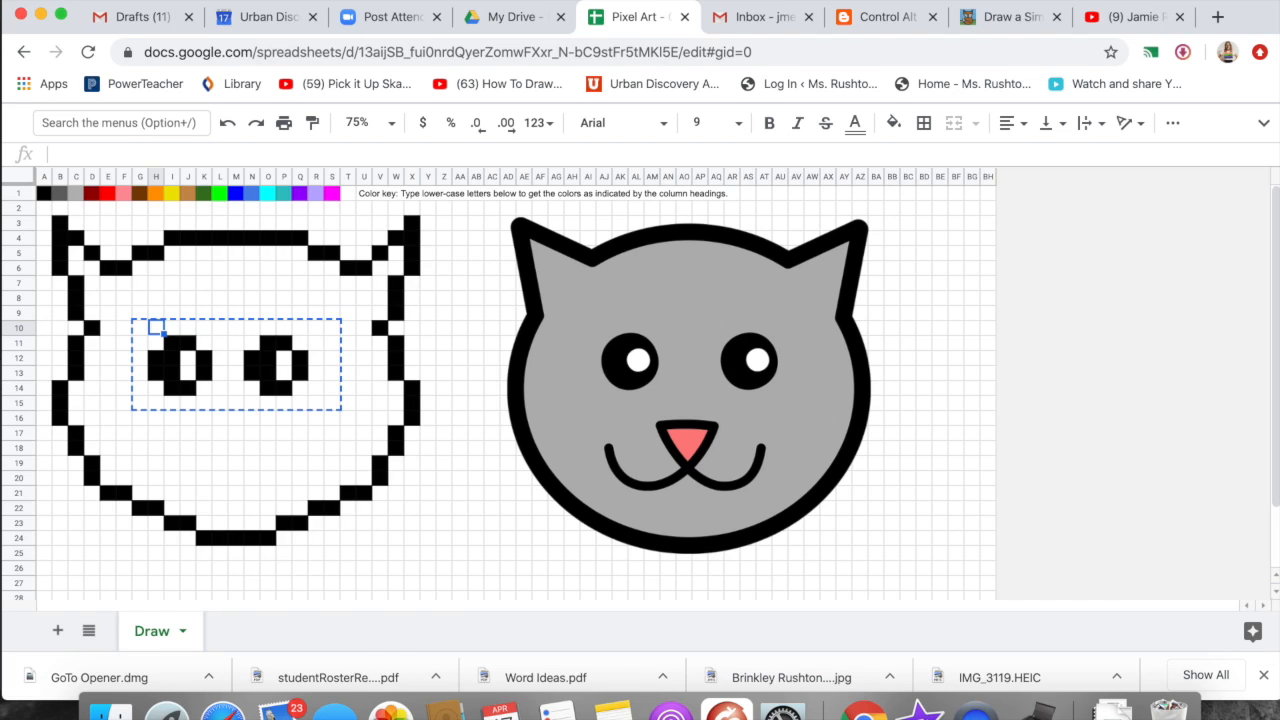
key("super+v")
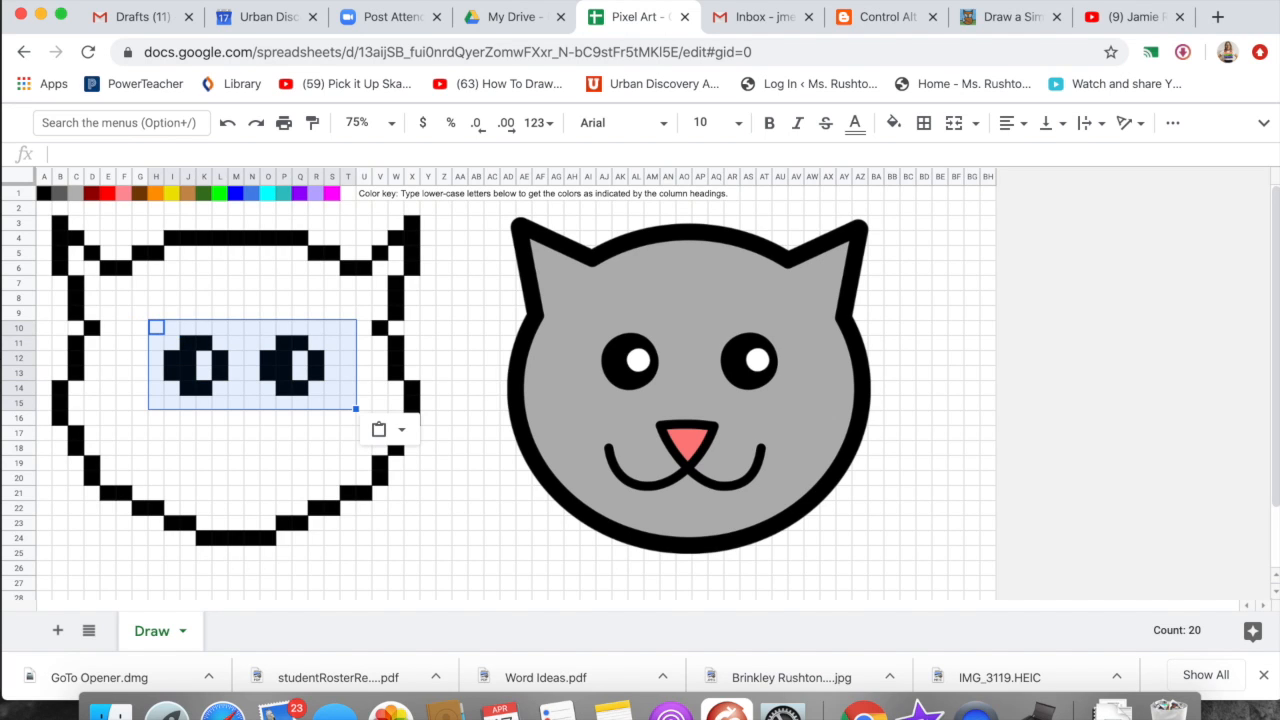
left_click(251, 434)
left_click_drag(726, 362, 277, 362)
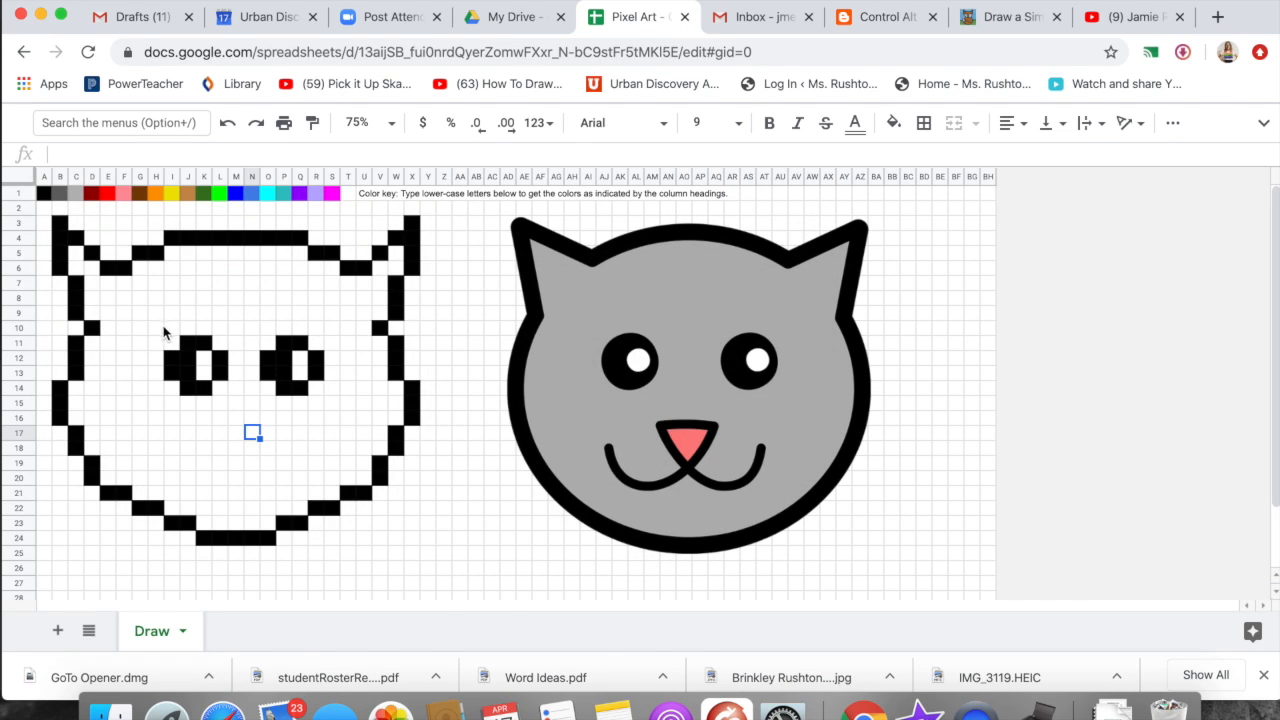
left_click(155, 327)
left_click_drag(155, 323, 218, 385)
left_click(160, 328)
left_click_drag(164, 335, 233, 386)
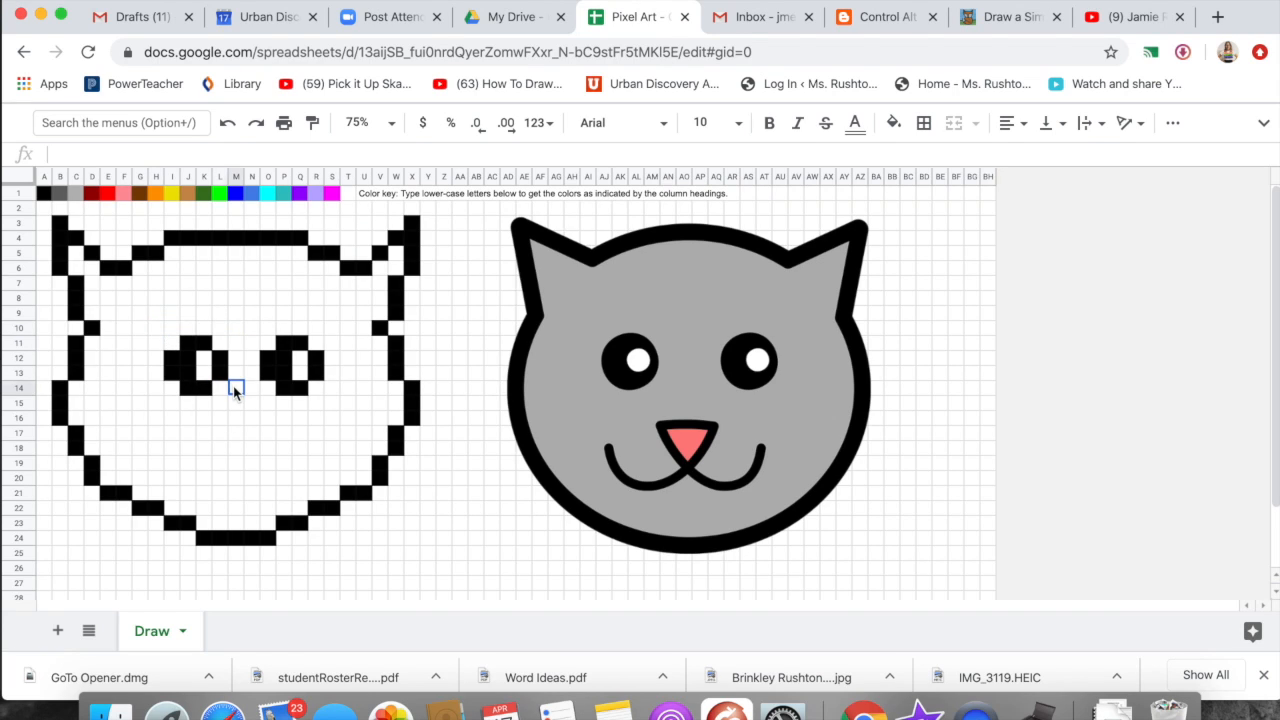
left_click(159, 328)
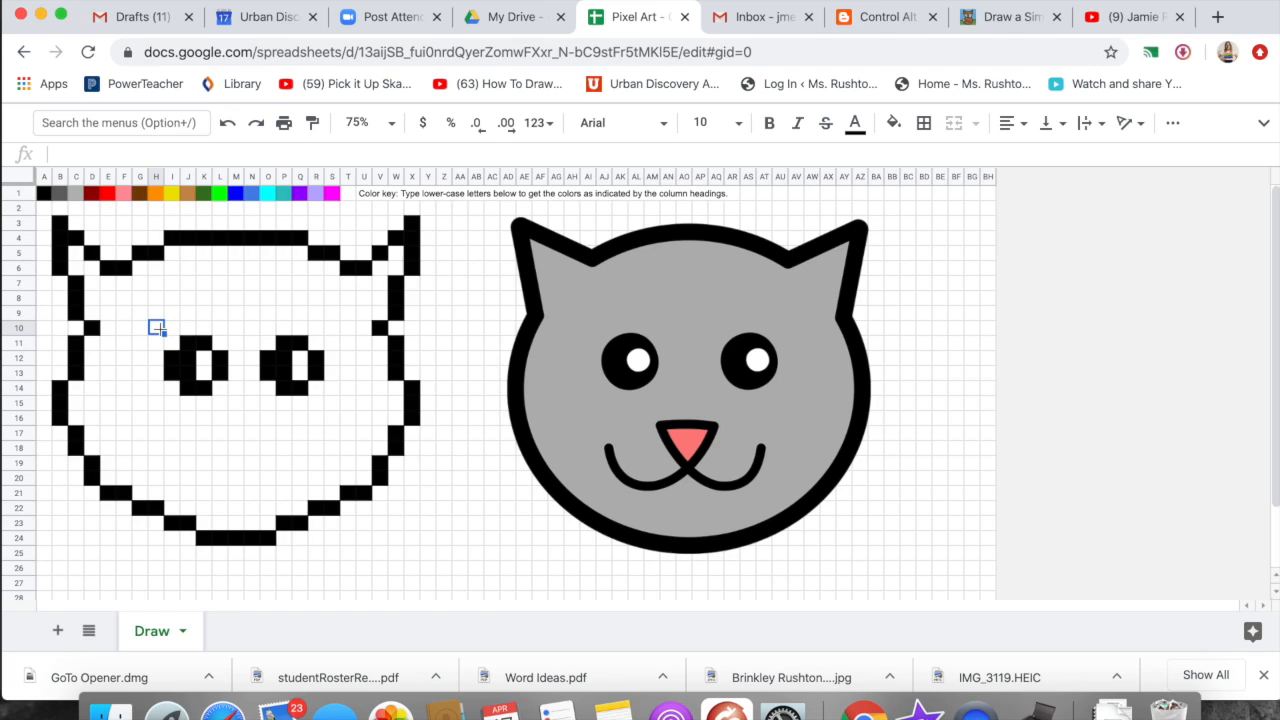
mouse_move(164, 335)
left_mouse_down()
mouse_move(234, 397)
mouse_move(249, 390)
mouse_move(160, 385)
mouse_move(157, 325)
left_mouse_up()
left_click(195, 342)
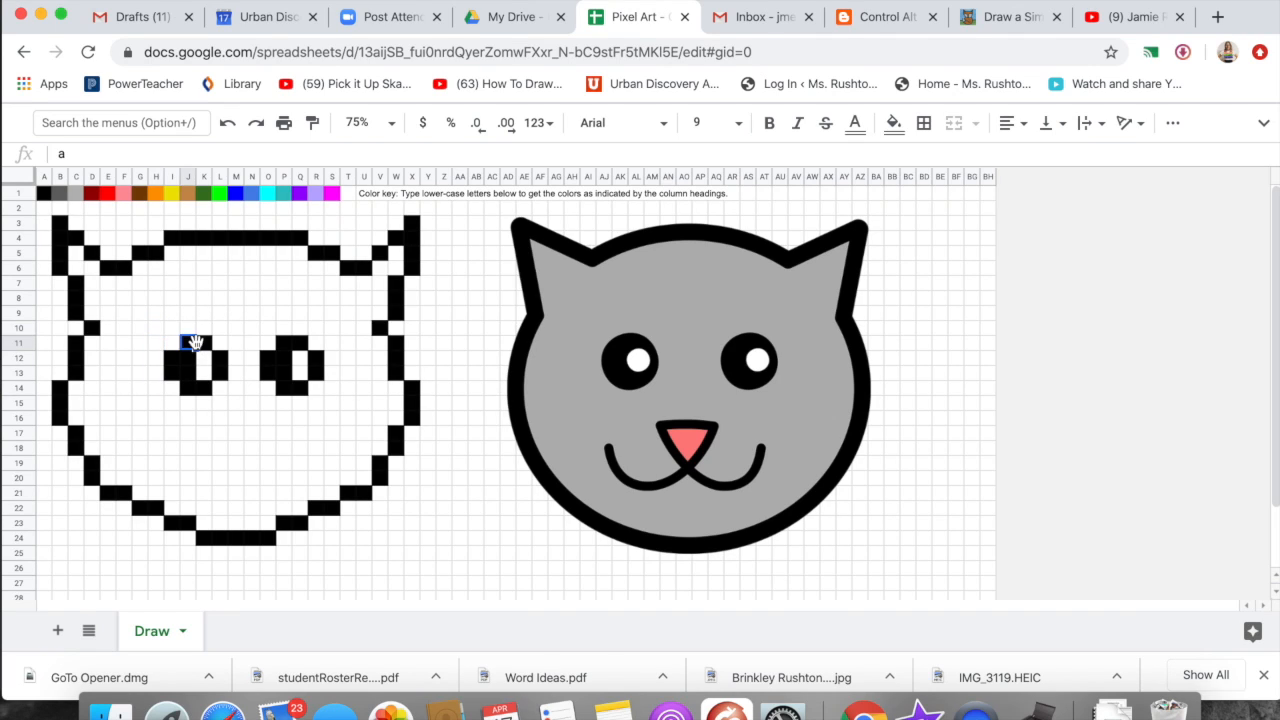
left_click_drag(172, 312, 221, 391)
double_click(221, 391)
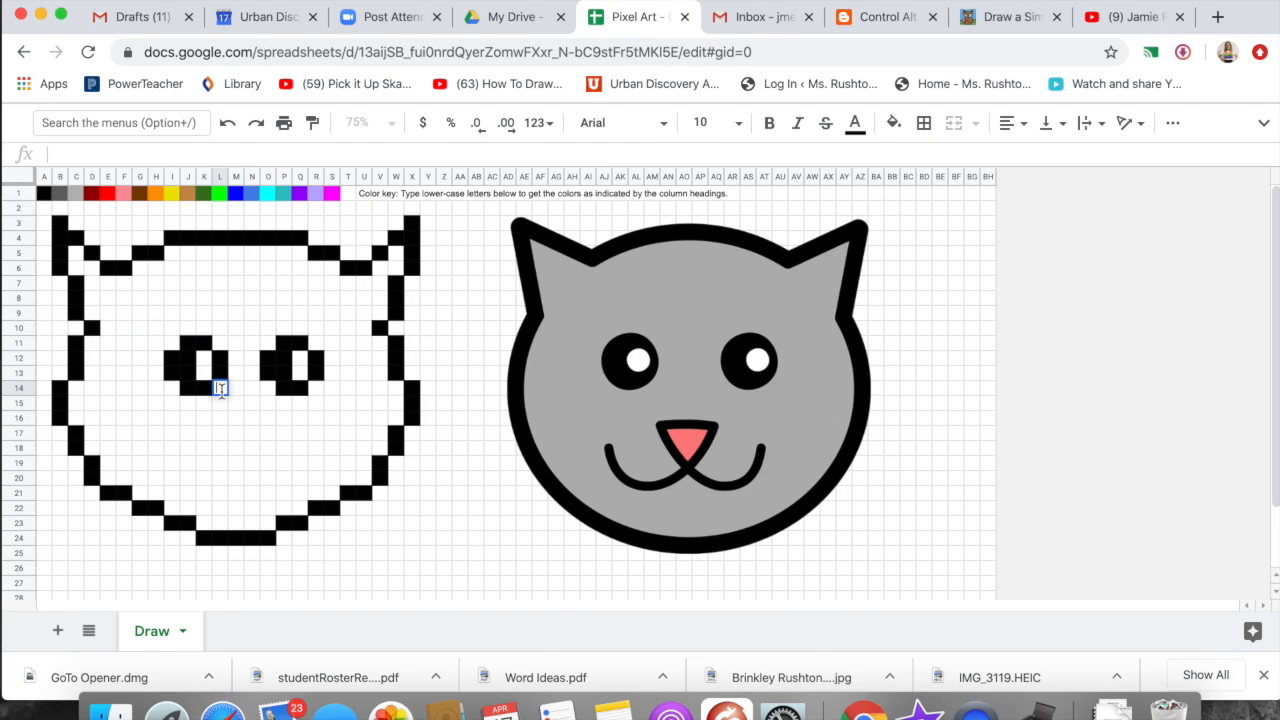
Copy G10:M14 and paste it at F10 to shift only the left eye one column left.
left_click_drag(140, 327, 233, 397)
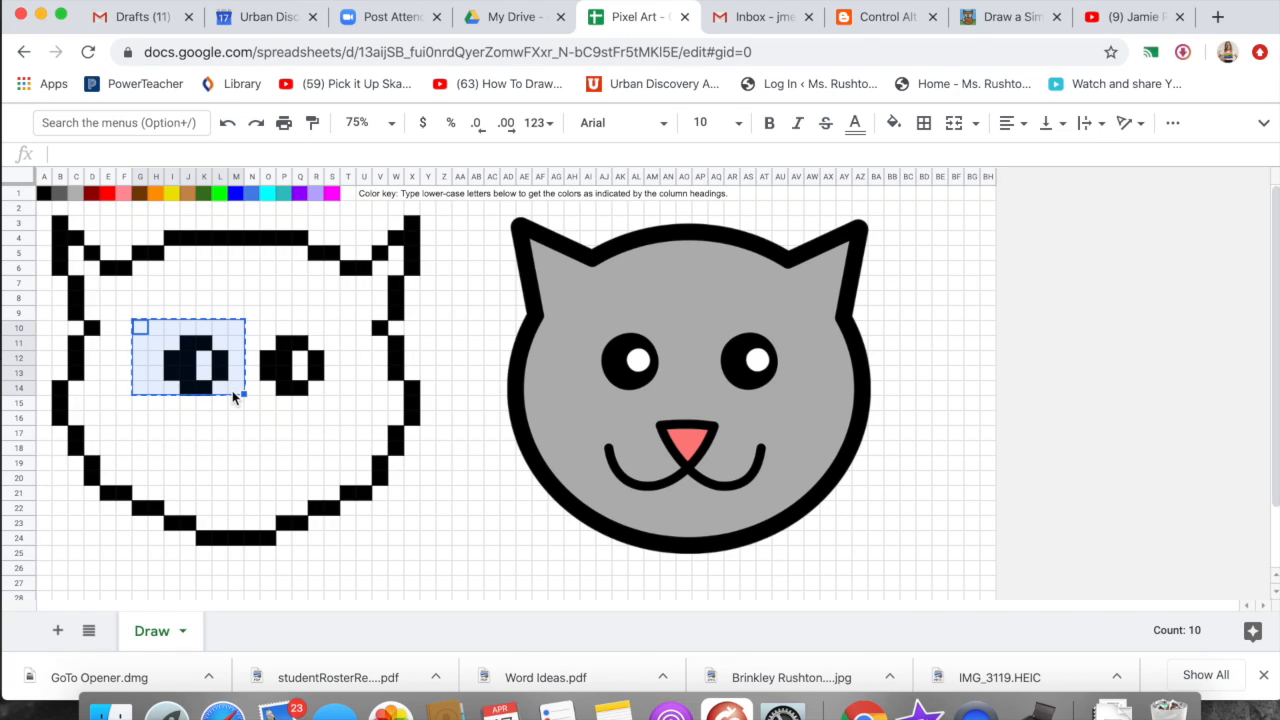
key("Left")
key("Left")
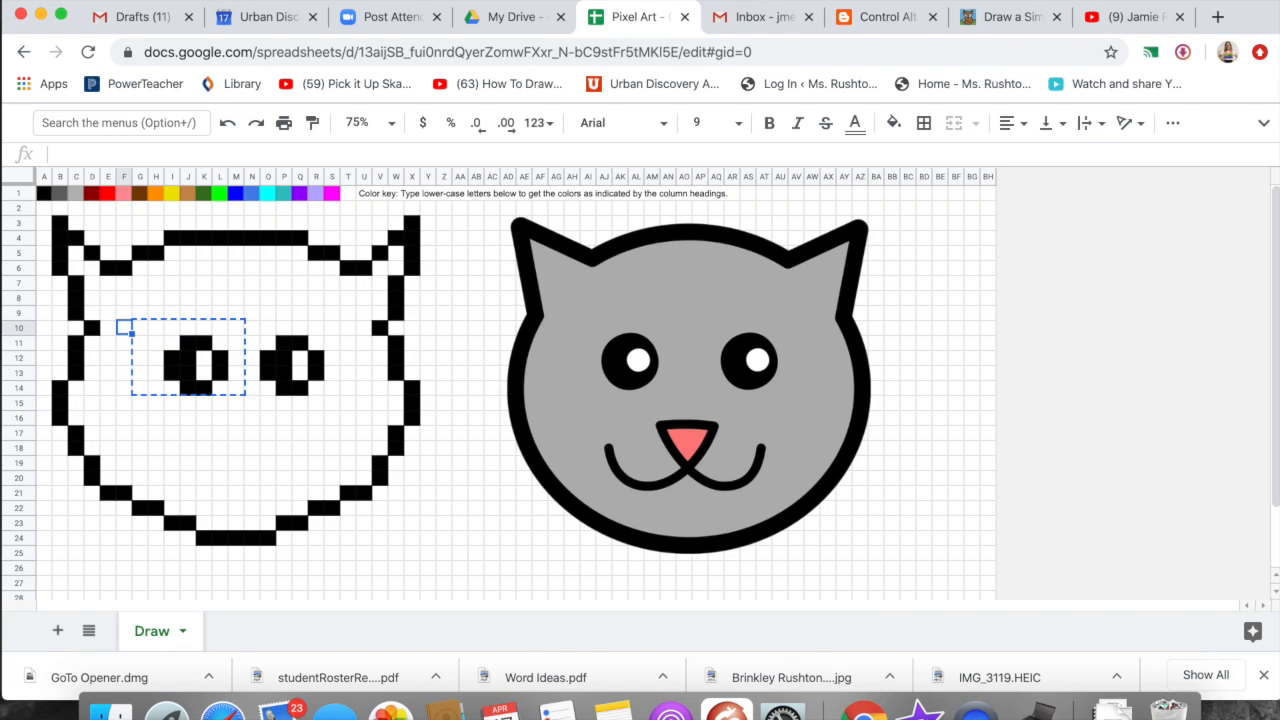
key("super+v")
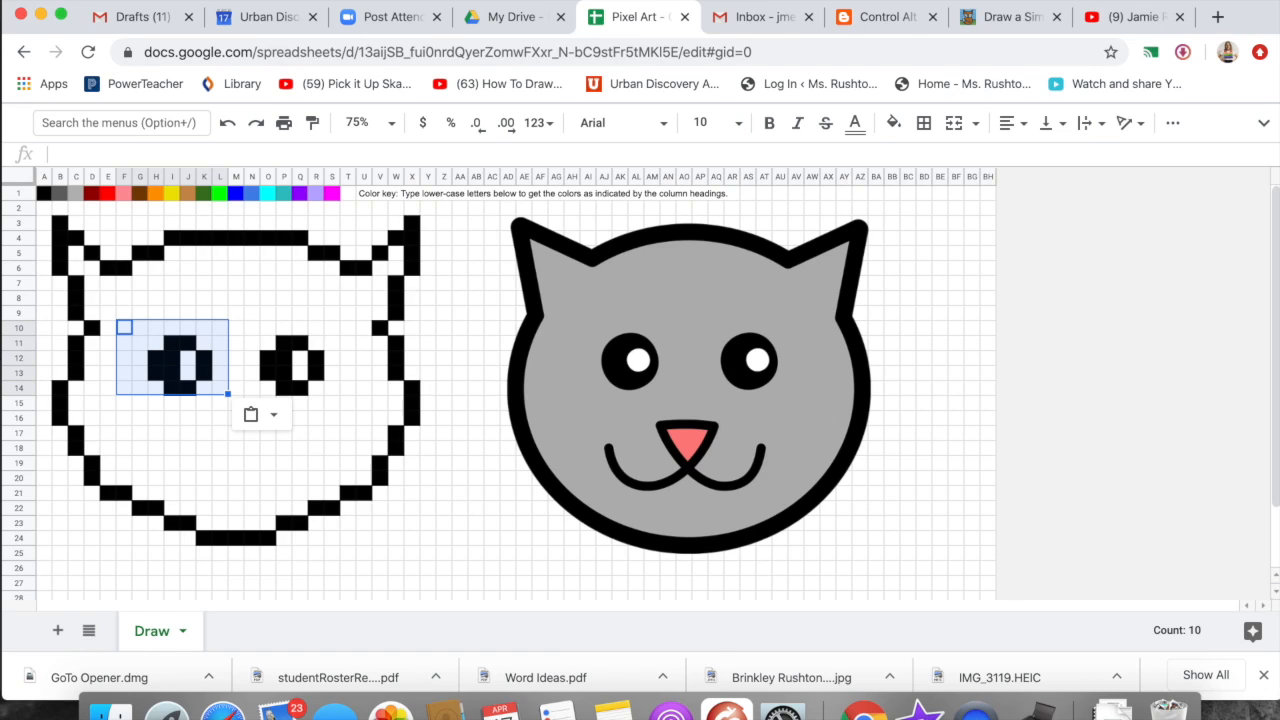
Overlay the cat image on the pixel face to compare the features, and move it clear of the drawing to around columns AL to BH.
left_click(533, 405)
left_click_drag(639, 395, 181, 395)
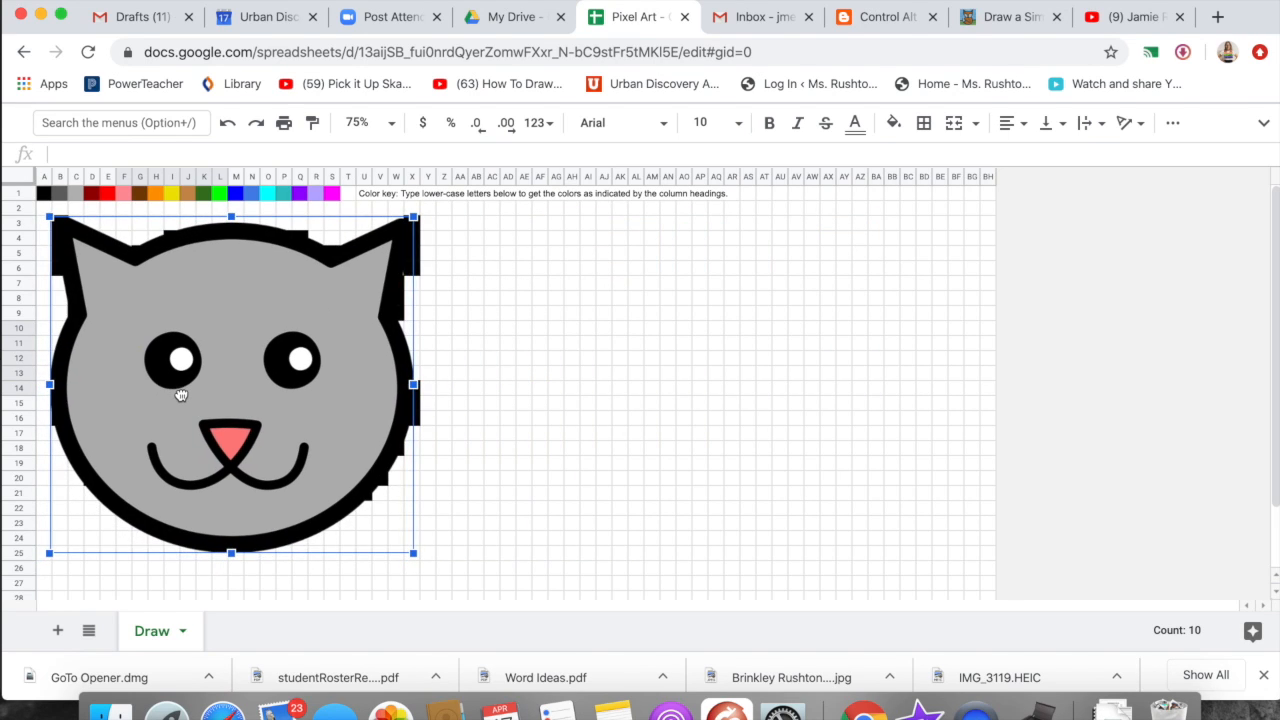
left_click_drag(225, 383, 607, 379)
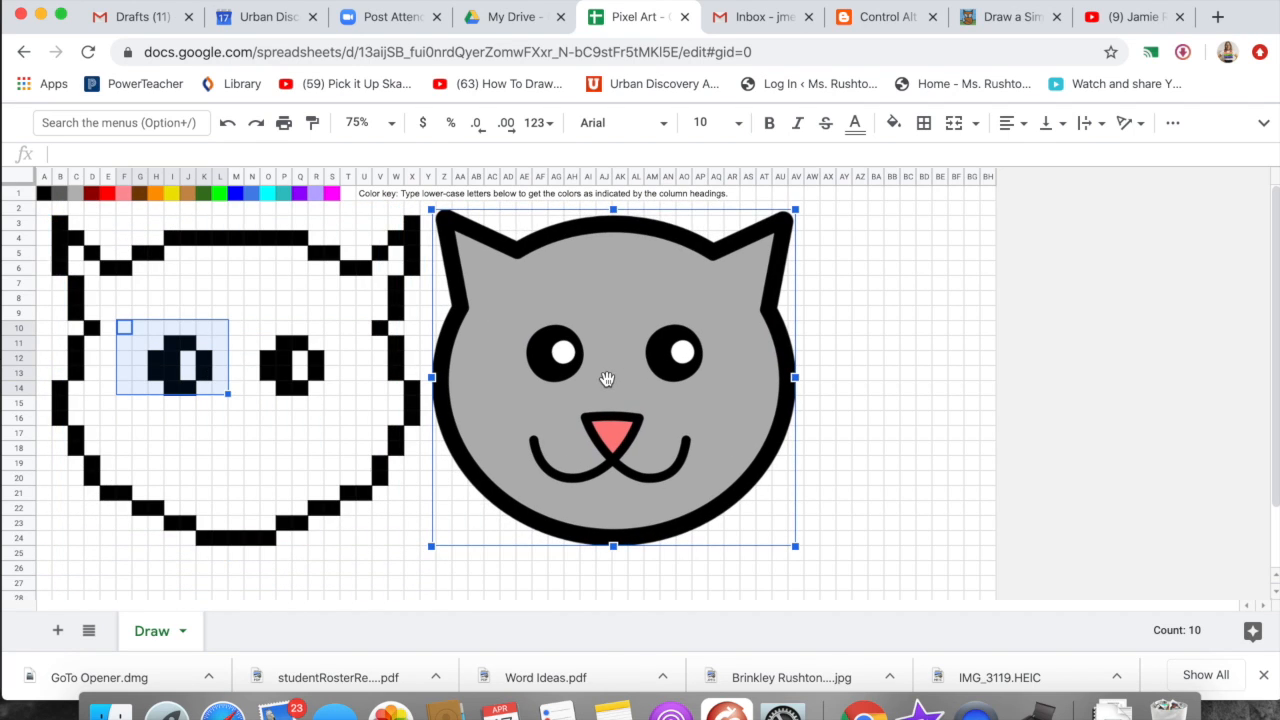
left_click(300, 447)
left_click(618, 354)
left_click_drag(620, 354, 231, 371)
mouse_move(230, 352)
left_mouse_down()
mouse_move(660, 357)
mouse_move(236, 368)
left_mouse_up()
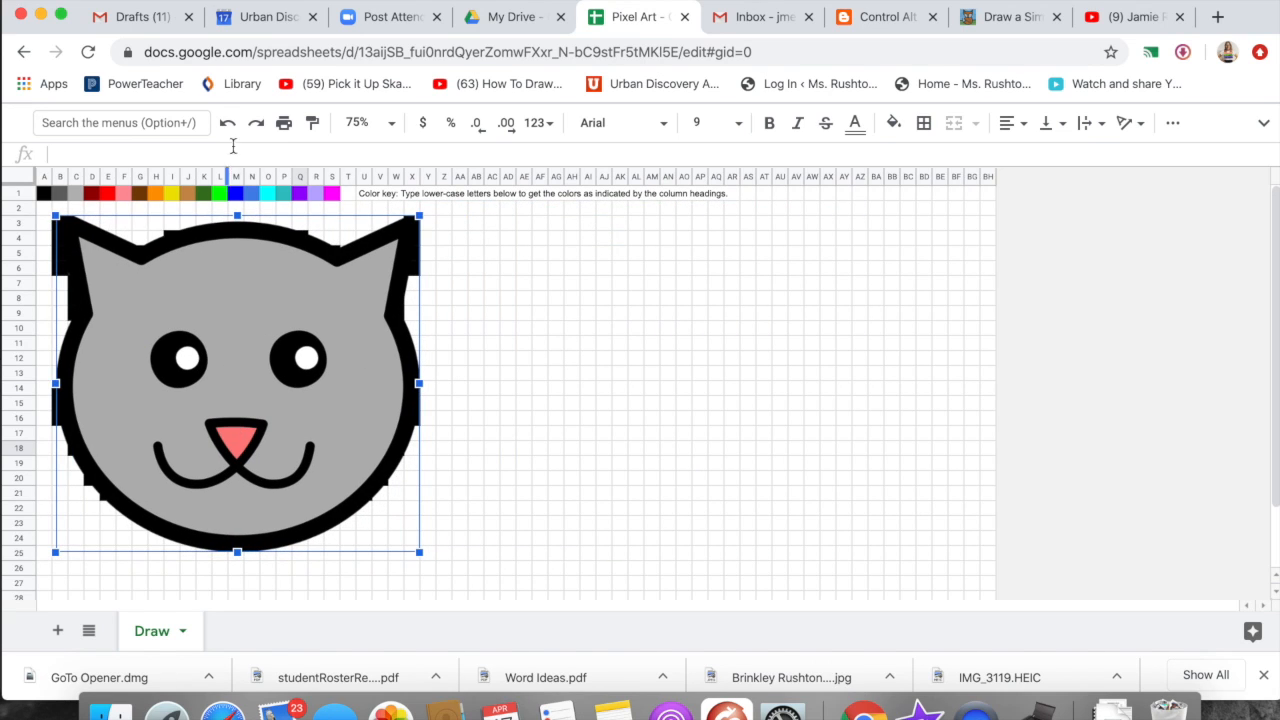
left_click_drag(62, 425, 640, 406)
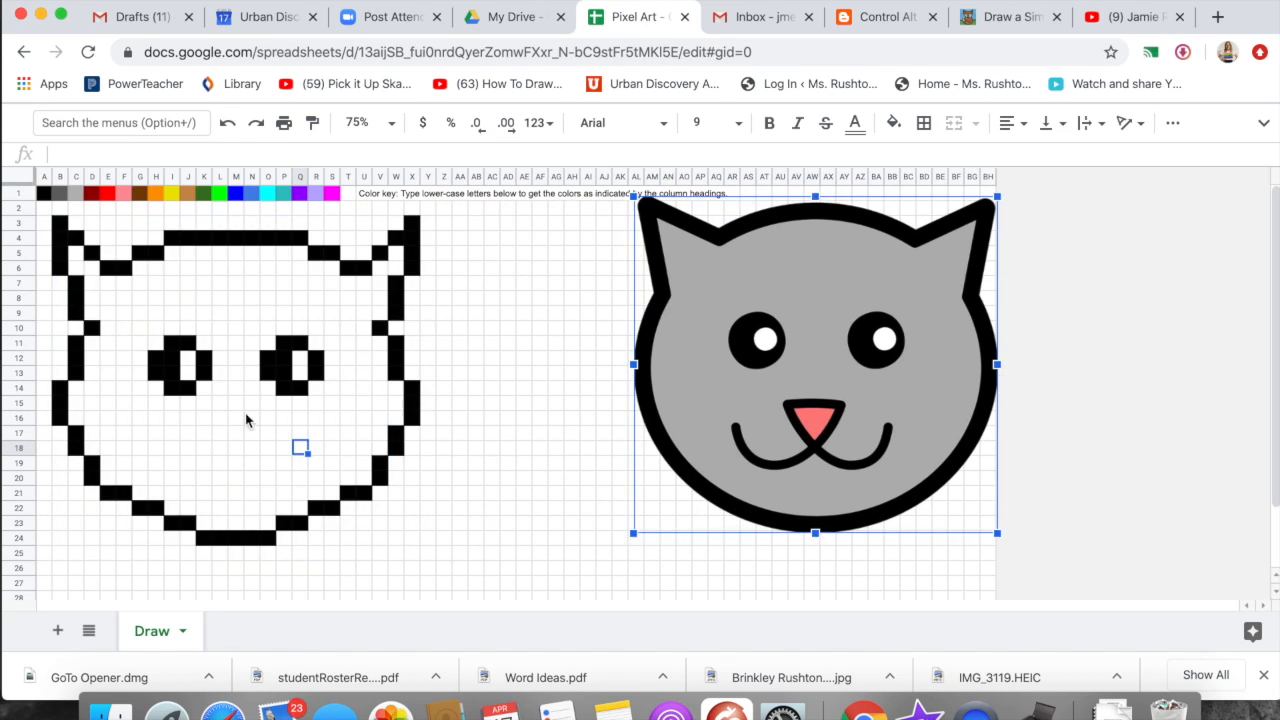
Enter a in L16, M16 and N16 to start the top edge of the nose.
left_click(237, 417)
type("a")
key("Right")
type("a")
key("Left")
key("Left")
type("a")
key("Left")
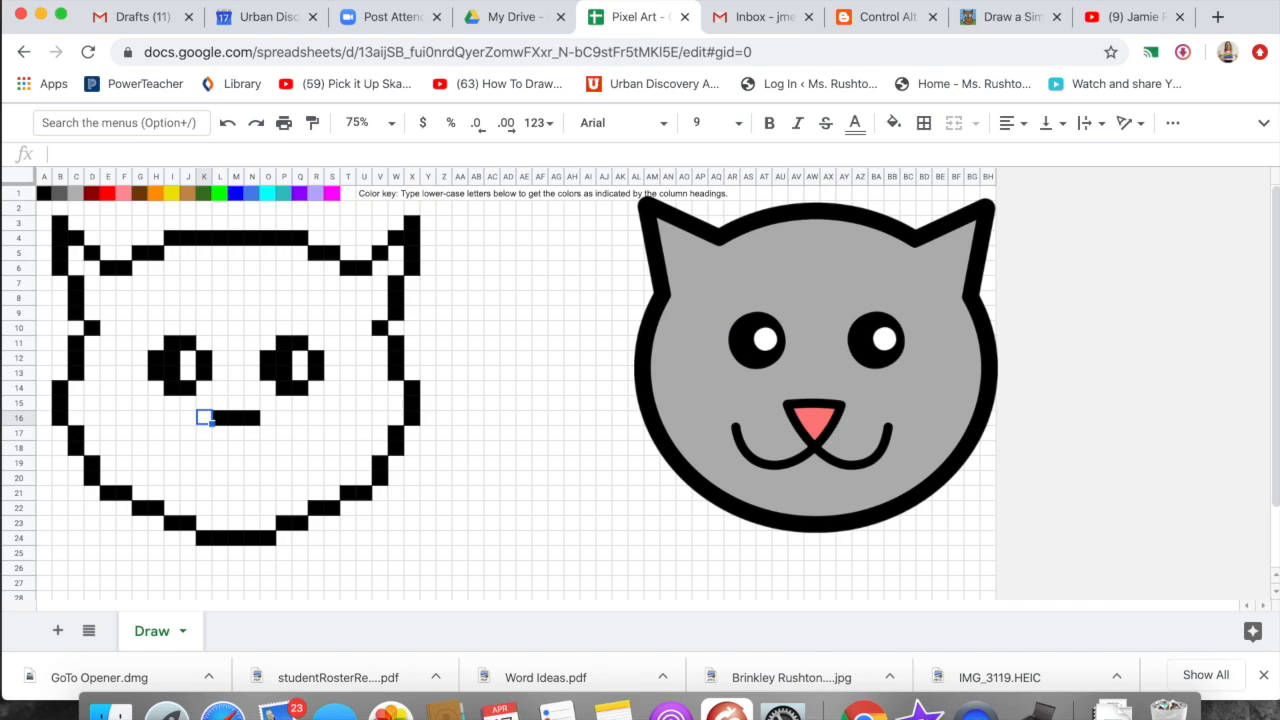
Enter a in M18, L17, N17, O16 and K16 to complete the nose's triangular outline.
left_click(235, 447)
type("a")
left_click(221, 433)
type("a")
left_click(252, 433)
type("a")
left_click(268, 418)
type("a")
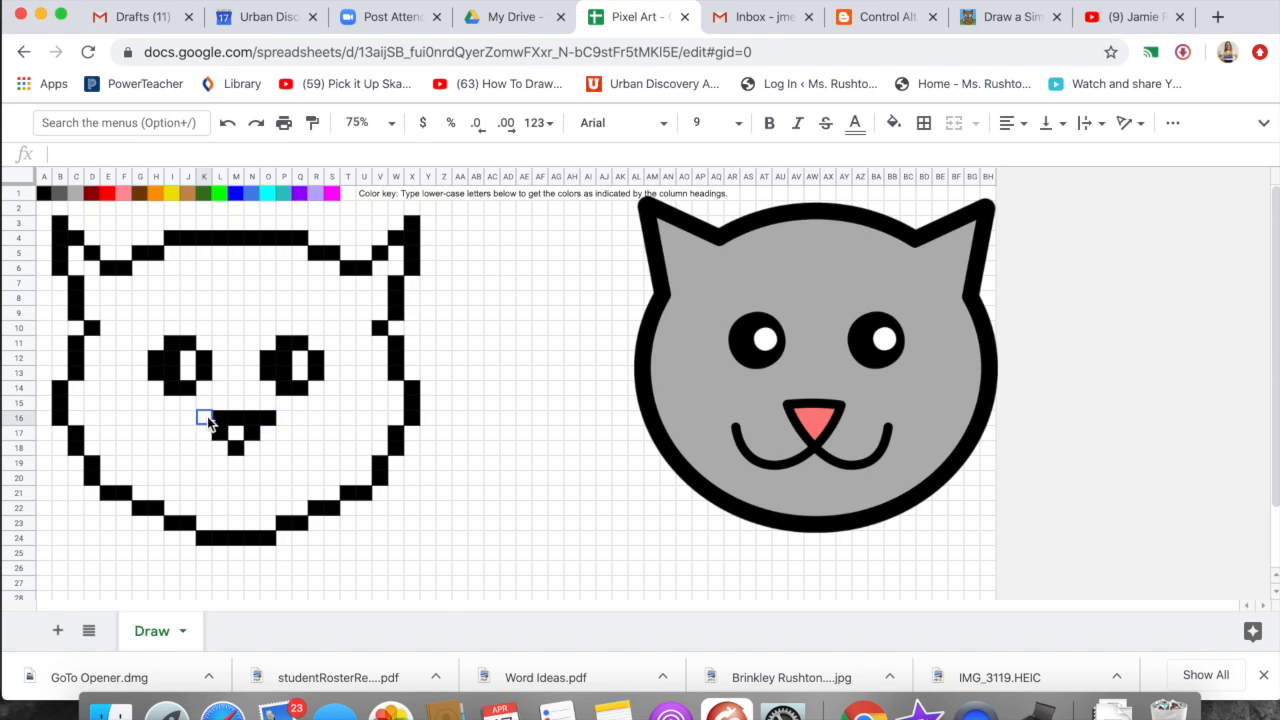
Compare the mouth against the overlaid cat image and enter a in H17, I18, J19, K20 and L19 for its left curve.
left_click_drag(812, 373, 220, 381)
left_click_drag(160, 440, 751, 374)
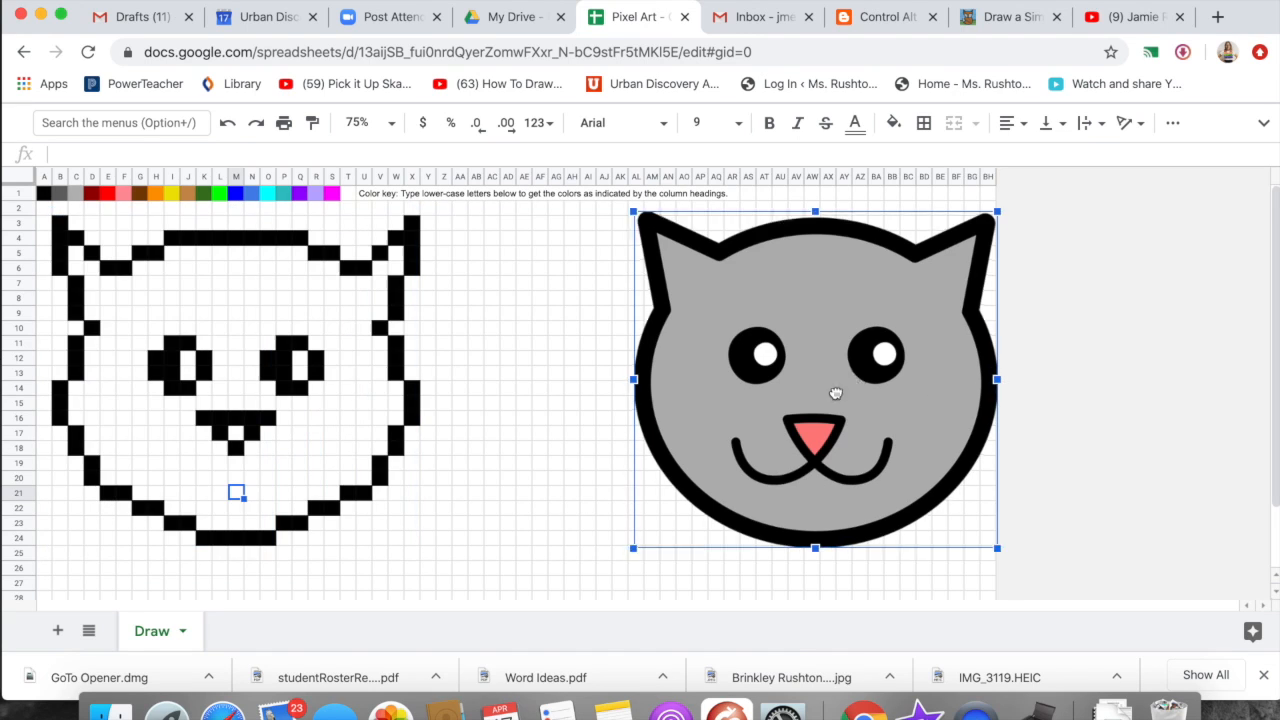
left_click(157, 433)
key("Down")
key("Right")
type("a")
key("Down")
key("Right")
type("a")
key("Down")
key("Right")
key("Right")
key("Up")
type("a")
key("Down")
key("Down")
key("Left")
key("Up")
type("a")
Enter a in N19, O20, P19, Q18 and R17 to draw the mouth's right curve.
key("Right")
key("Right")
key("Right")
key("Up")
type("a")
key("Down")
key("Right")
type("a")
key("Up")
key("Right")
type("a")
key("Right")
key("Up")
type("a")
key("Up")
key("Right")
type("a")
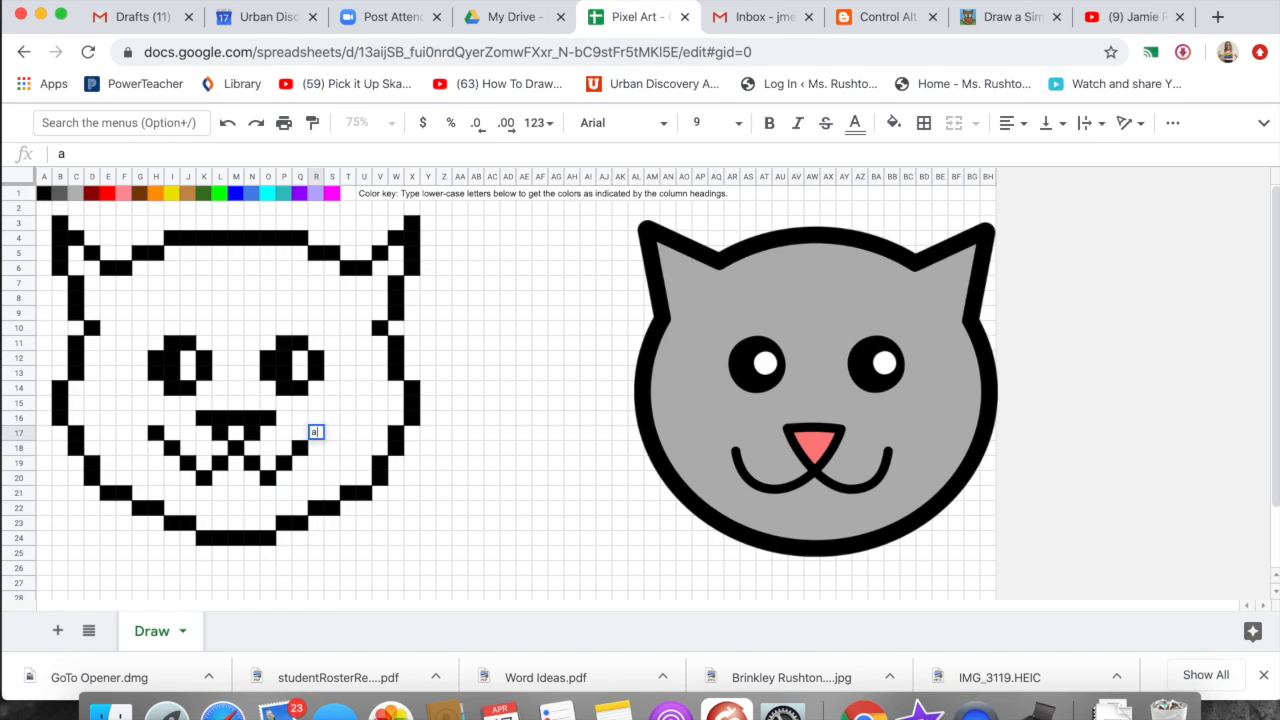
Round the mouth's left curve by entering a in H18, I19 and J20 and clearing I18 and J19.
left_click(363, 417)
left_click(156, 449)
type("a")
key("Right")
key("BackSpace")
key("Down")
type("a")
key("Down")
key("Right")
type("a")
key("Up")
key("BackSpace")
Round the mouth's right curve with a in R18, Q19 and P20, and clear Q18 and P19.
left_click(319, 453)
left_click(300, 448)
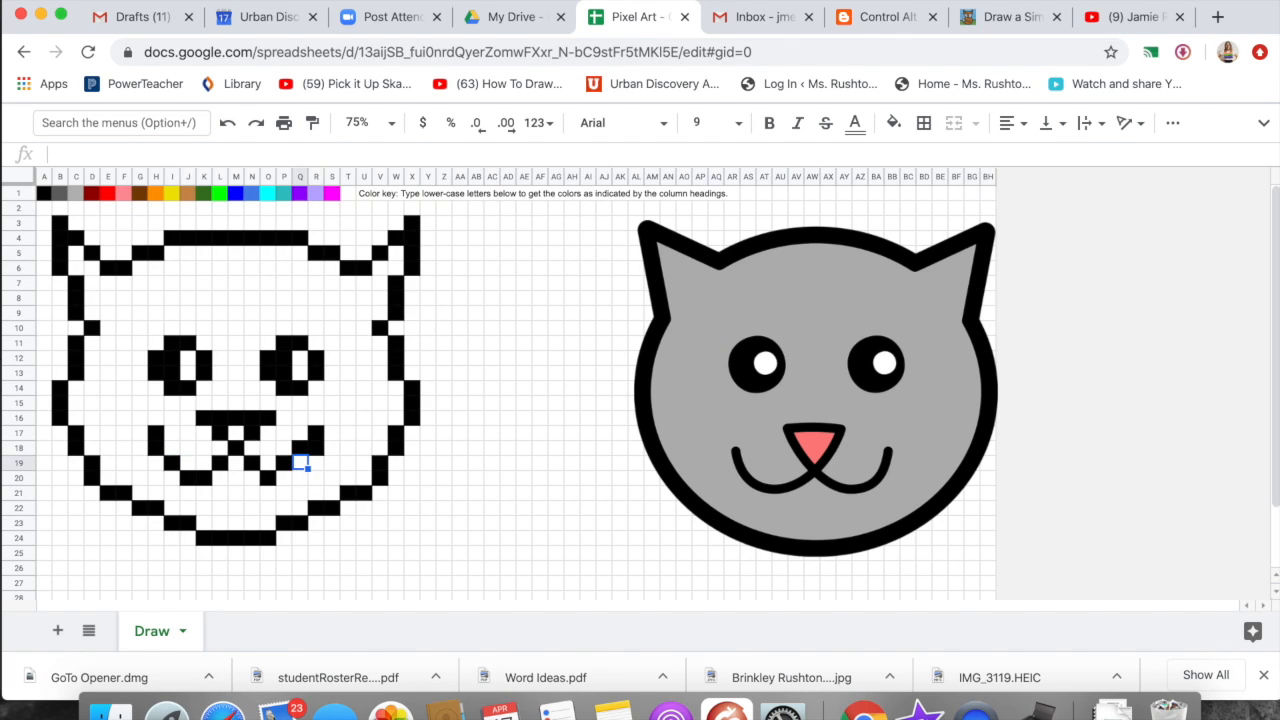
key("BackSpace")
left_click(646, 423)
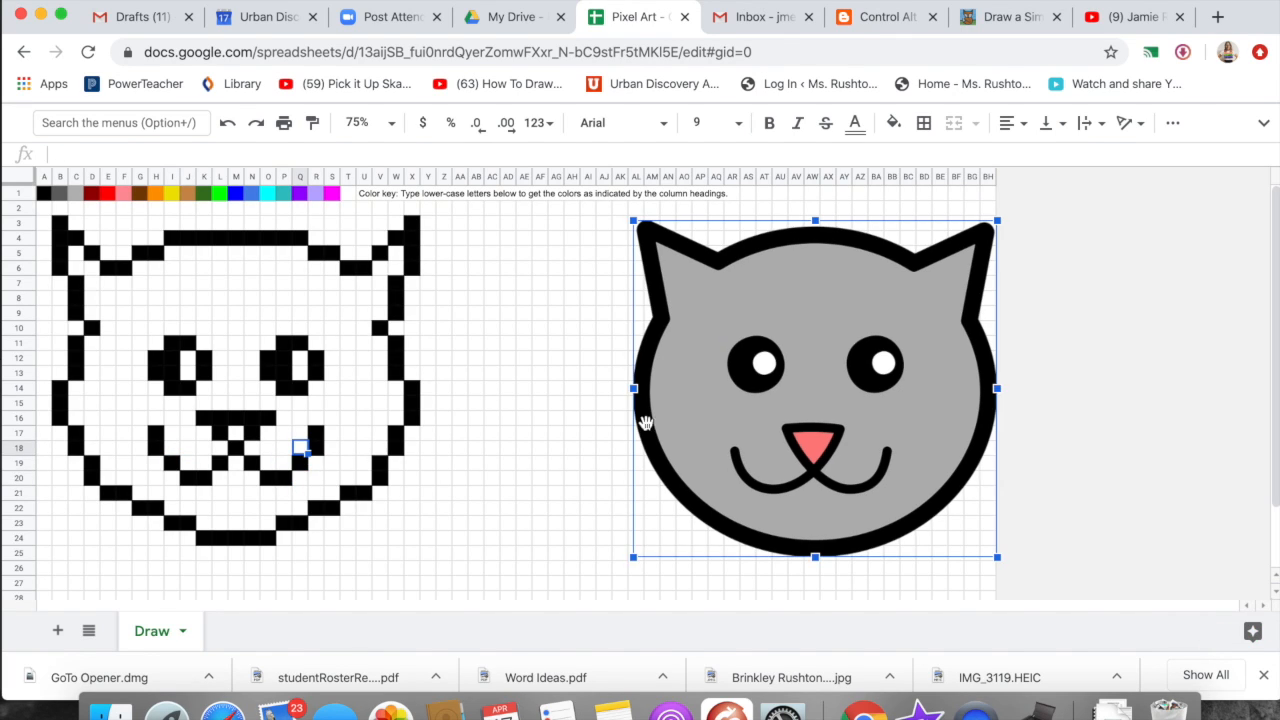
Enter f in M17 to color the inside of the nose pink.
left_click(238, 434)
type("f")
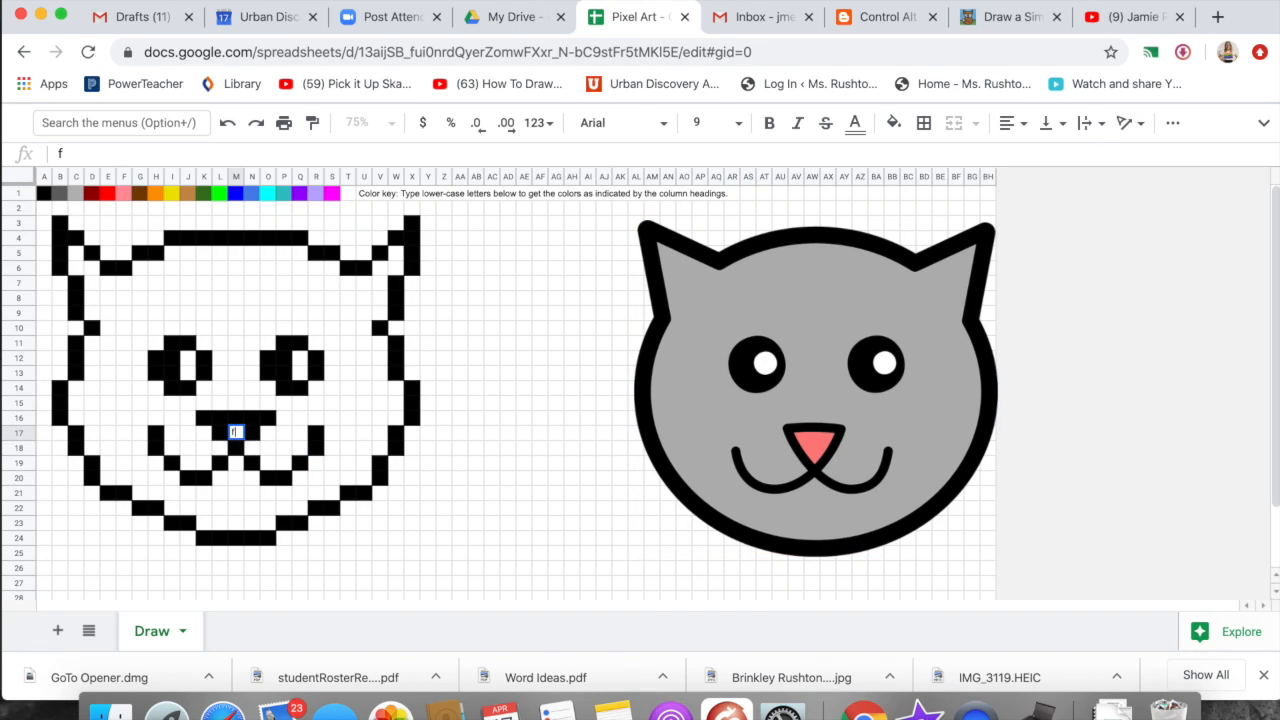
left_click(459, 445)
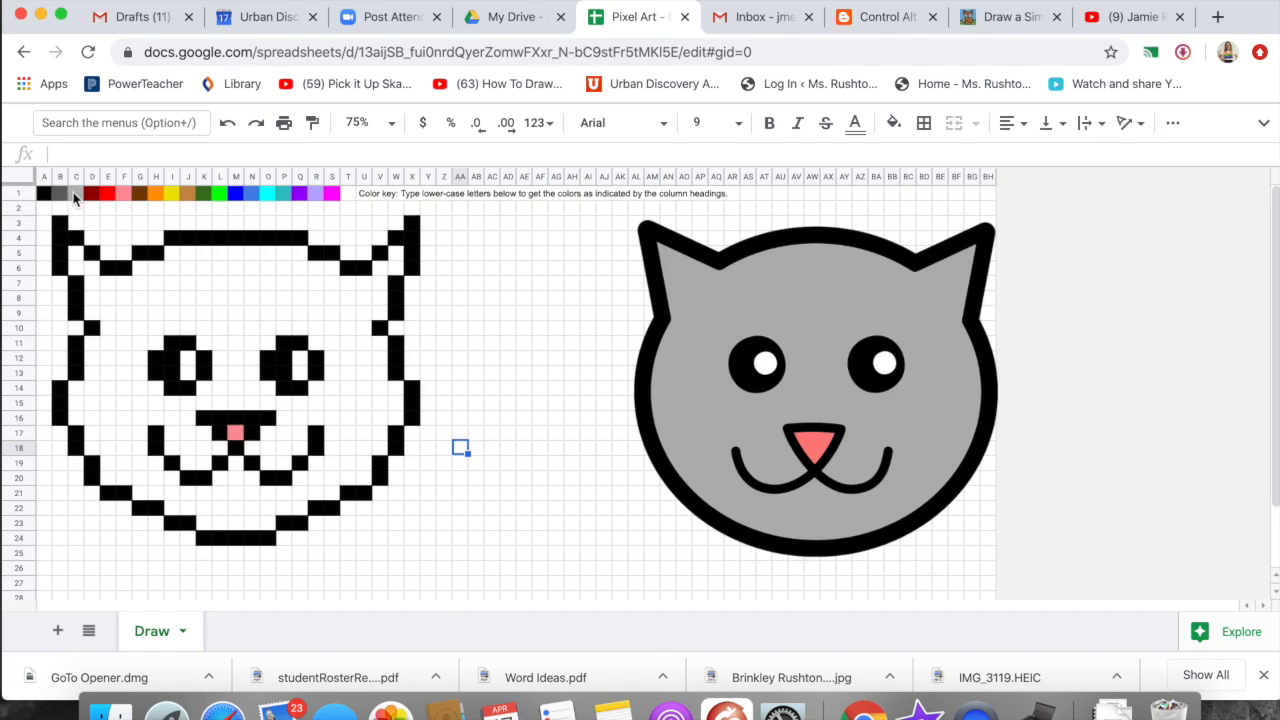
Enter c in C5, C6 and D6 through D9 to fill the left ear and upper-left edge with light gray.
left_click(77, 255)
type("c")
key("Return")
type("c")
key("Tab")
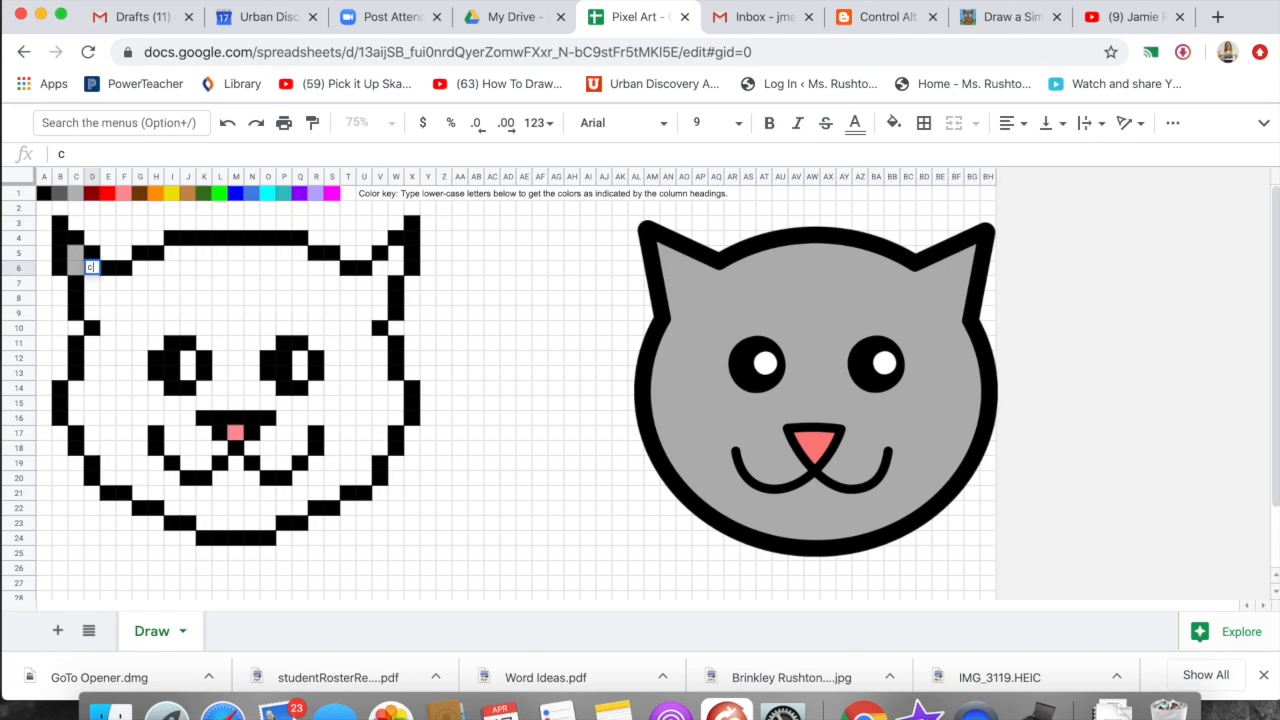
key("Return")
type("c")
key("Return")
type("c")
key("Return")
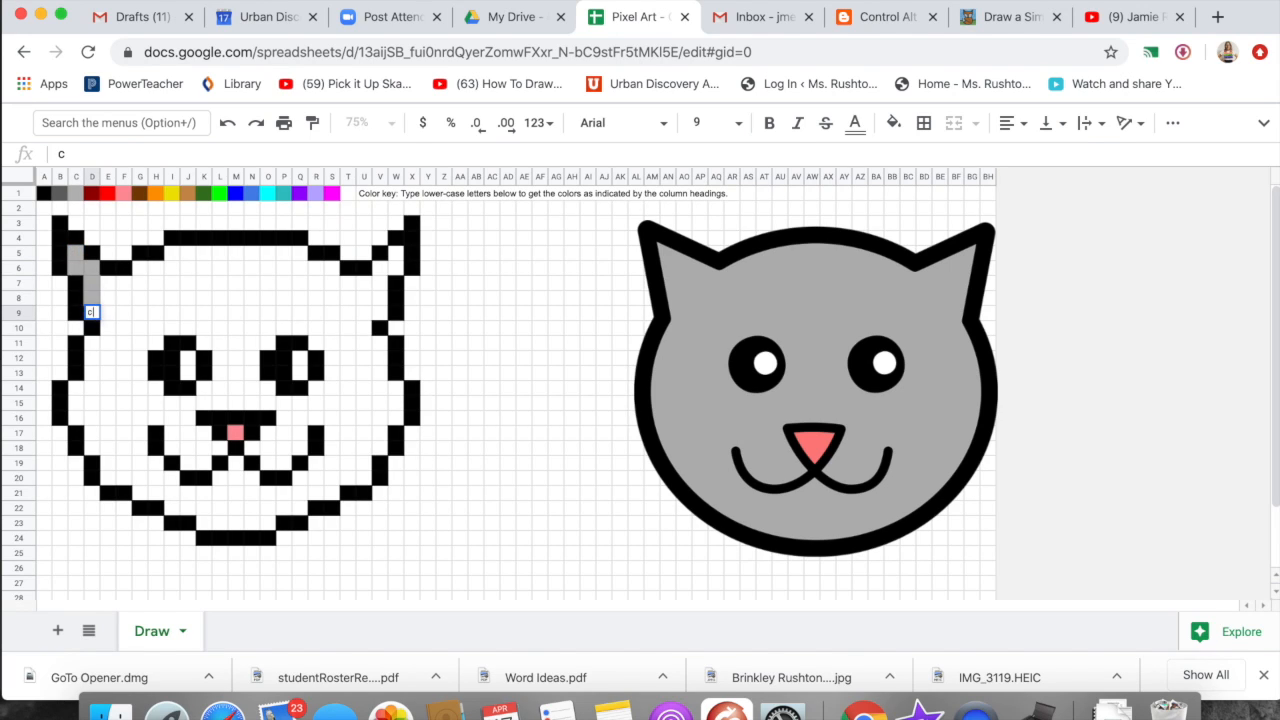
type("c")
key("Tab")
Enter c in E7 and fill it down column E to row 20 with light gray.
key("Up")
key("Up")
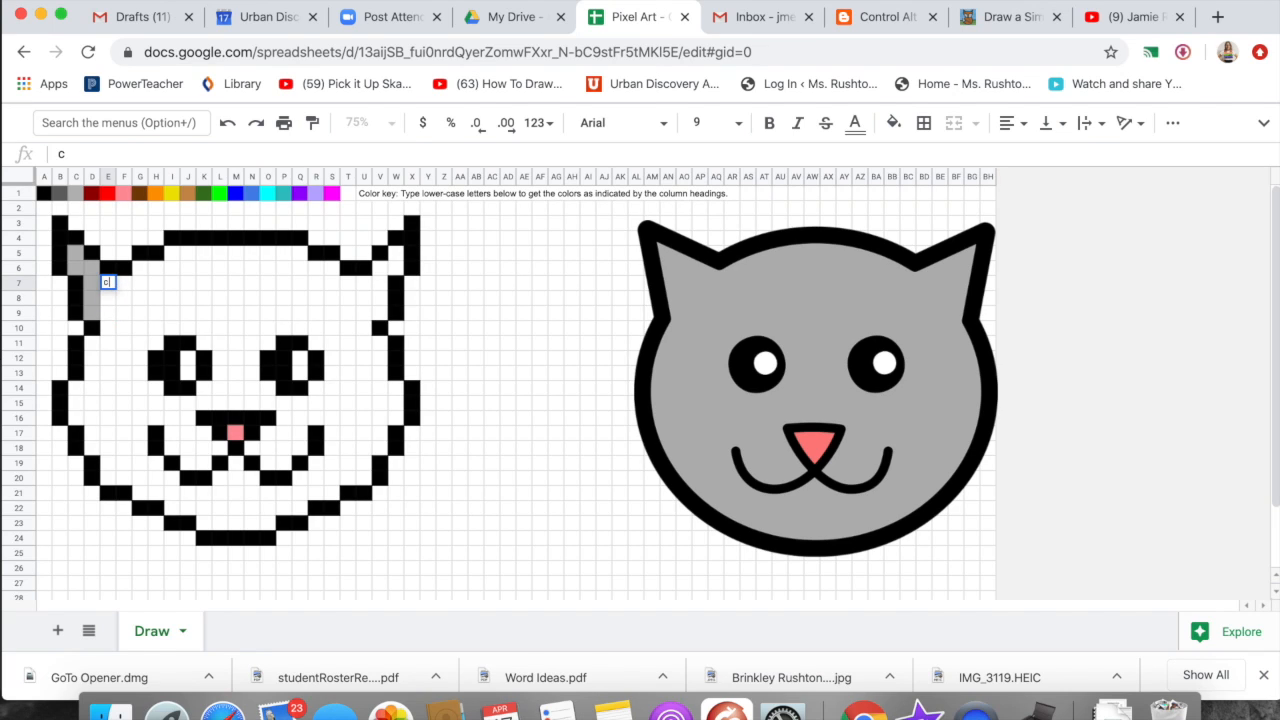
type("c")
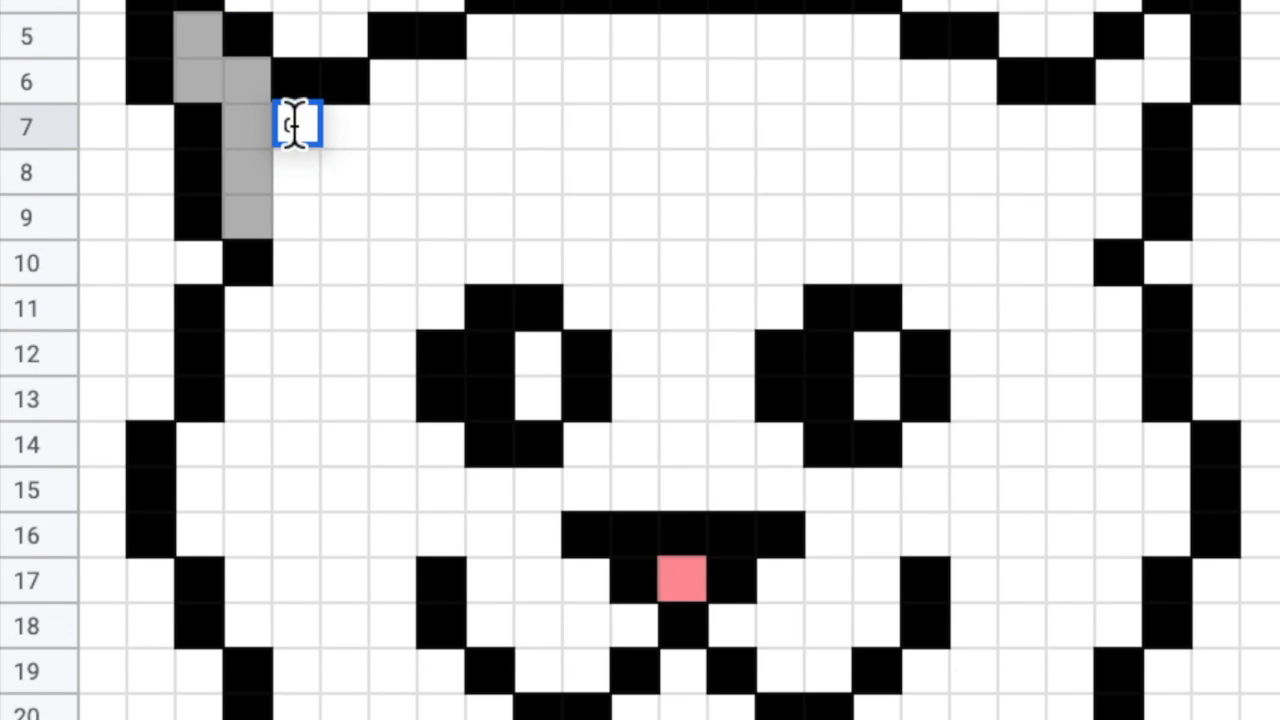
key("Return")
key("Up")
left_click_drag(322, 146, 300, 690)
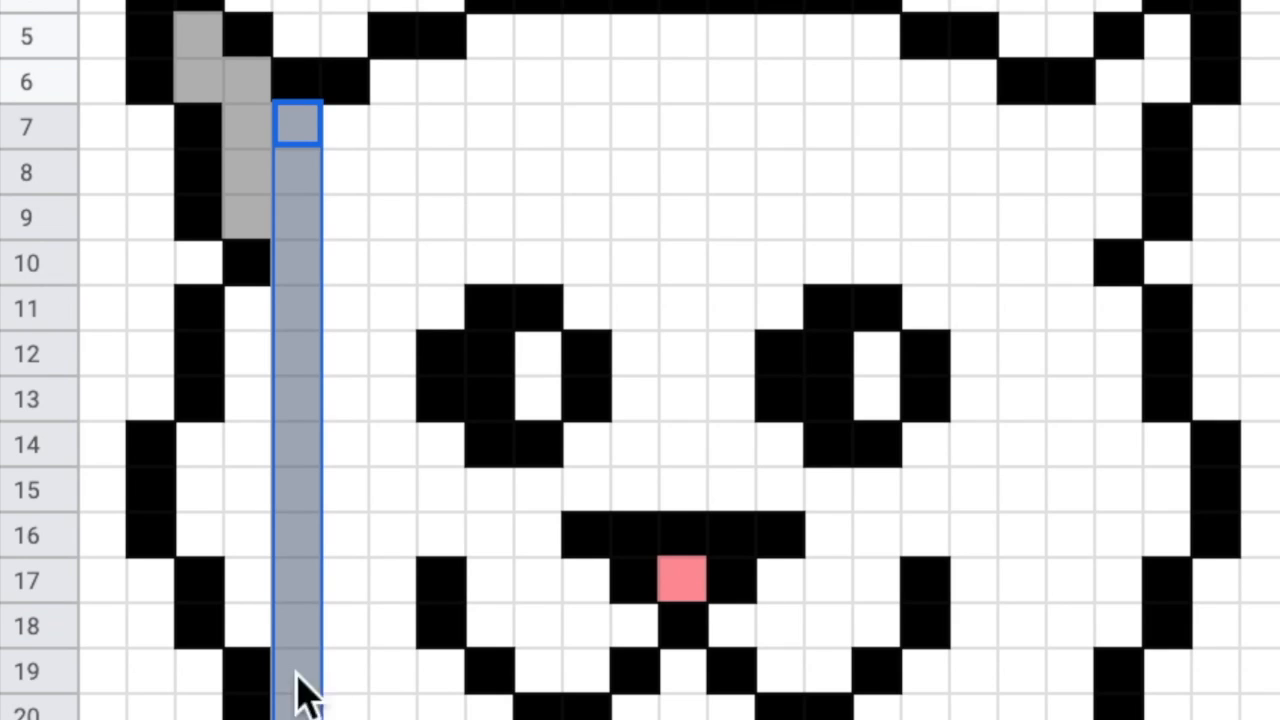
Enter c in D11 and fill it down to D18 with light gray.
left_click(252, 308)
type("c")
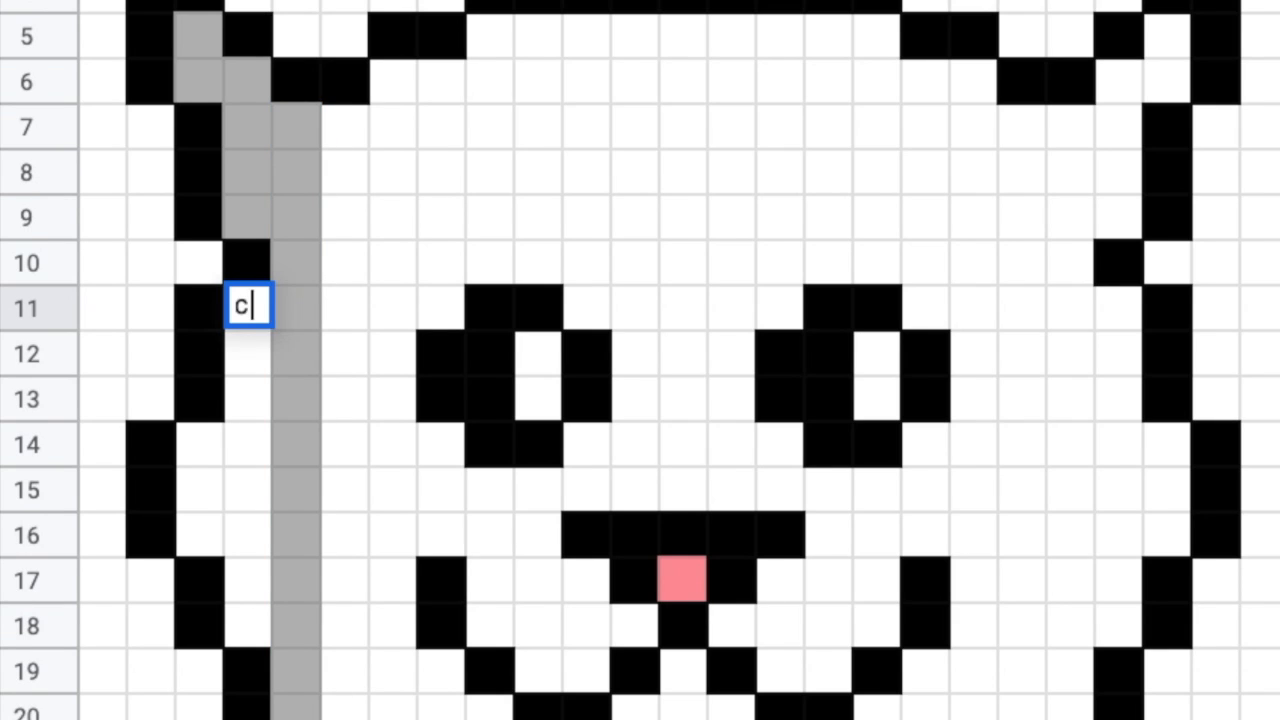
key("Return")
left_click(252, 322)
left_click_drag(274, 323, 263, 645)
Enter c in C14, C15 and C16 to fill the left cheek with light gray.
left_click(203, 452)
type("c")
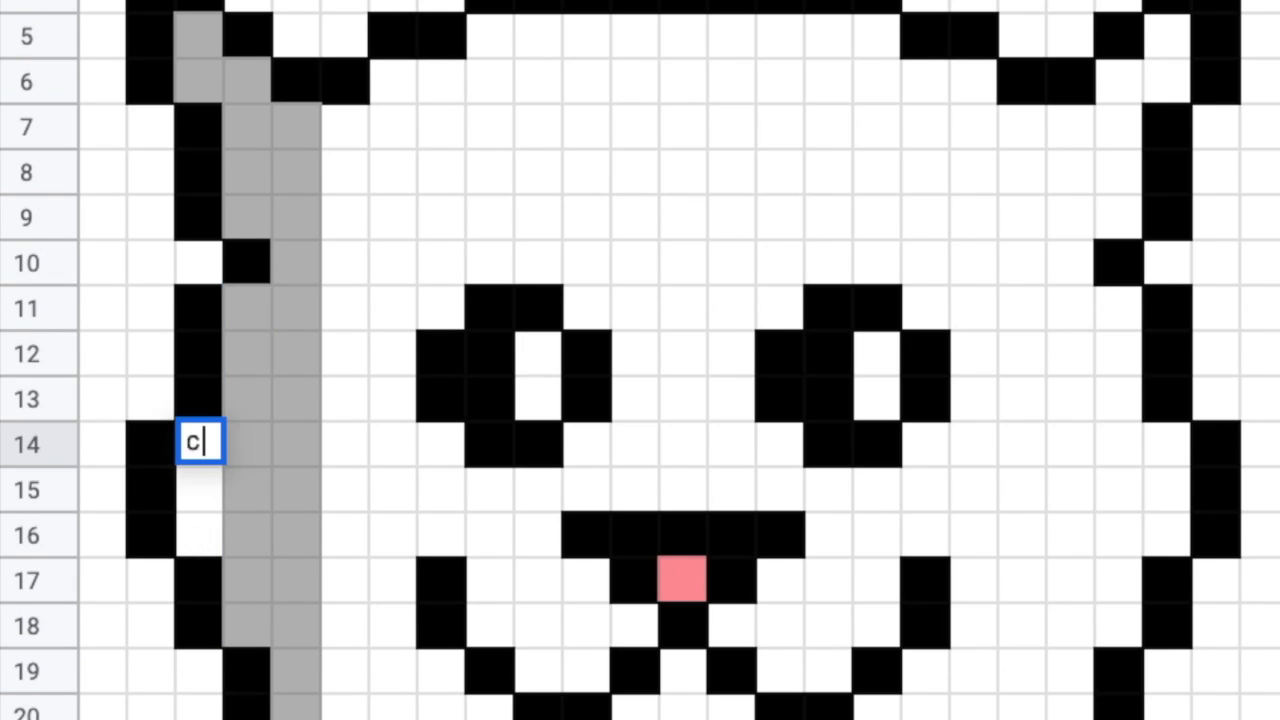
key("Return")
type("c")
key("Return")
type("c")
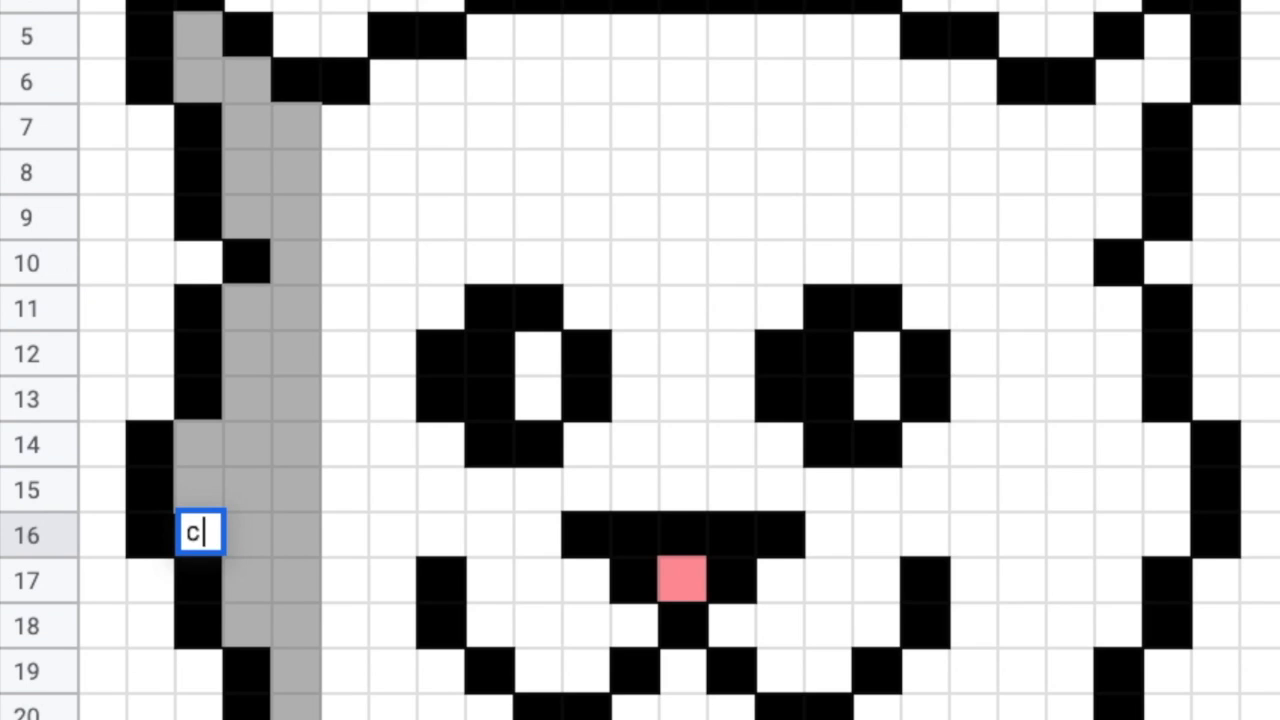
Enter c in F7 and fill it down column F to row 20 with light gray.
left_click(325, 114)
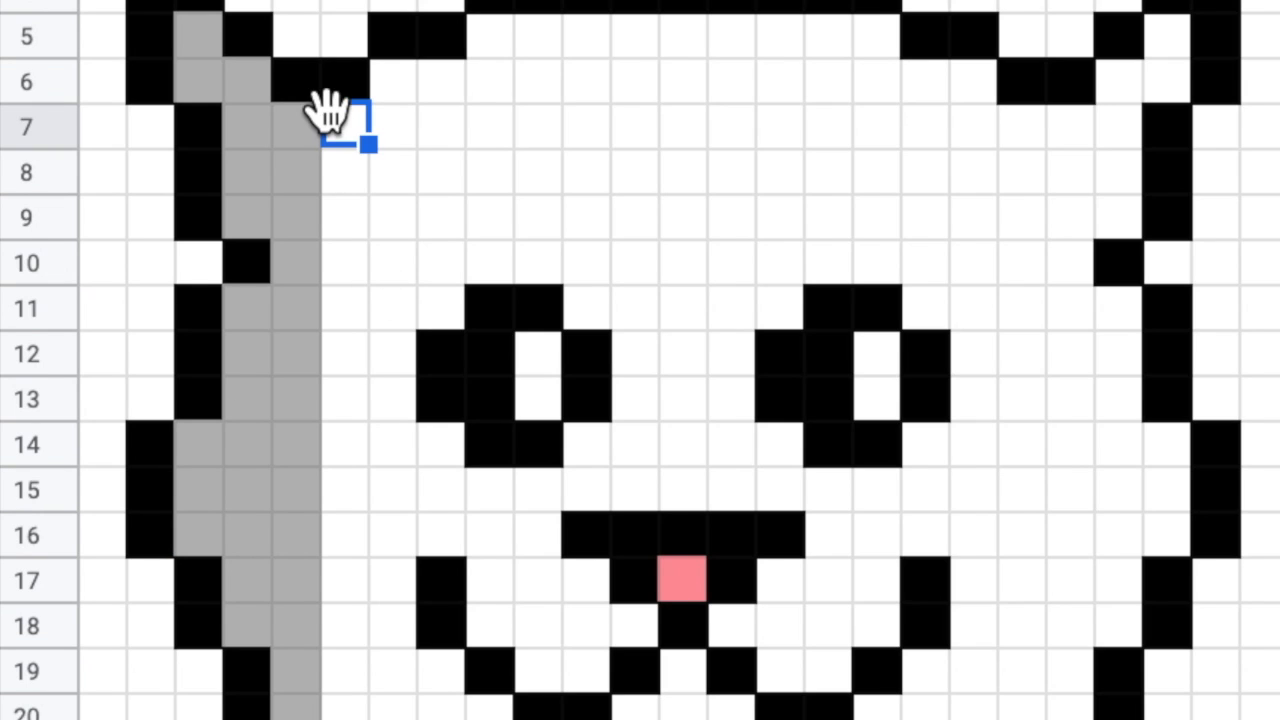
type("c")
left_click(487, 137)
left_click(351, 125)
left_click_drag(368, 145, 352, 706)
Enter c in G6 and fill it down column G to row 21 with light gray.
left_click(398, 86)
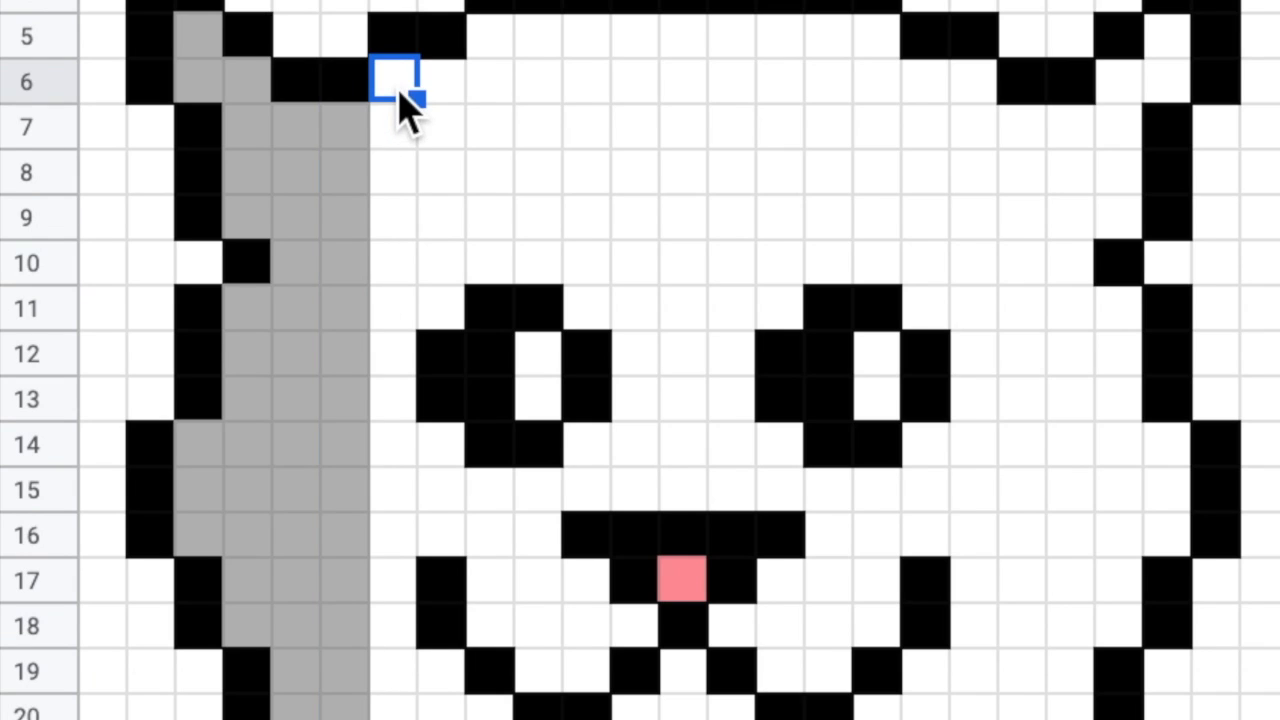
type("c")
left_click(408, 168)
left_click(396, 78)
left_click_drag(416, 98, 440, 714)
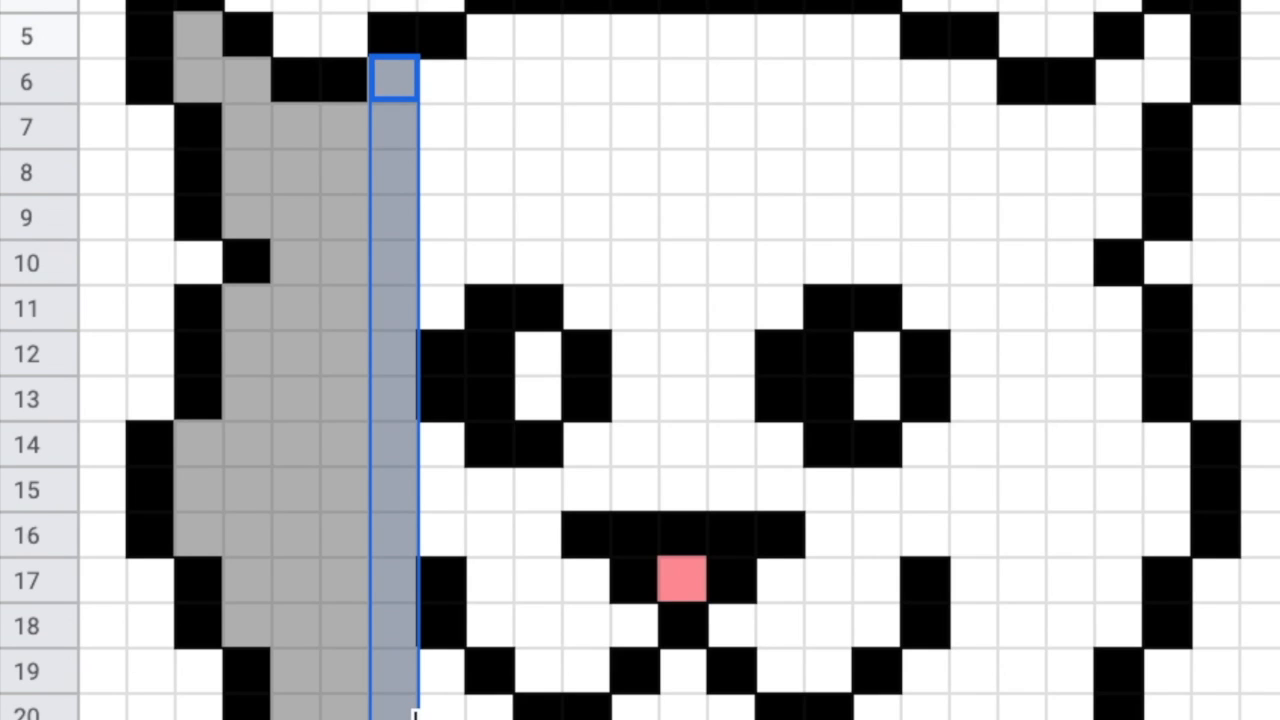
Enter c in H6 and I5 through L5, filling the columns down to the left eye and the nose with light gray.
left_click(450, 90)
type("c")
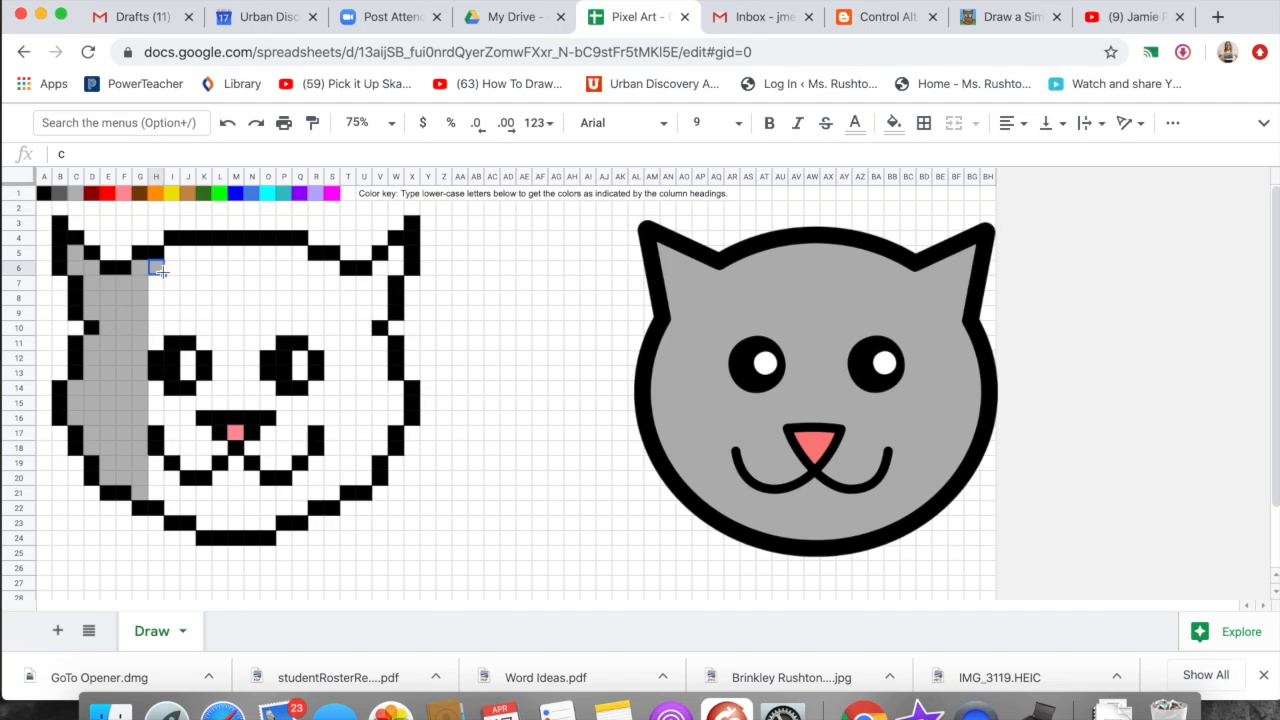
left_click(172, 252)
left_click_drag(179, 258, 194, 329)
left_click(188, 252)
type("c")
left_click(205, 267)
left_click(188, 252)
left_click(204, 253)
type("c")
left_click(221, 253)
left_click_drag(228, 259, 227, 402)
Enter c in M5 through Q5, filling the columns down to the nose and the right eye with light gray.
left_click(237, 252)
type("c")
left_click_drag(244, 259, 275, 402)
left_click(252, 253)
type("c")
left_click(268, 252)
type("c")
left_click(284, 253)
left_click(319, 287)
left_click_drag(292, 260, 307, 328)
left_click(300, 253)
type("c")
Enter c in R6, S6 and T7, filling column S down to row 21 and column T down to row 20.
left_click(317, 268)
type("c")
left_click_drag(324, 275, 340, 493)
left_click(332, 268)
left_click(349, 284)
type("c")
left_click_drag(356, 290, 357, 474)
Enter c in U7 and fill it down column U to row 20 with light gray.
left_click(364, 284)
type("c")
left_click(449, 268)
left_click(364, 284)
left_click_drag(372, 290, 370, 474)
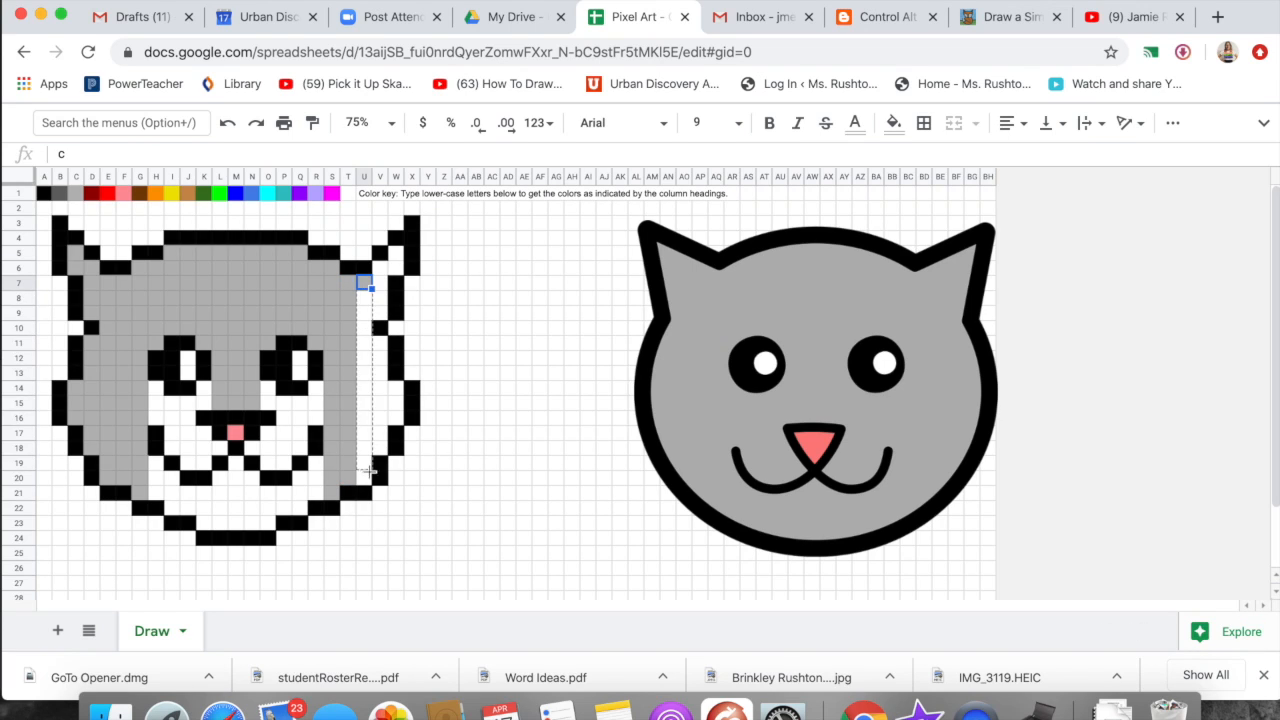
Enter c in the right ear cells W5 and W6 and in V6 through V9 to color them light gray.
left_click(380, 268)
type("c")
left_click(397, 254)
left_click_drag(388, 275, 387, 449)
Enter c in V11 through V18 and W14 through W16 to fill the right cheek with light gray.
left_click(381, 344)
type("c")
left_click(397, 388)
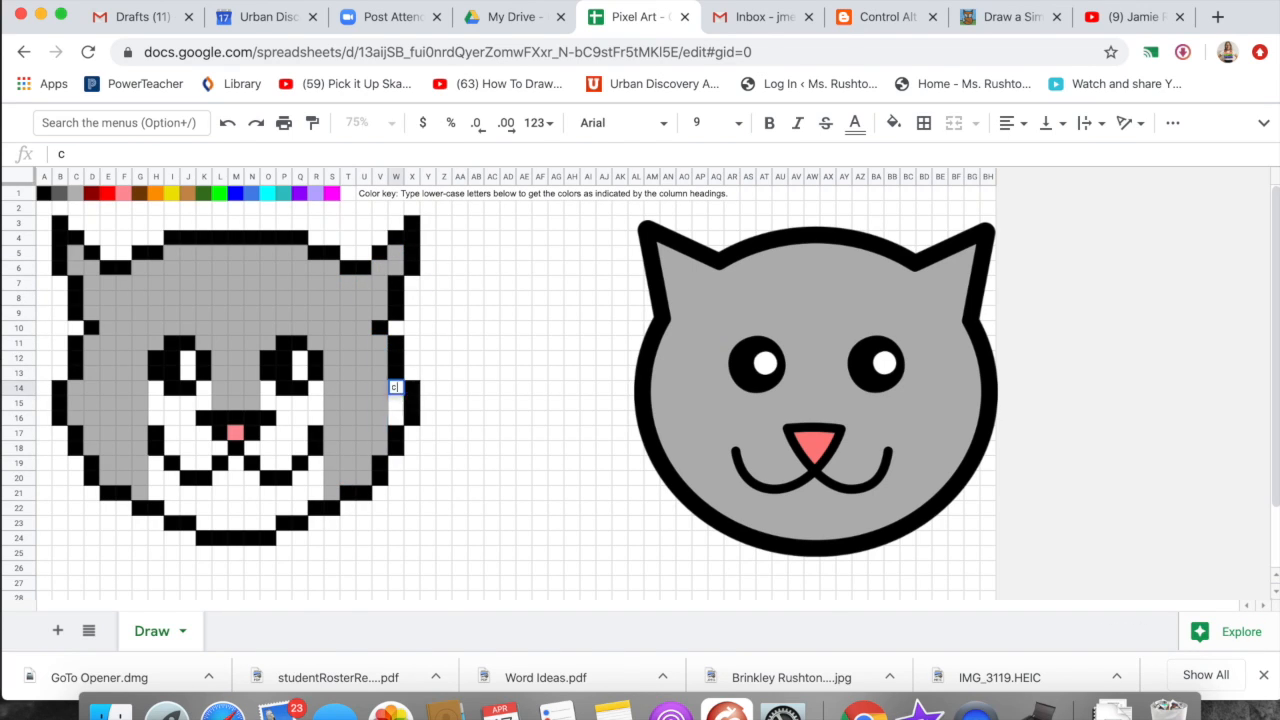
type("c")
left_click_drag(404, 396, 403, 419)
Enter c in the white cells below the eyes in rows 14 and 15, including K14 and R14, and in H16.
left_click(157, 418)
type("c")
left_click_drag(164, 411, 204, 404)
left_click(332, 388)
left_click(316, 388)
type("c")
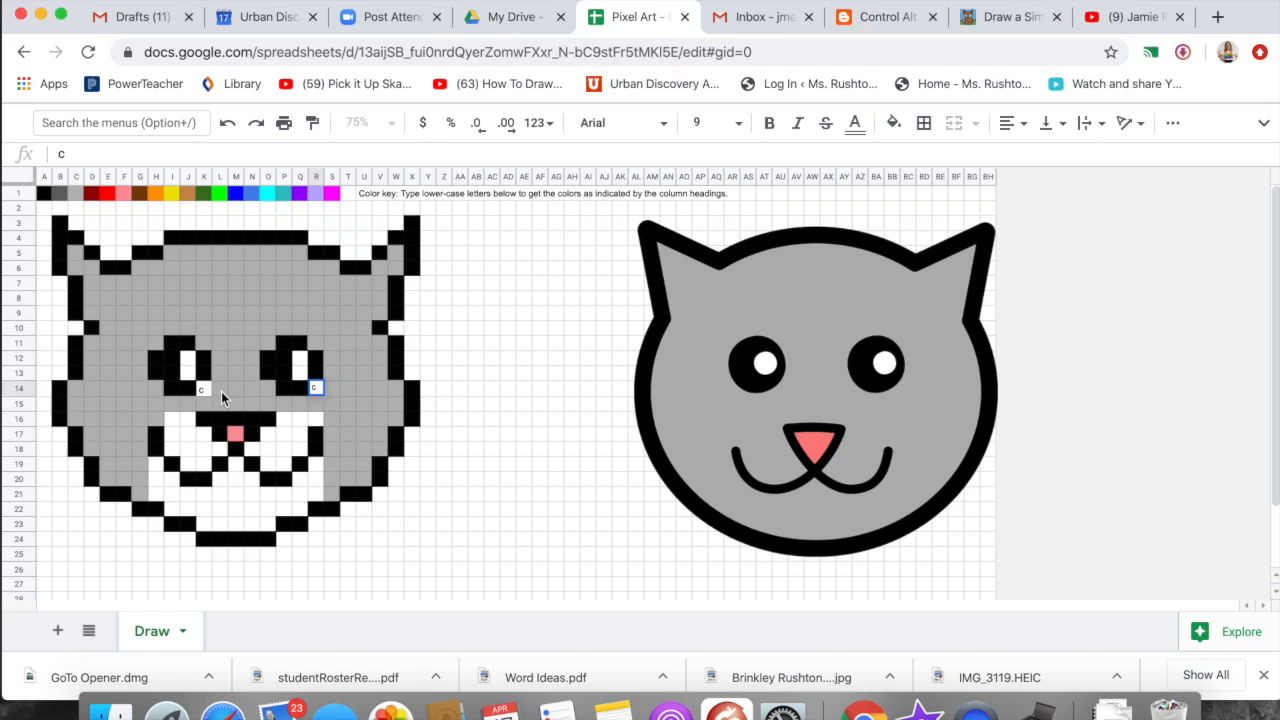
left_click(204, 389)
type("c")
key("Return")
left_click(203, 387)
left_click(141, 388)
Enter c in the white cells of columns I to K inside the mouth's left half to color them light gray.
left_click(350, 403)
left_click(172, 403)
left_click_drag(180, 411, 195, 463)
left_click(188, 403)
left_click(205, 435)
type("c")
key("Return")
key("Down")
type("c")
Enter c in L18 and N18, on either side of the black cell under the nose.
key("Up")
key("Right")
type("c")
key("Right")
key("Right")
type("c")
key("Right")
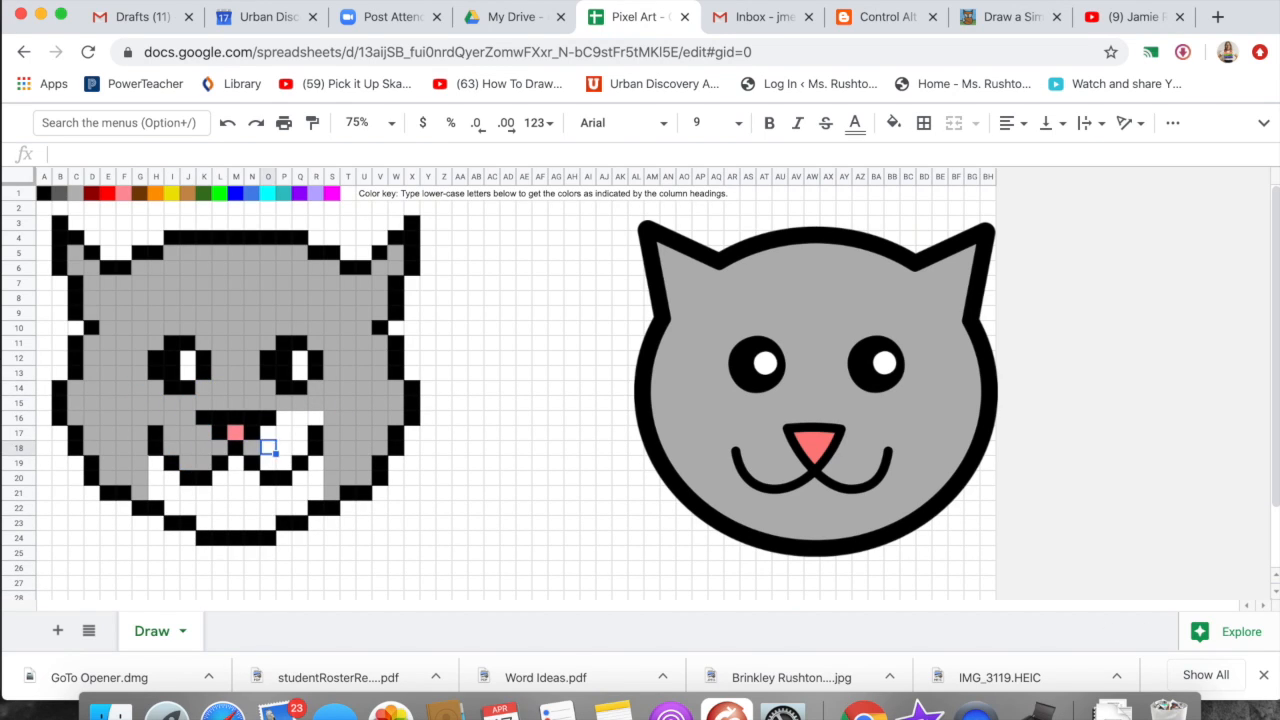
Enter c in the white cells of the mouth's right half and beneath it, and restore black in J20 with a.
type("c")
left_click(156, 492)
type("c")
left_click_drag(325, 484, 332, 490)
left_click(236, 463)
left_click(316, 463)
left_click(188, 478)
type("a")
left_click(282, 478)
Enter c in H21 and fill it across row 21 to the chin's right side with light gray.
left_click(156, 493)
type("c")
left_click(157, 494)
left_click_drag(164, 500, 338, 494)
left_click(171, 507)
left_click(157, 480)
left_click(156, 498)
Paste the light-gray c cell by cell rightward into the white cells beneath the mouth.
key("Left")
key("Right")
key("Left")
key("Right")
key("Right")
key("Right")
key("super+v")
key("Right")
key("super+v")
key("Right")
key("super+v")
key("Right")
key("super+v")
key("Right")
key("super+v")
key("Right")
key("super+v")
key("super+Right")
key("super+v")
key("super+z")
Paste the light-gray c cell by cell leftward into the remaining white cells between the mouth and row 22.
key("Left")
key("Left")
key("super+v")
key("Left")
key("super+v")
key("Left")
key("super+v")
key("Left")
key("super+v")
left_click(175, 510)
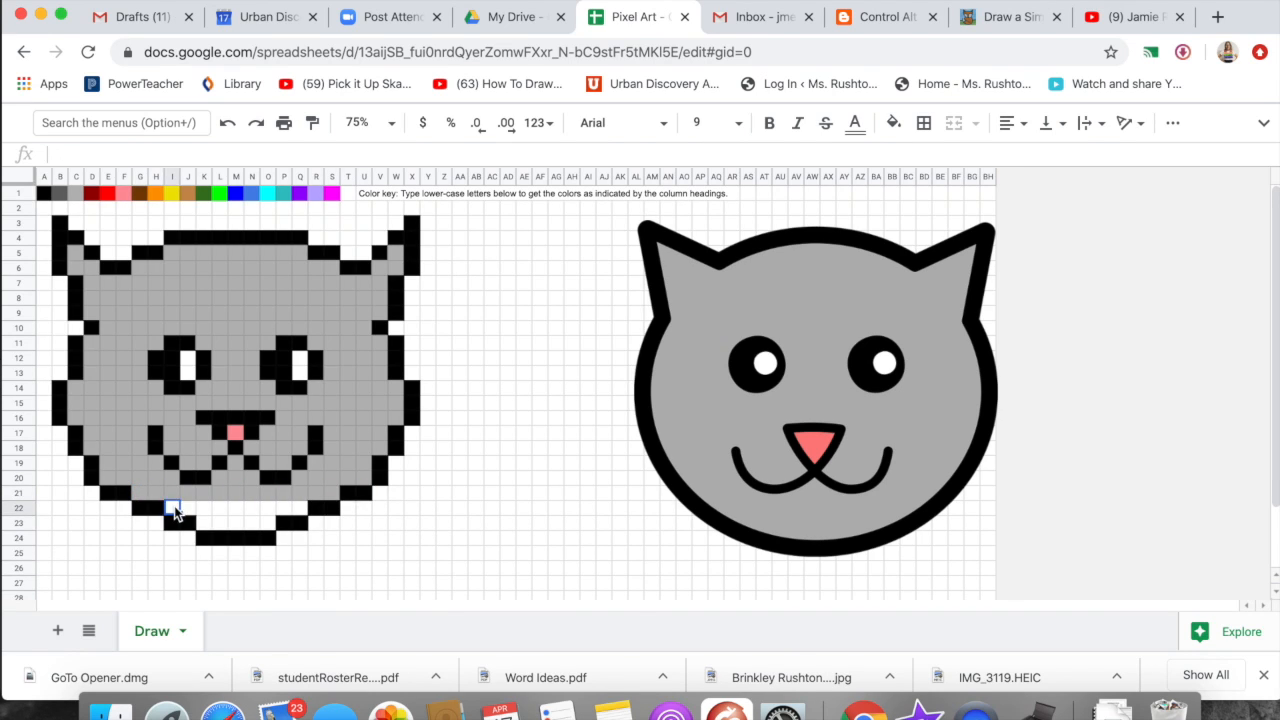
Enter c in the white cells of row 22 from I22 to Q22 to fill the chin light gray.
key("c")
key("Right")
key("c")
key("Right")
key("c")
key("Right")
key("c")
key("Right")
key("c")
key("Right")
key("Right")
key("c")
key("Right")
key("c")
key("Right")
key("c")
key("Left")
key("Left")
key("Left")
type("c")
Enter c in the white cells of row 23 from K23 to O23 to finish the chin's light-gray fill.
key("Down")
type("c")
key("Right")
type("c")
key("Left")
key("Left")
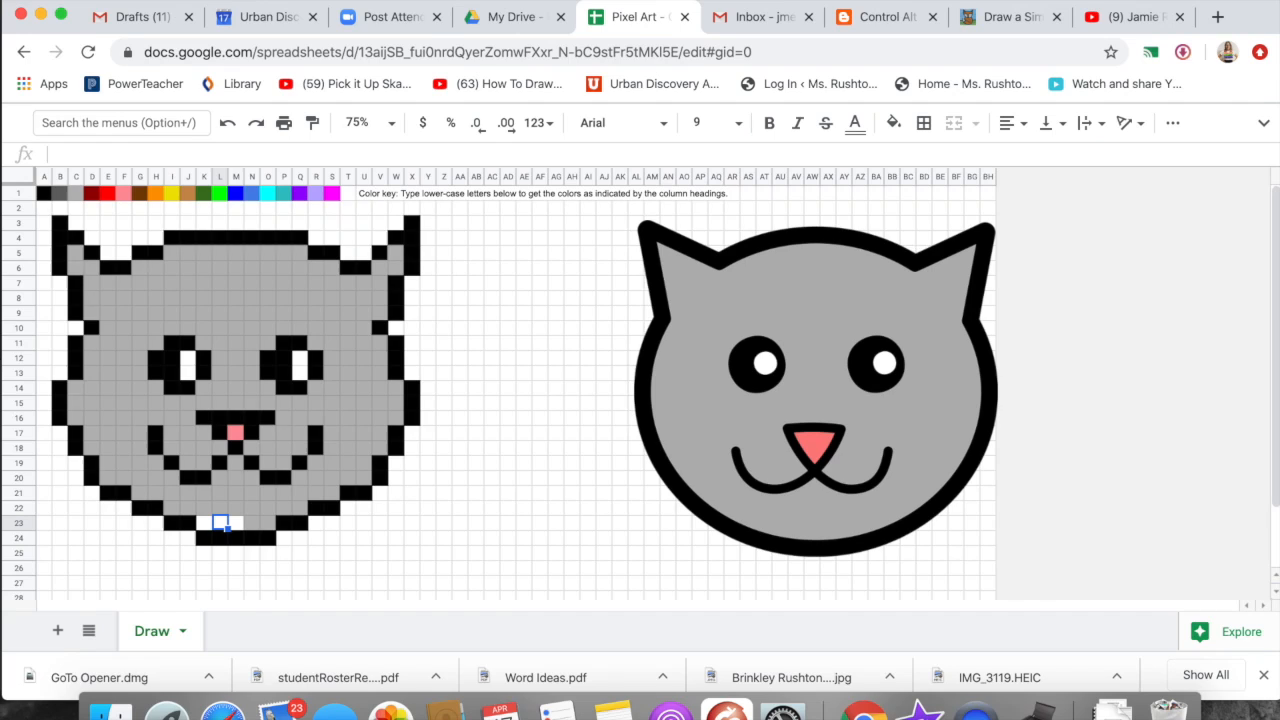
type("c")
key("Right")
type("c")
key("Right")
type("c")
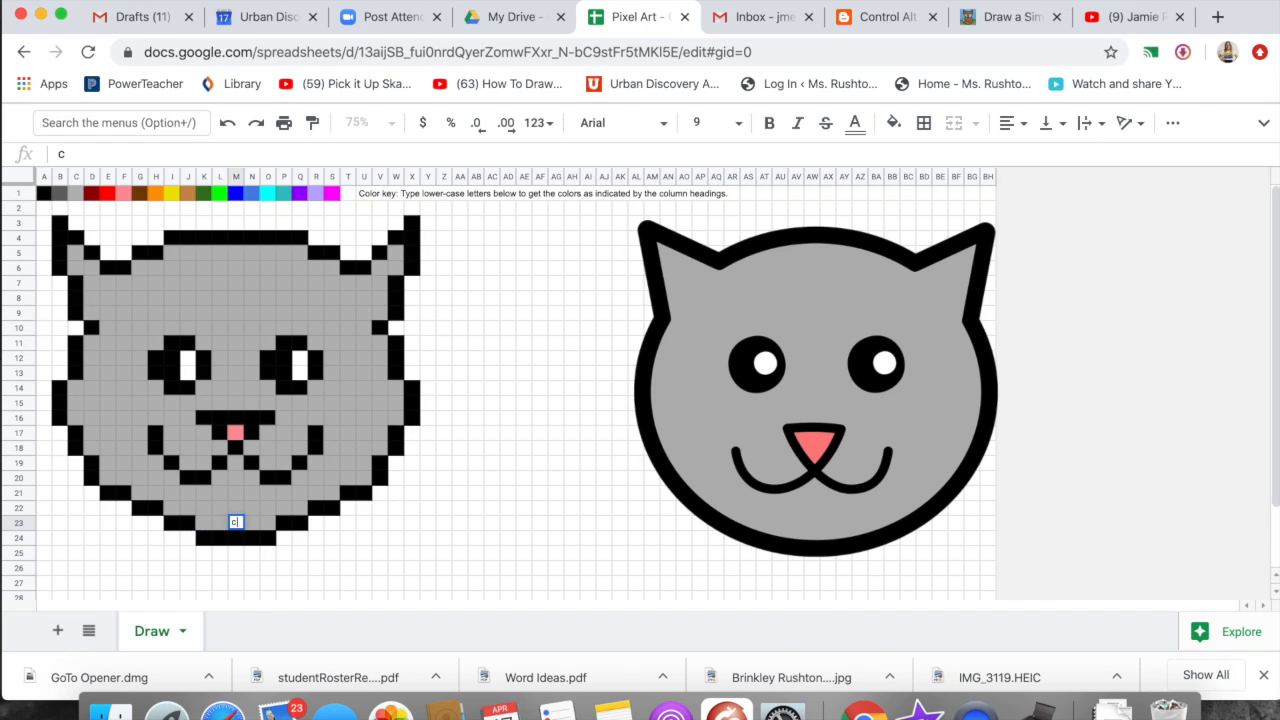
left_click(446, 524)
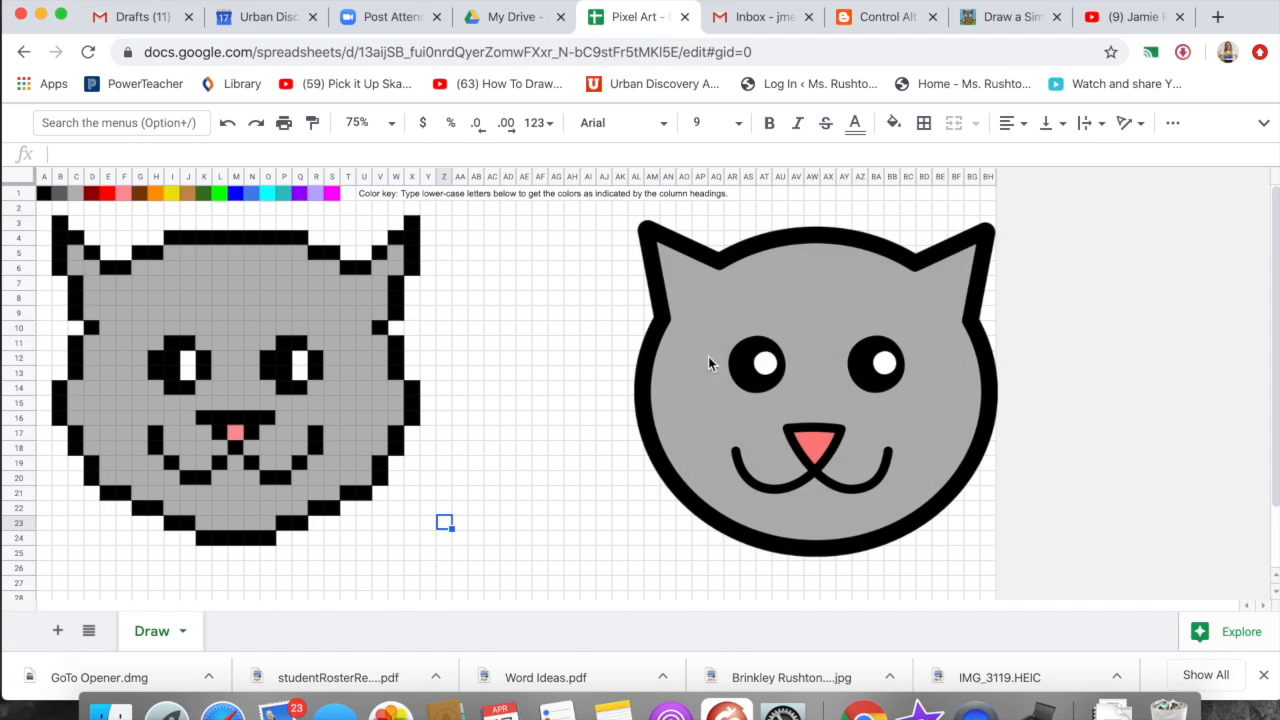
Move the cat reference image closer to the pixel-art cat so the two sit side by side, and deselect it.
left_click(766, 353)
left_click_drag(760, 353, 595, 345)
left_click(926, 306)
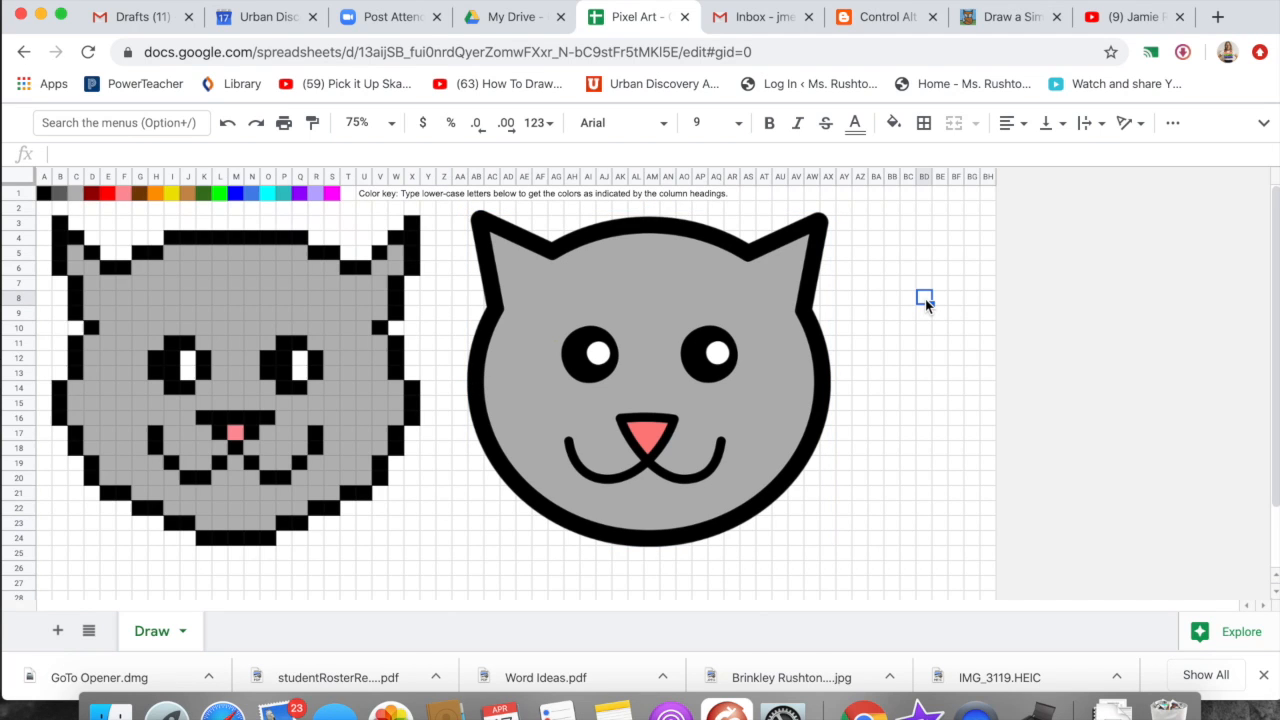